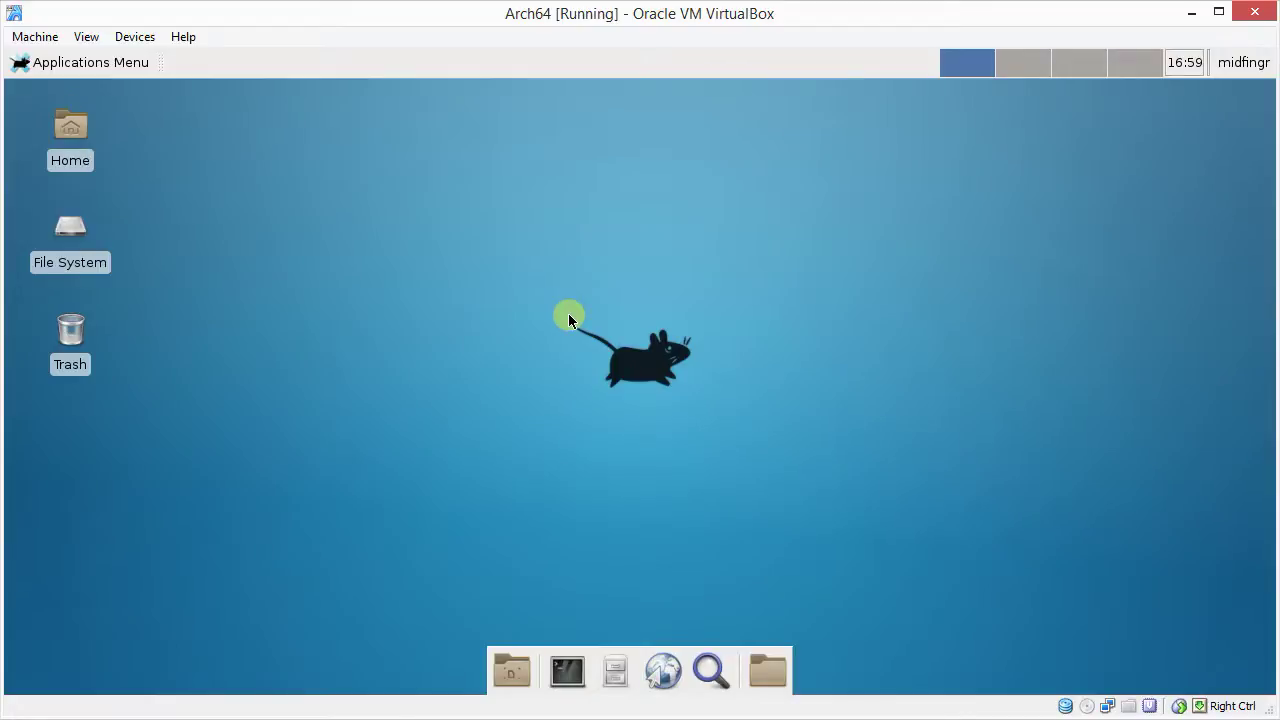
Open the home folder, enter .config via the location bar, open xfce4, then close Thunar.
click(608, 674)
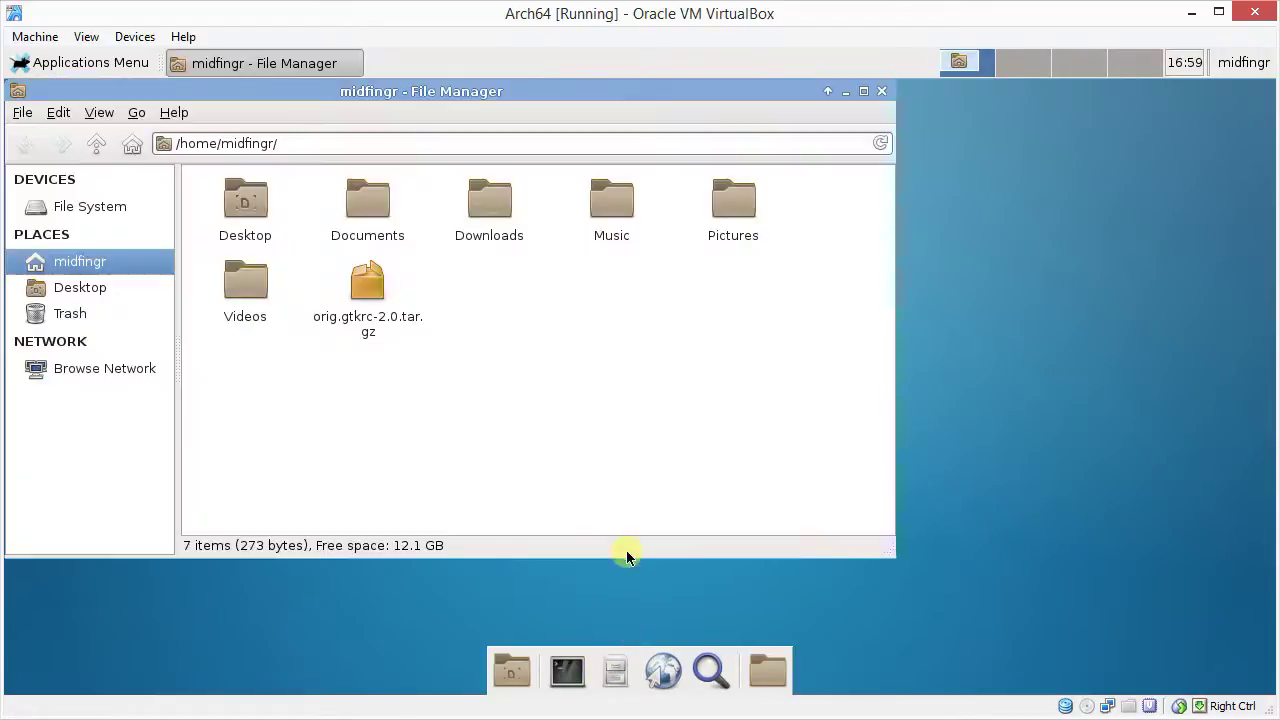
click(393, 139)
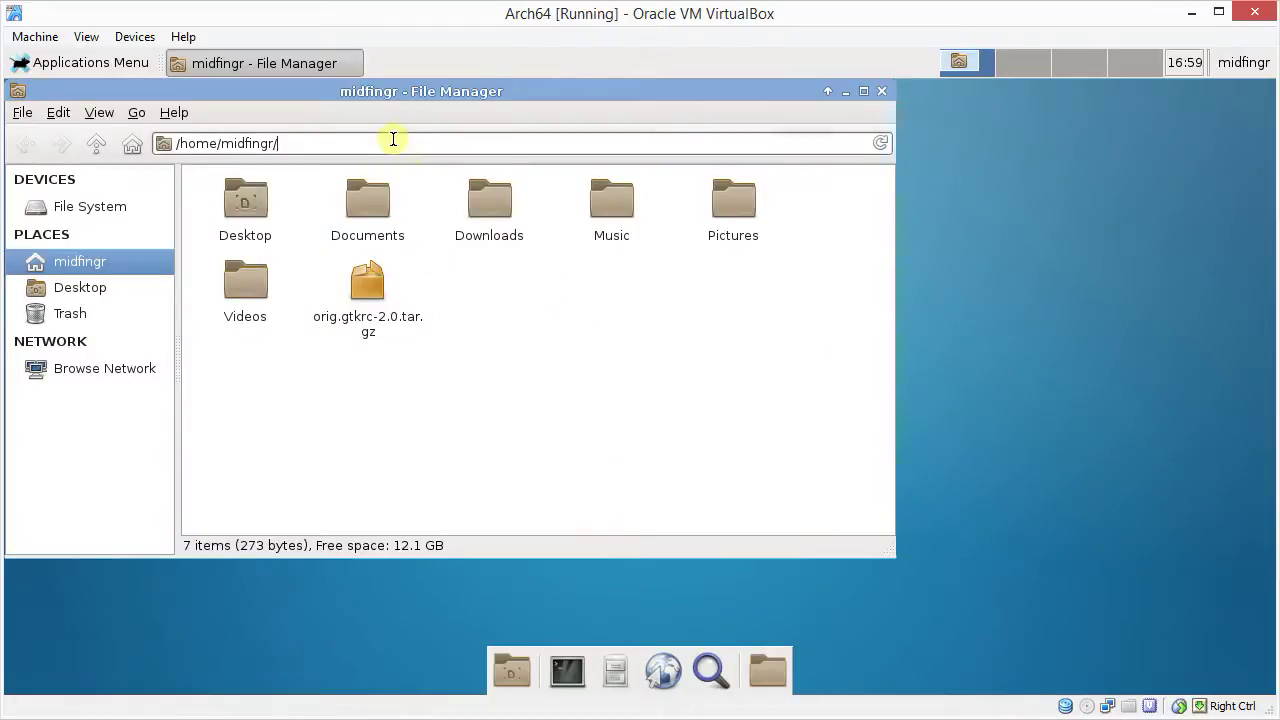
text(.con)
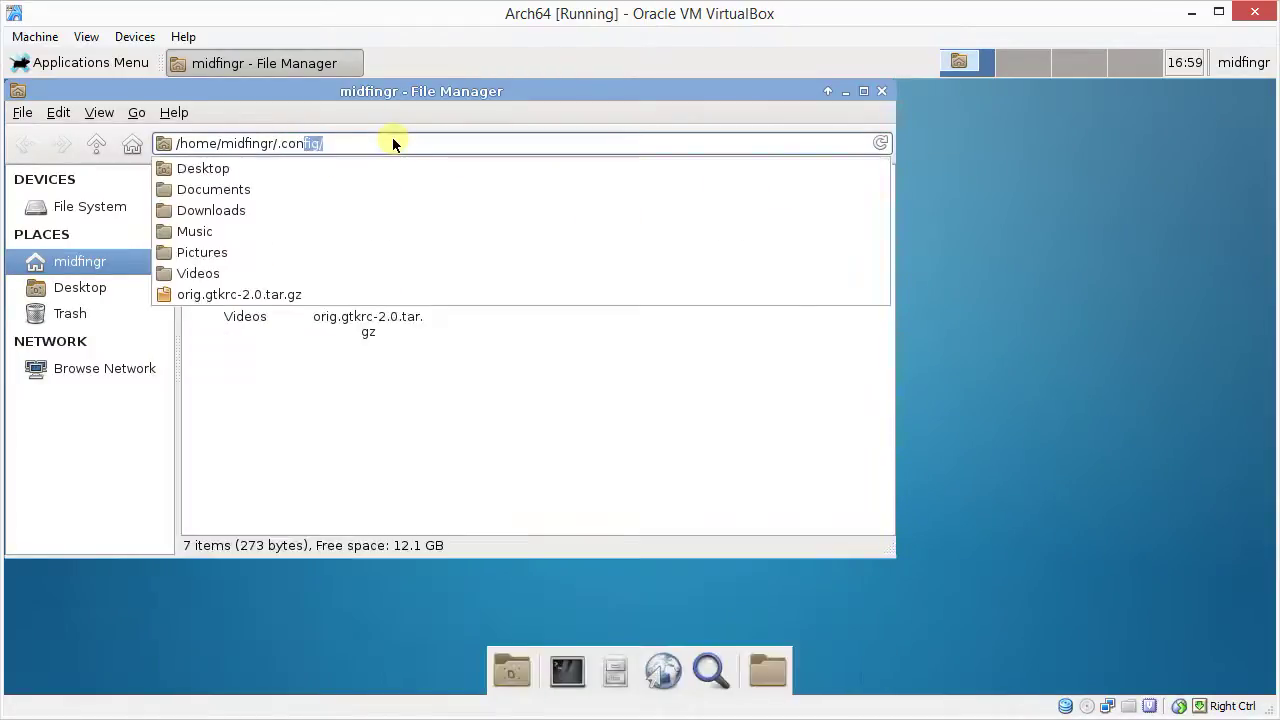
key(Return)
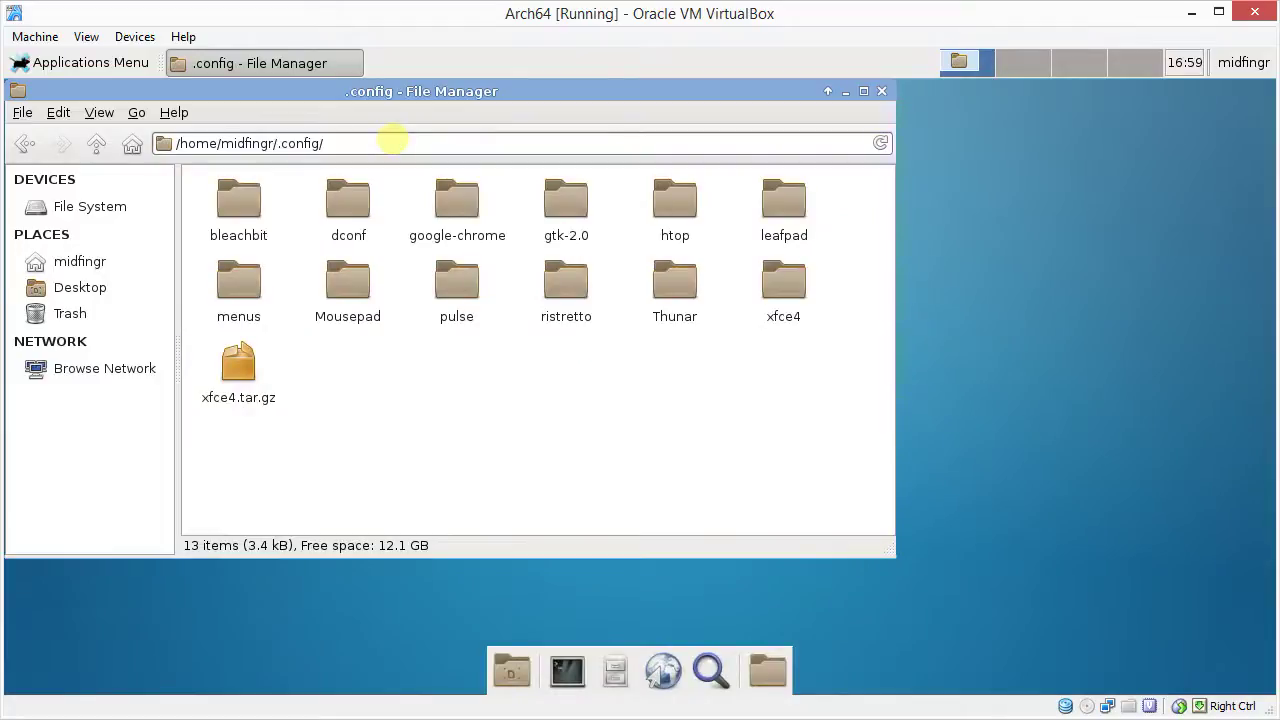
click(250, 360)
click(412, 387)
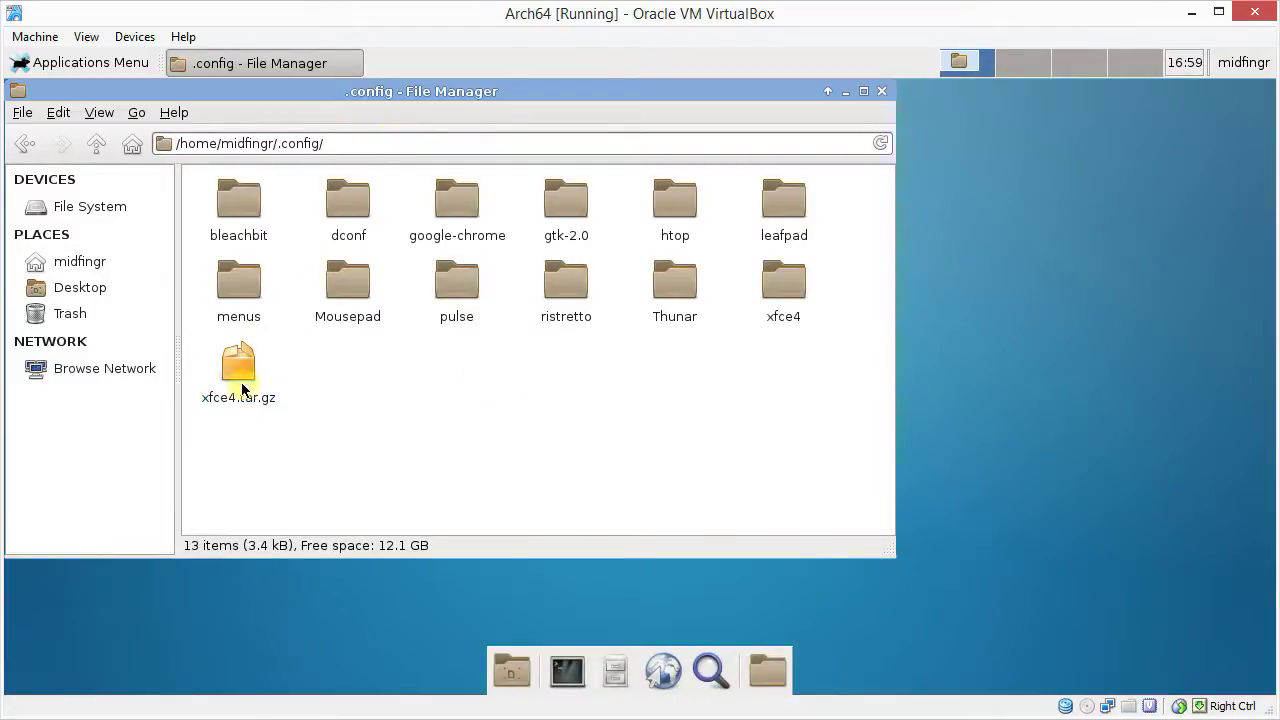
double_click(783, 288)
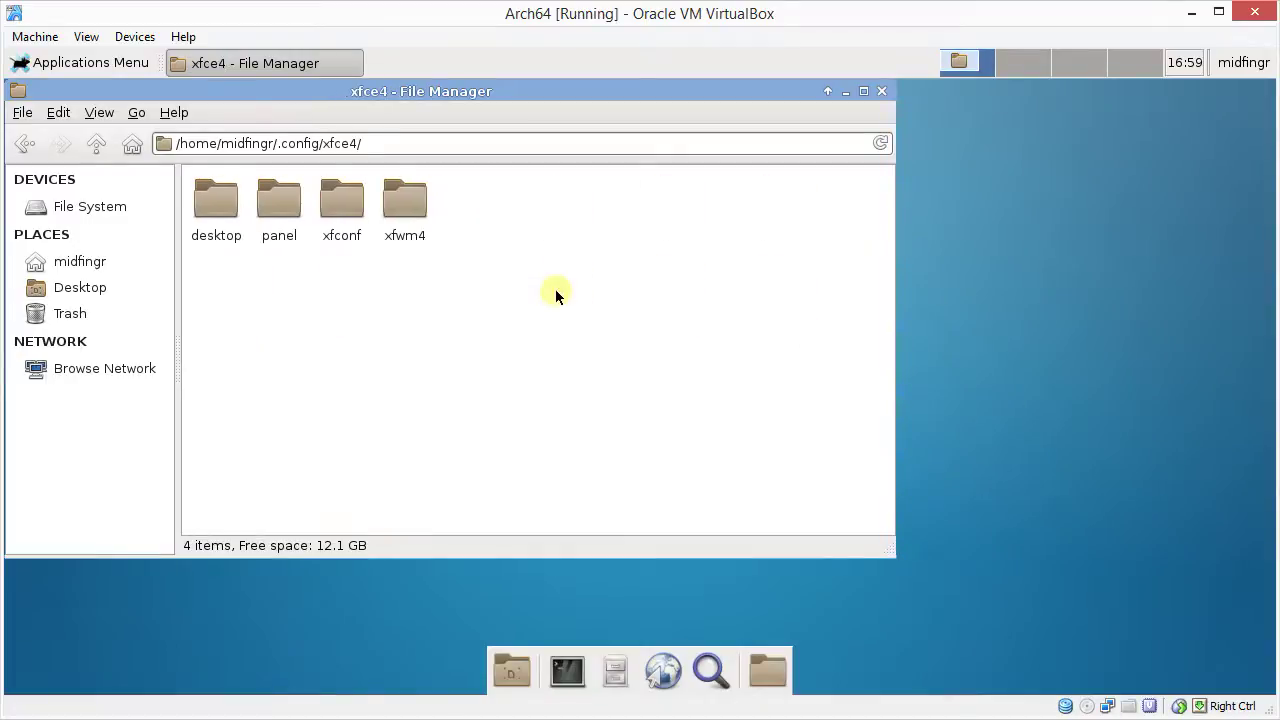
click(882, 92)
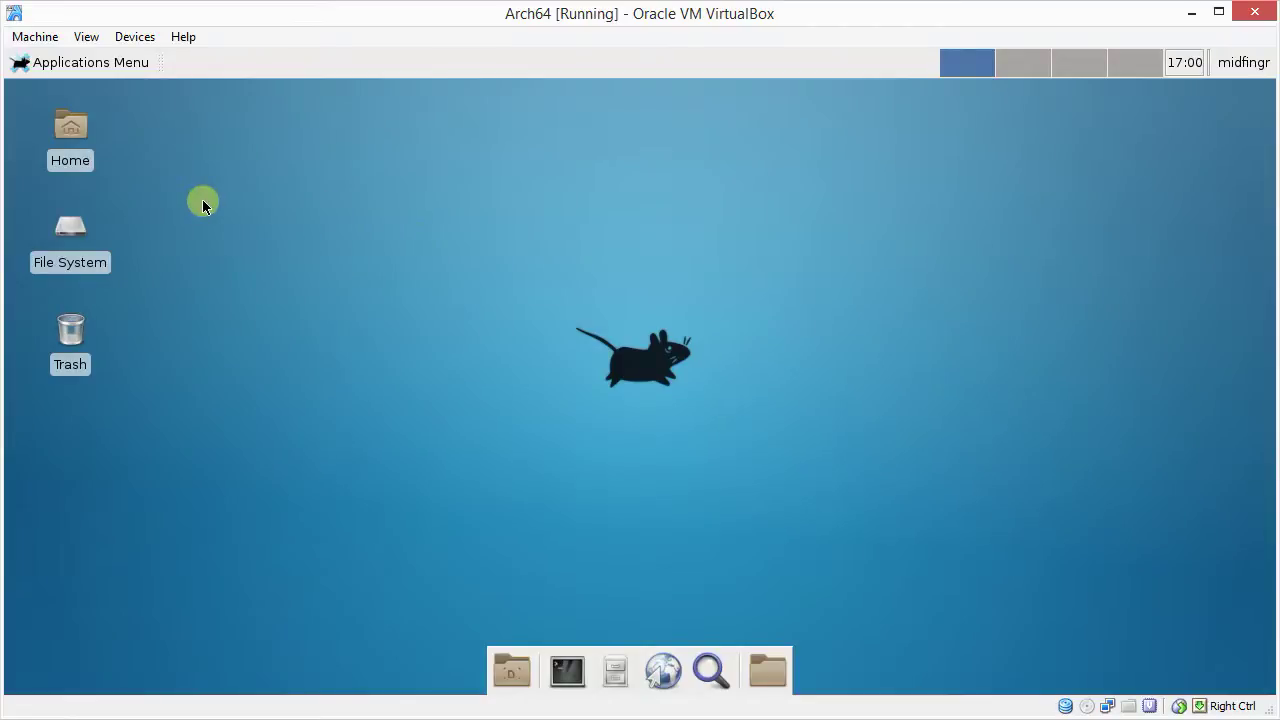
In Appearance > Fonts, set Hinting to Slight and Sub-pixel order to RGB, then close Settings Manager.
click(78, 66)
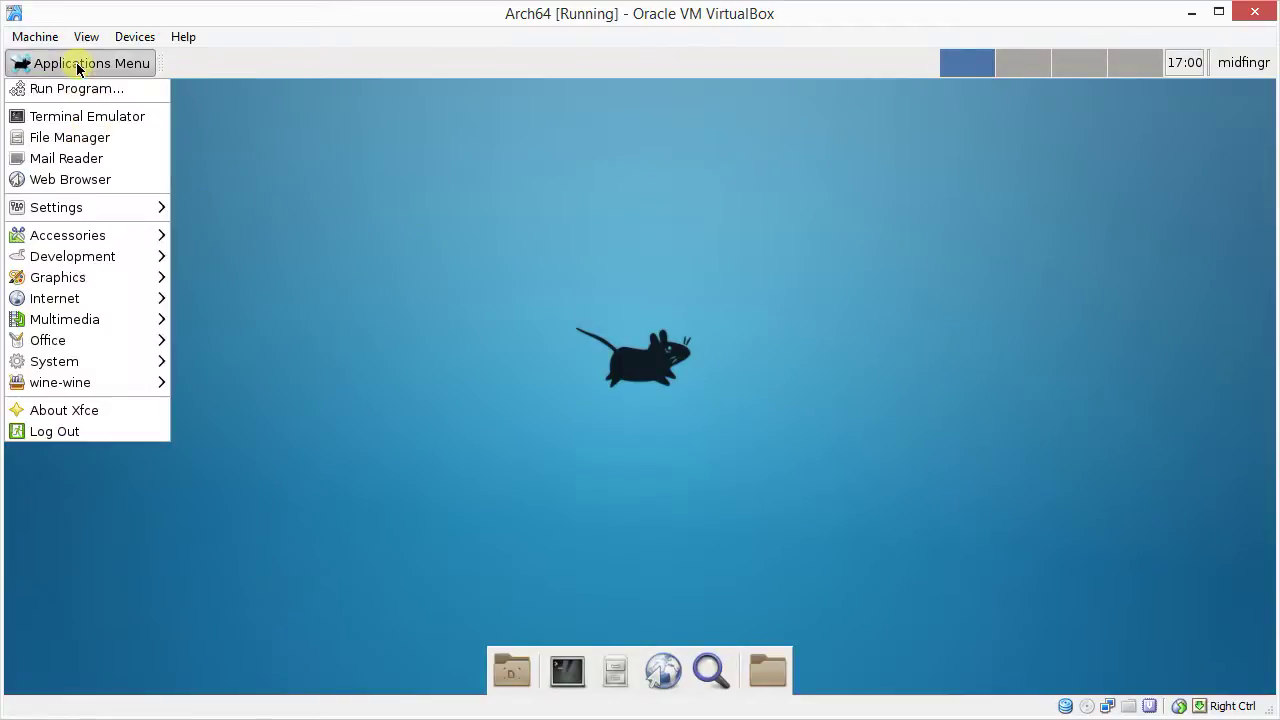
mouse_move(94, 207)
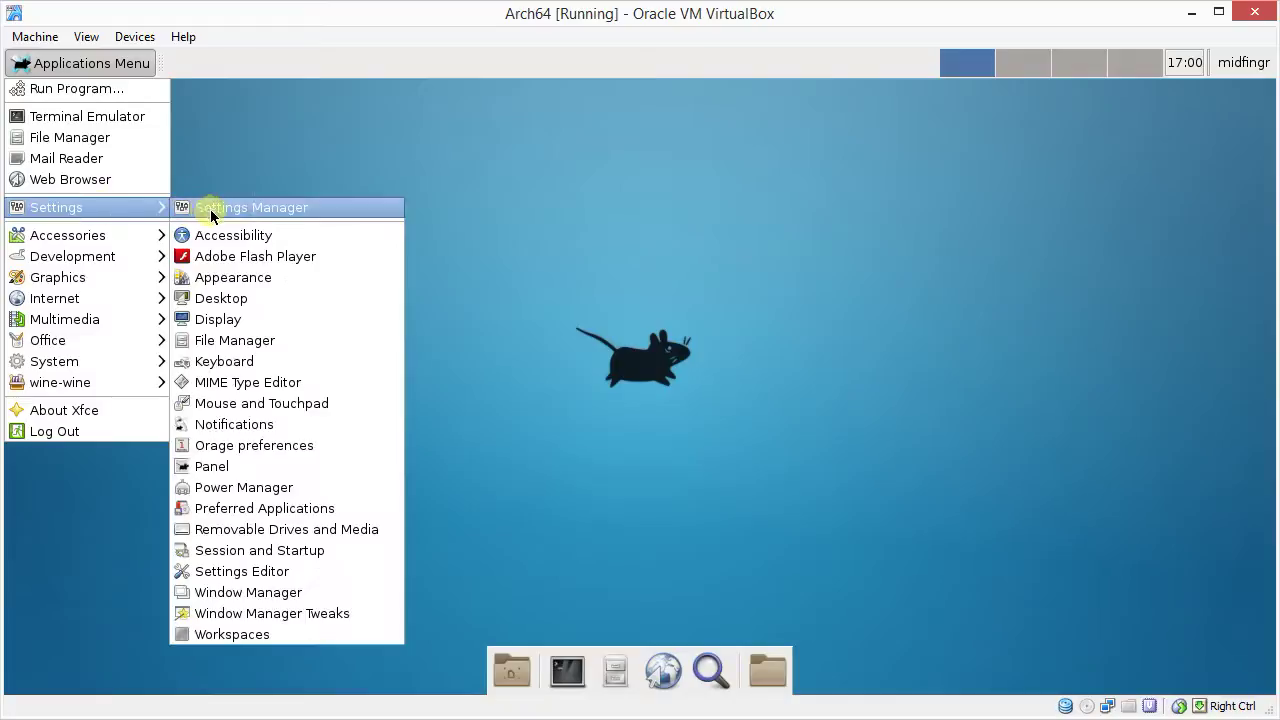
click(209, 211)
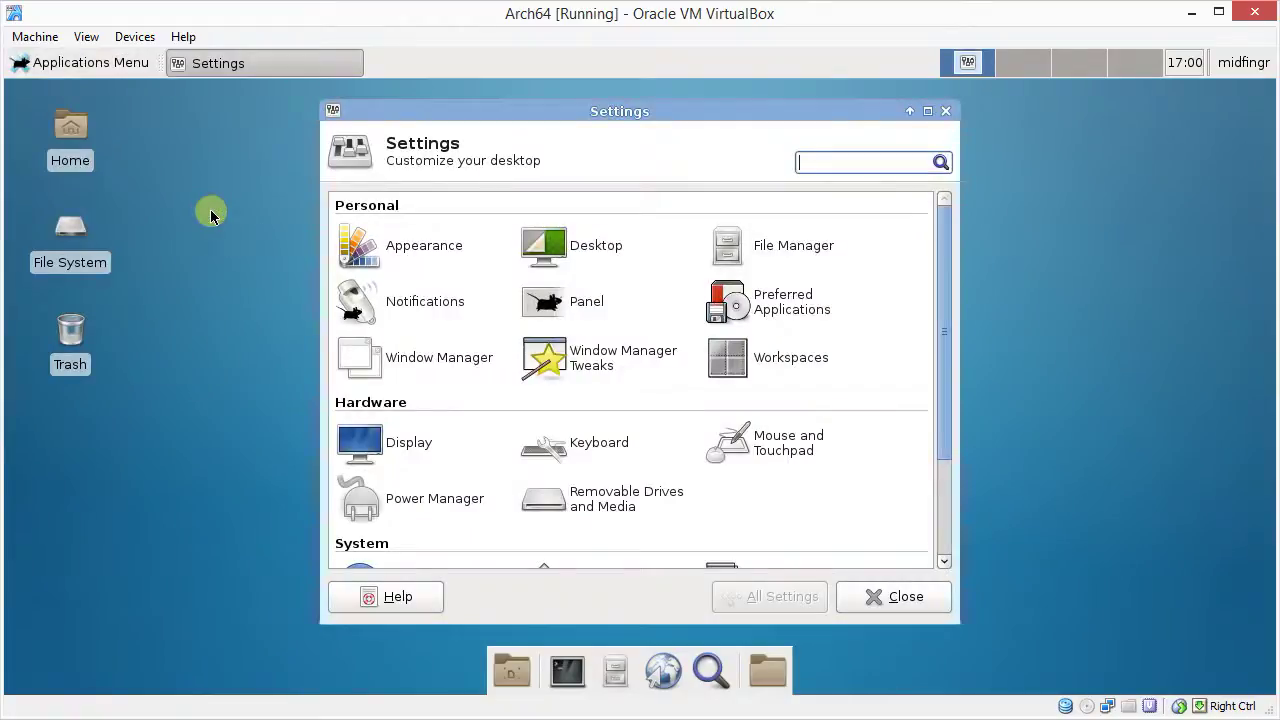
click(425, 246)
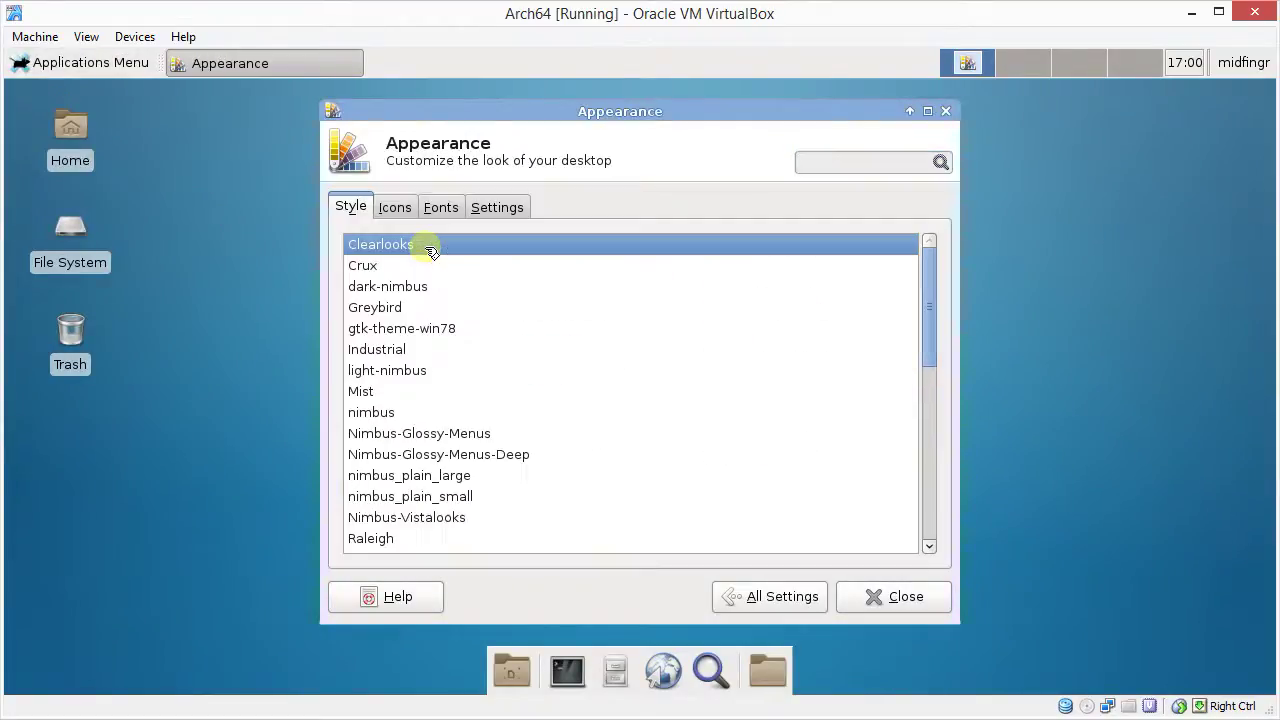
click(435, 210)
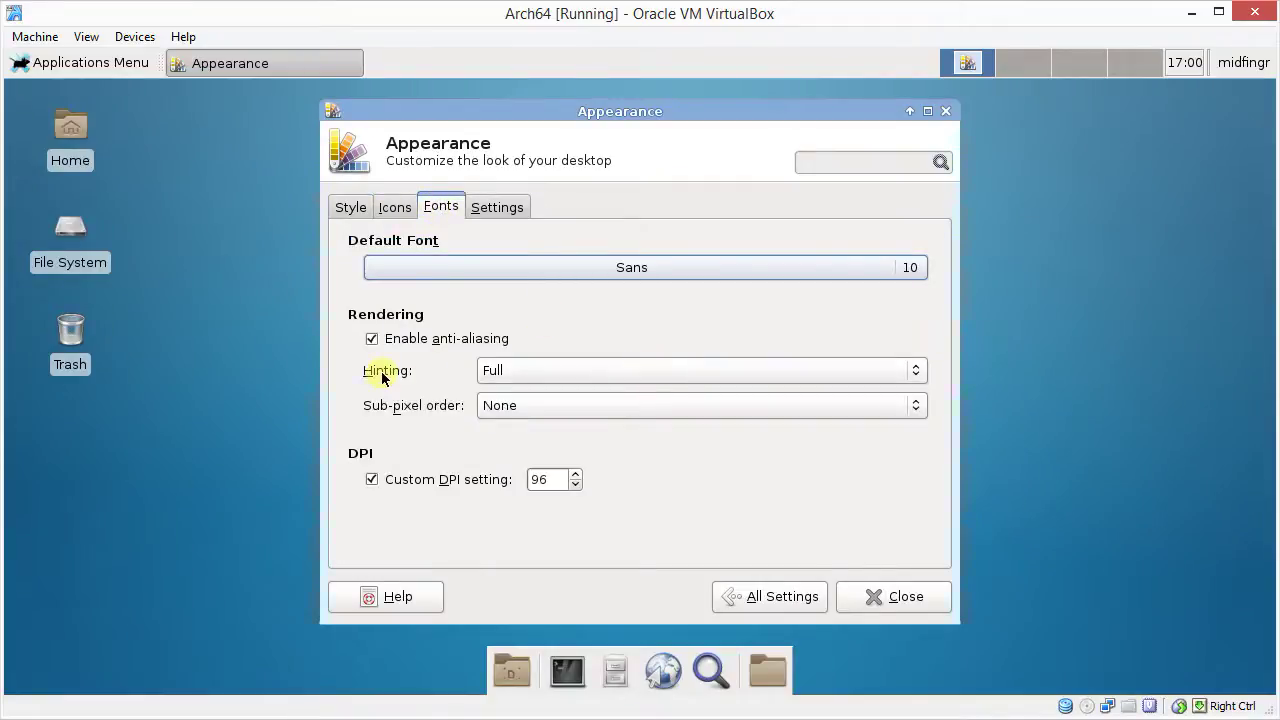
click(563, 373)
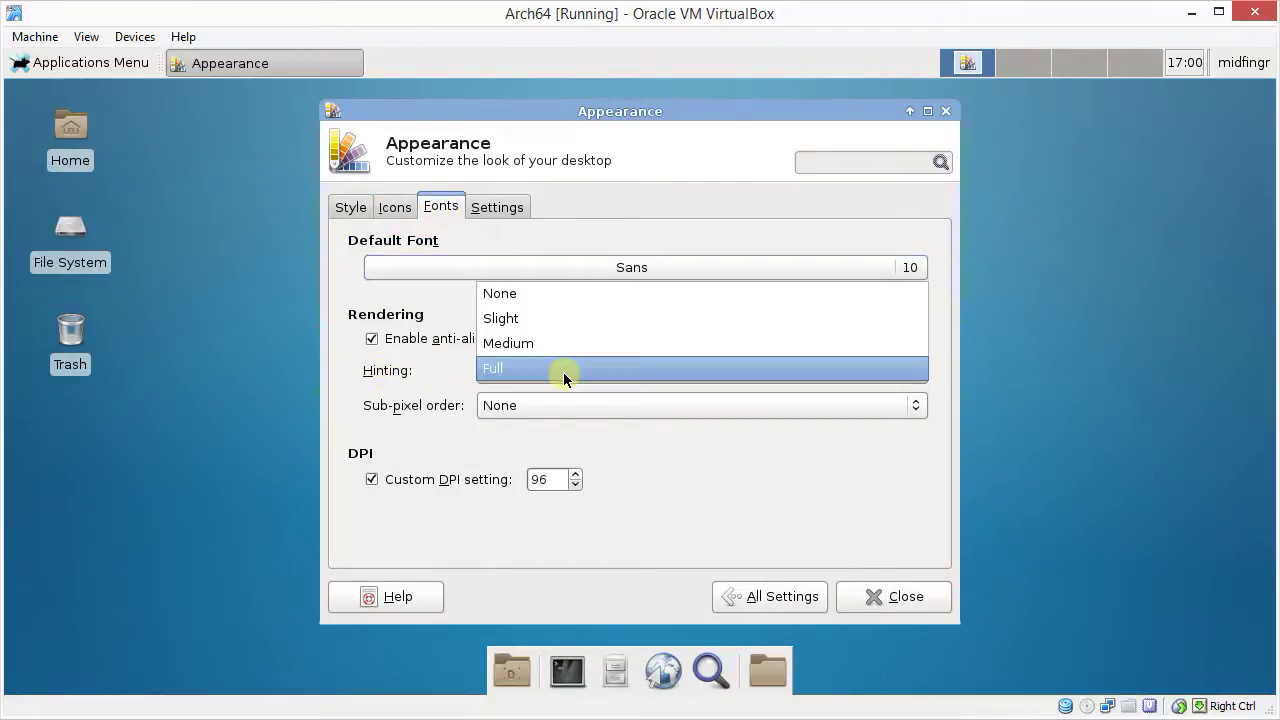
click(537, 324)
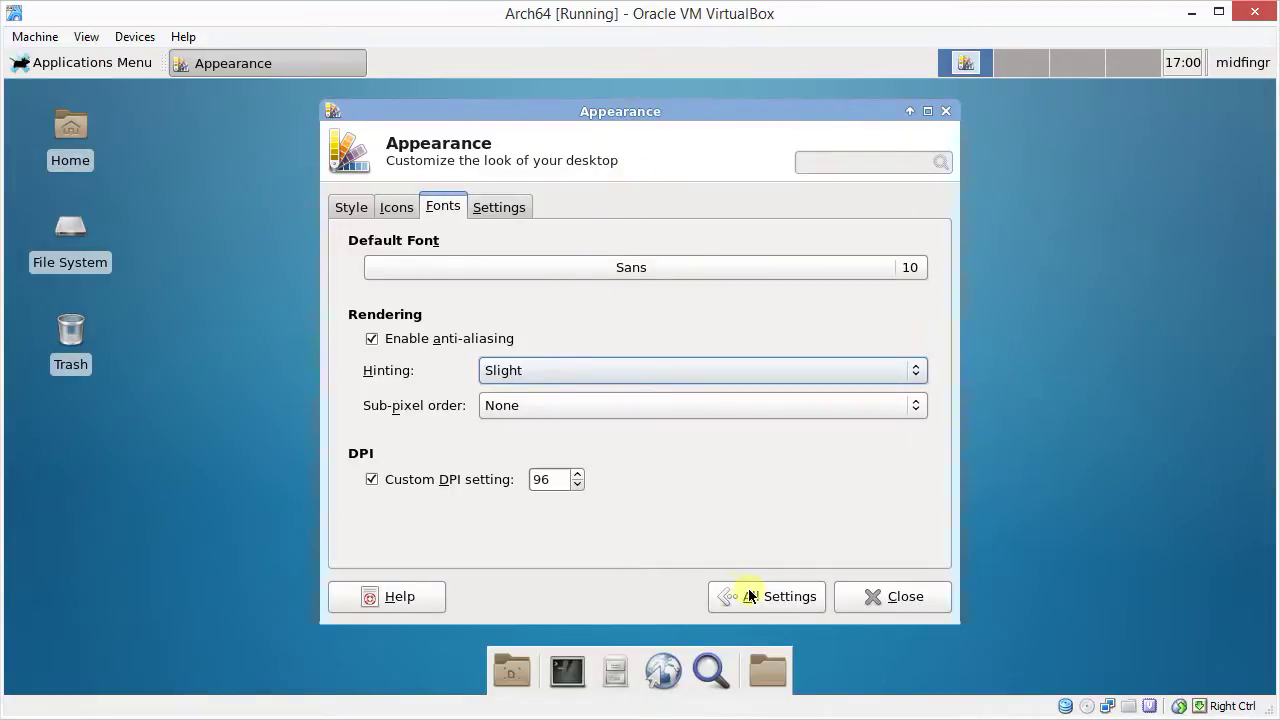
click(543, 406)
click(546, 430)
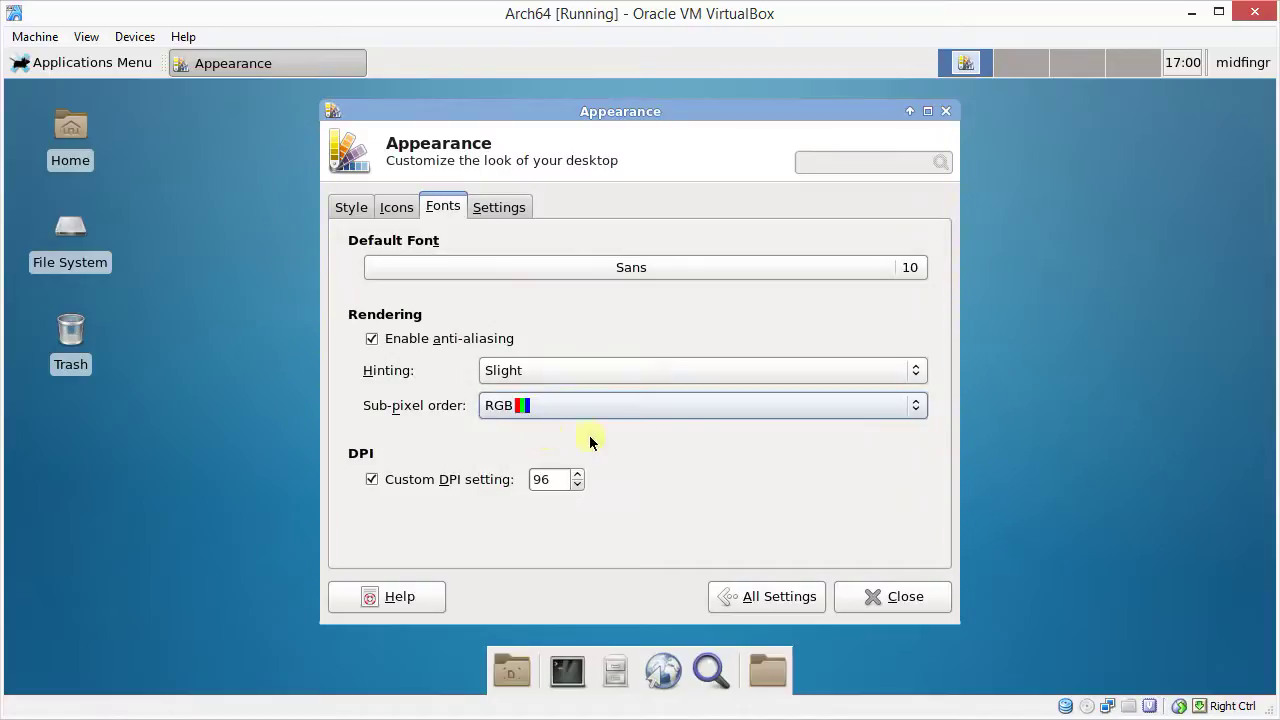
click(760, 594)
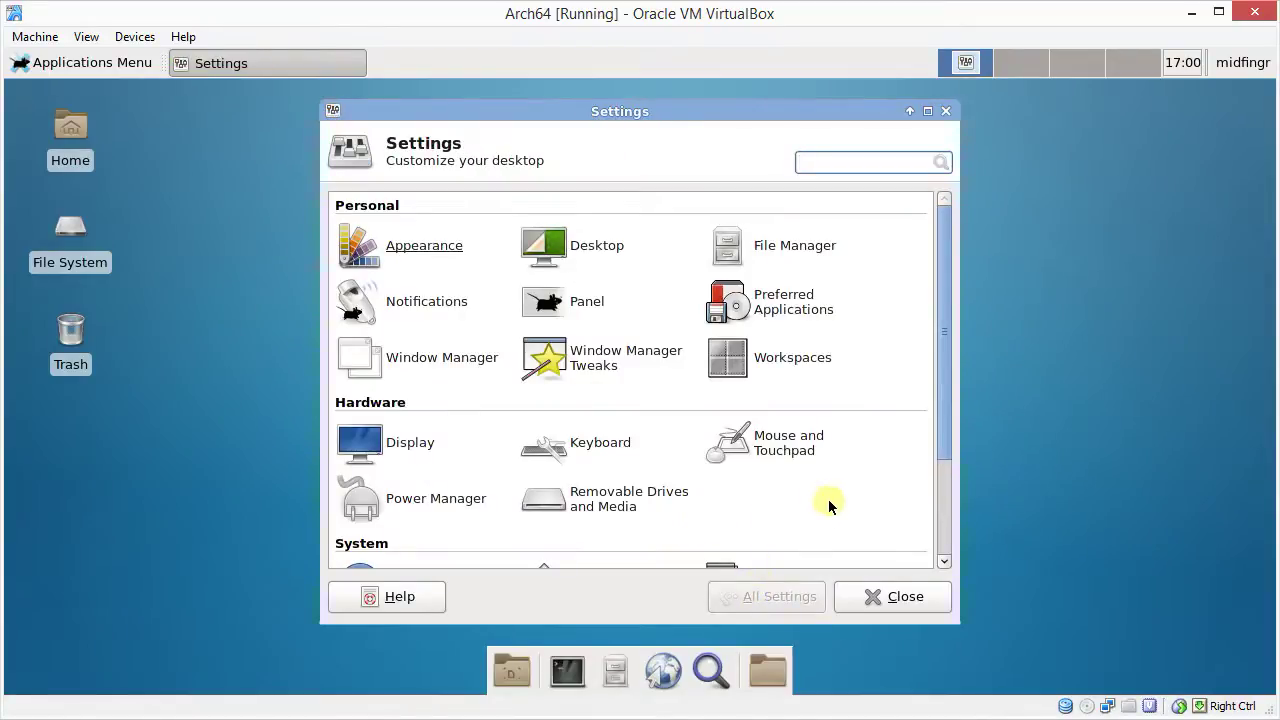
click(905, 597)
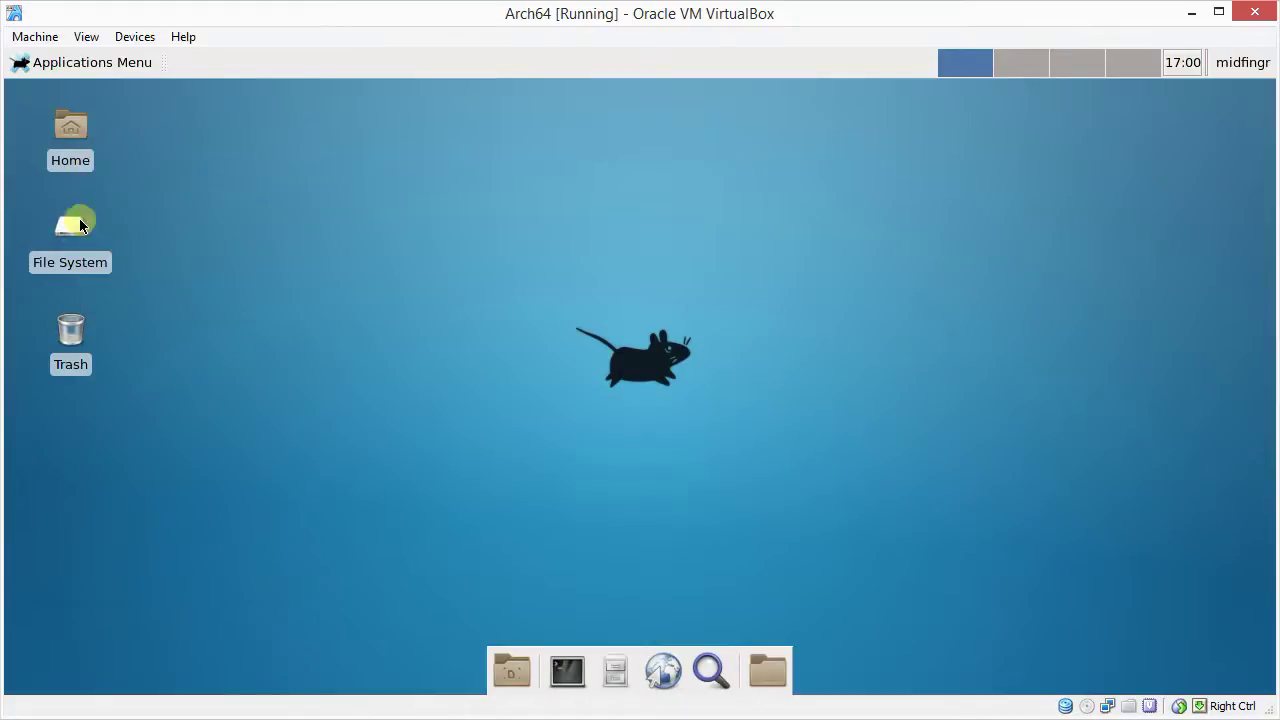
Open orig.gtkrc-2.0.tar.gz from the home folder and drag .gtkrc-2.0 out into the home folder.
click(614, 684)
click(375, 295)
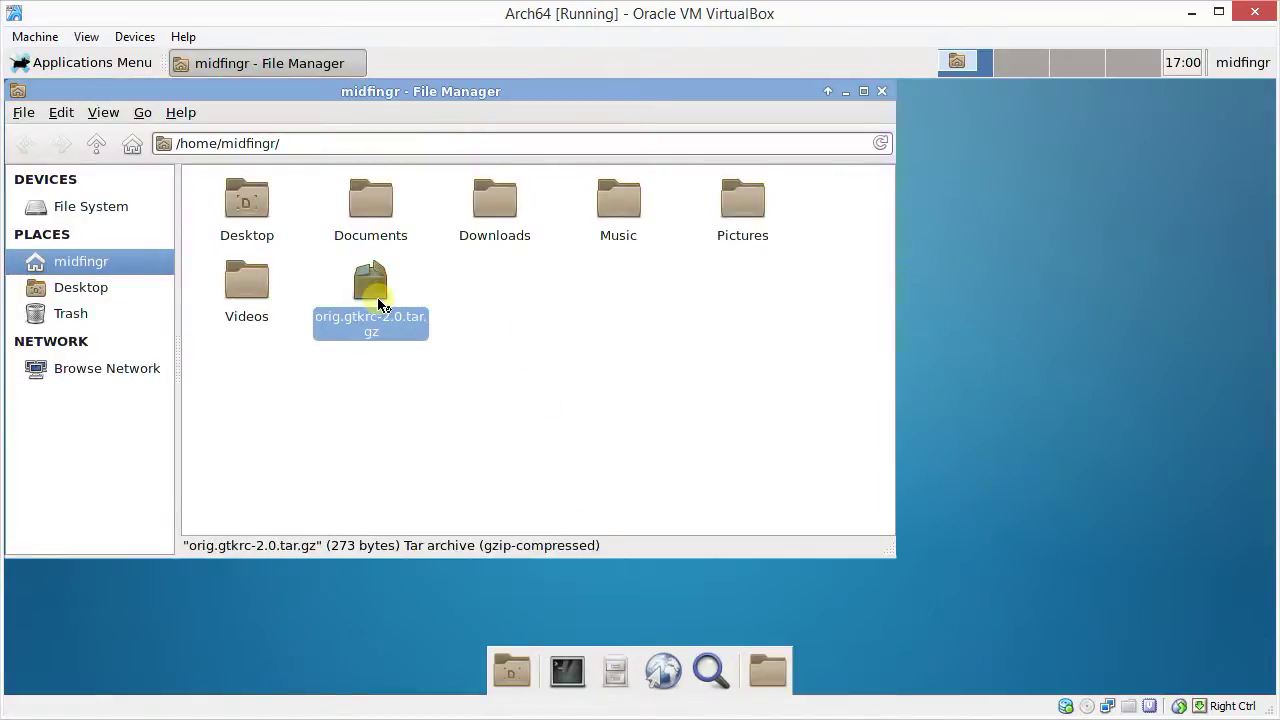
double_click(378, 303)
click(750, 324)
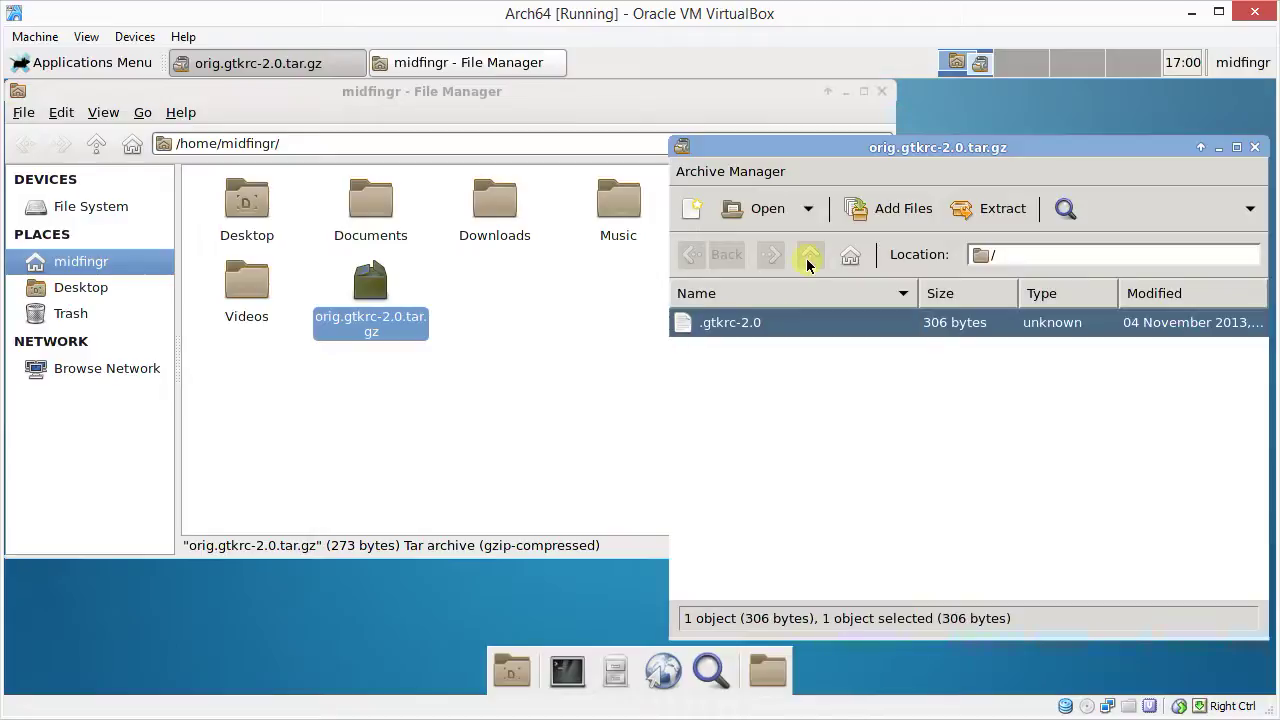
drag(790, 148, 558, 132)
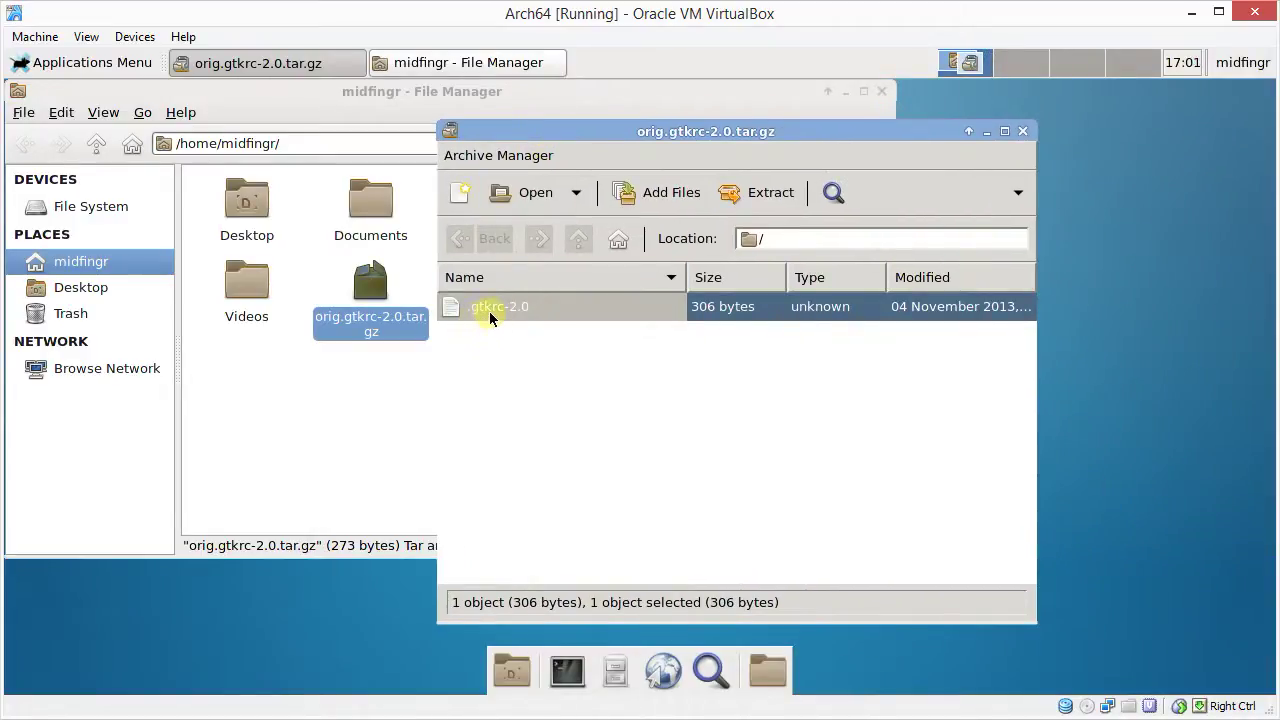
drag(592, 145, 784, 148)
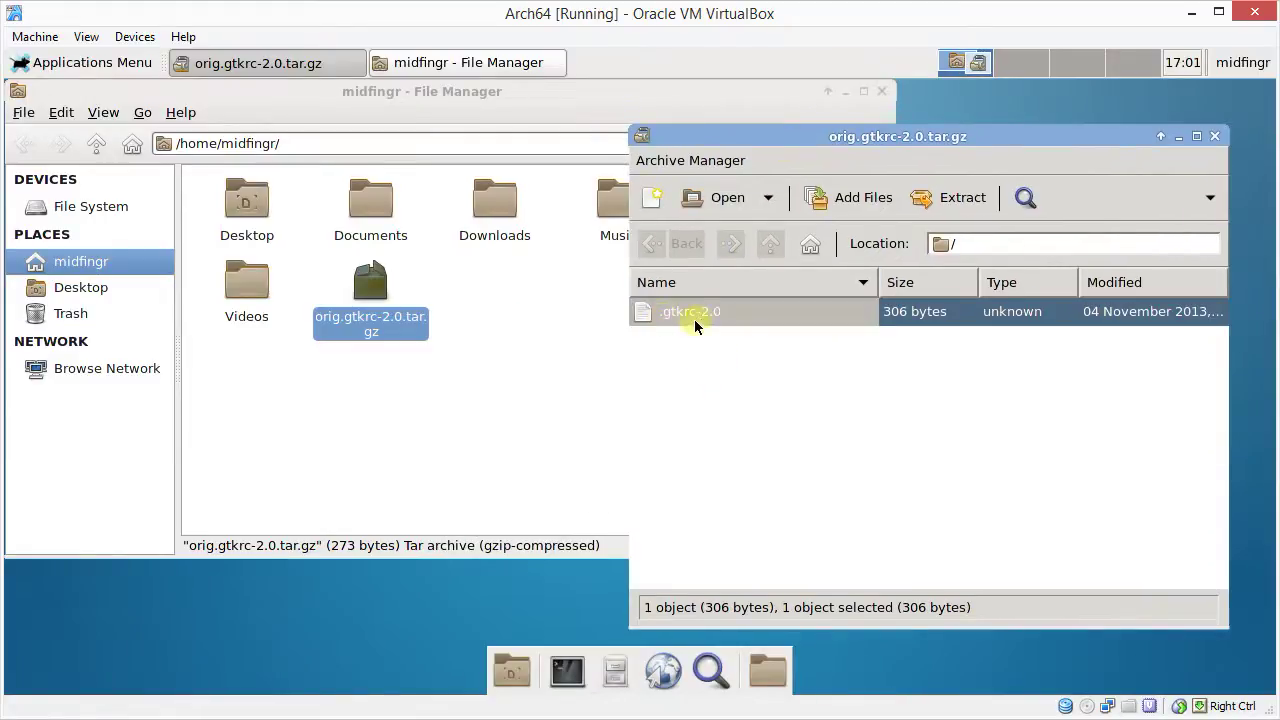
drag(694, 320, 333, 467)
click(451, 429)
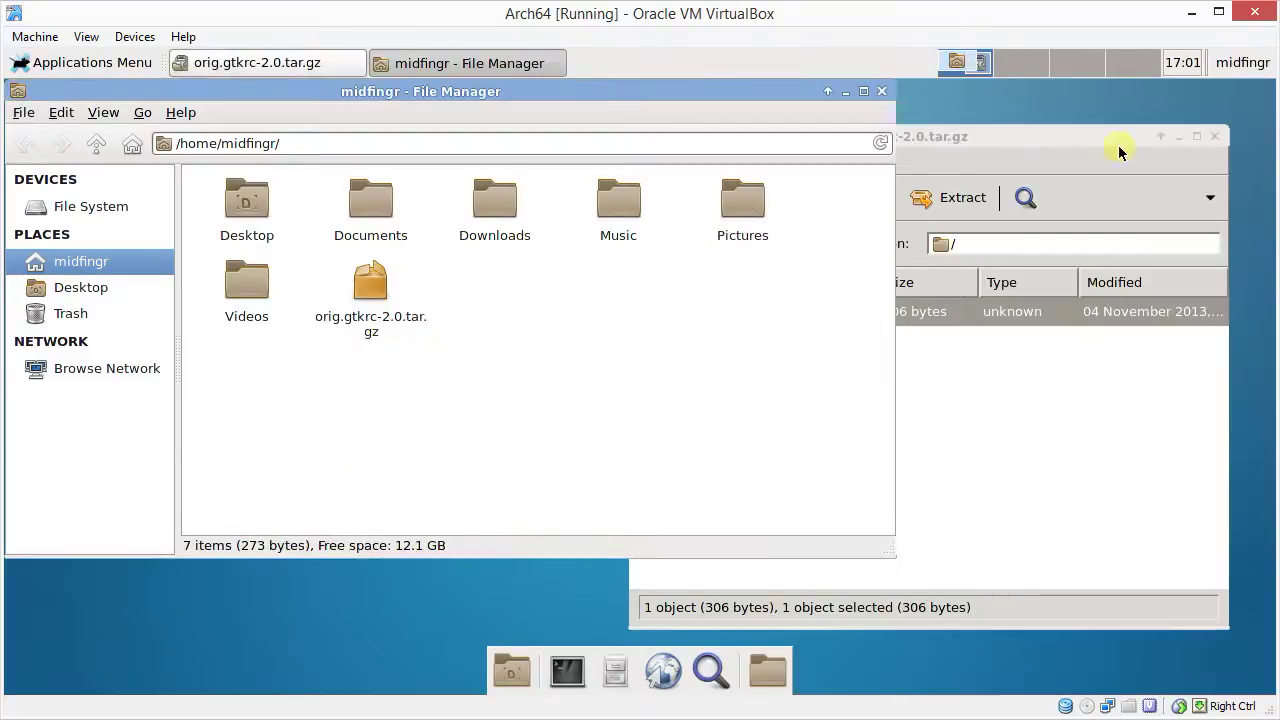
Close the archive, show hidden files with Ctrl+H, and open .gtkrc-2.0 in Mousepad.
click(1215, 136)
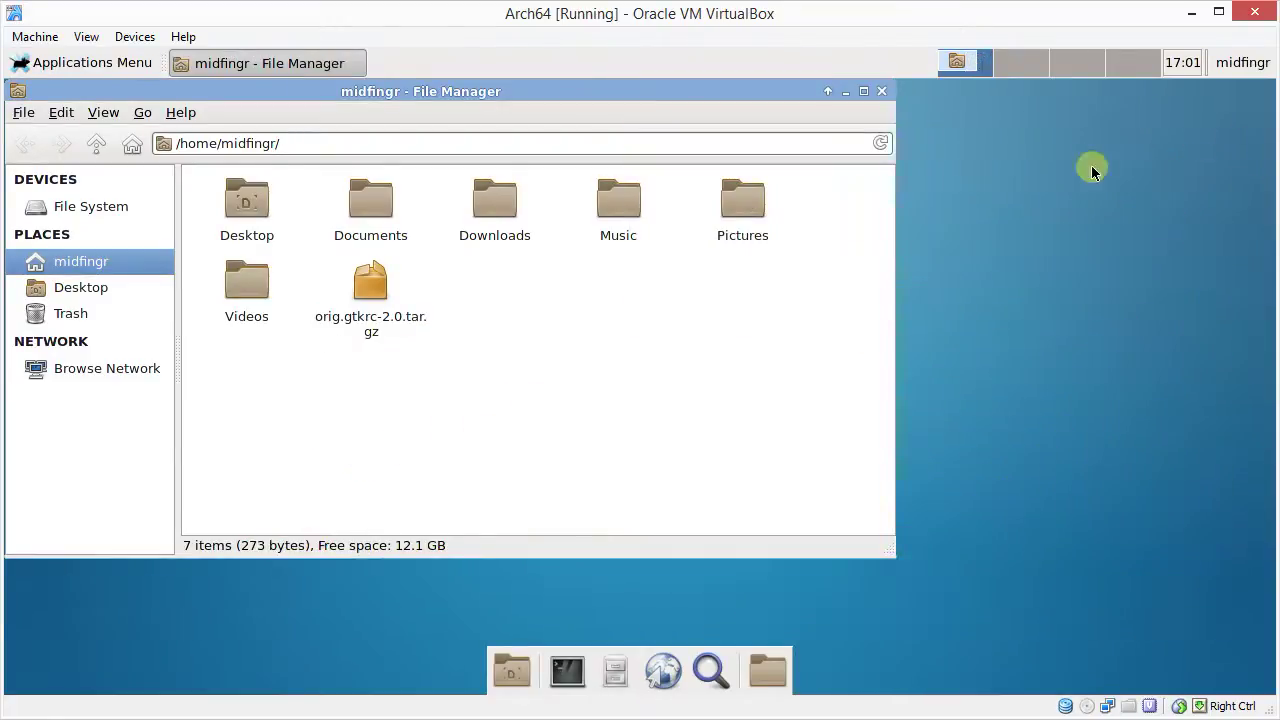
key(ctrl+h)
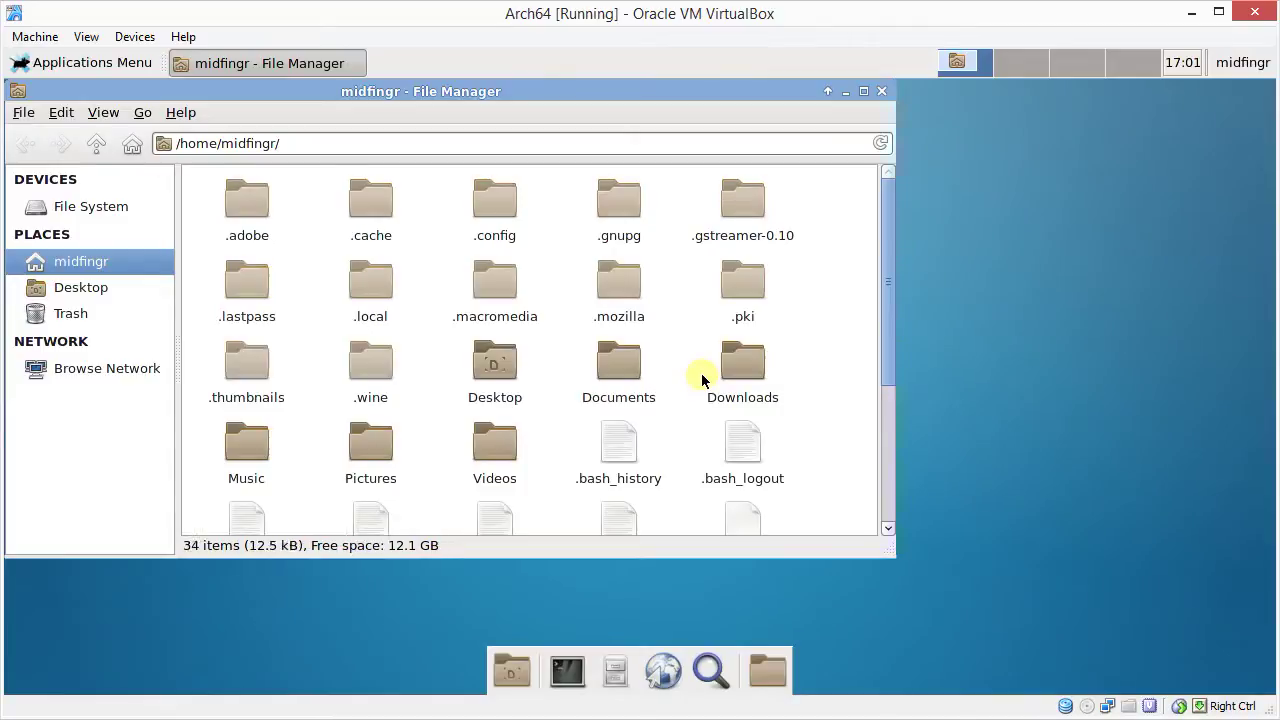
scroll(701, 380, down, 1)
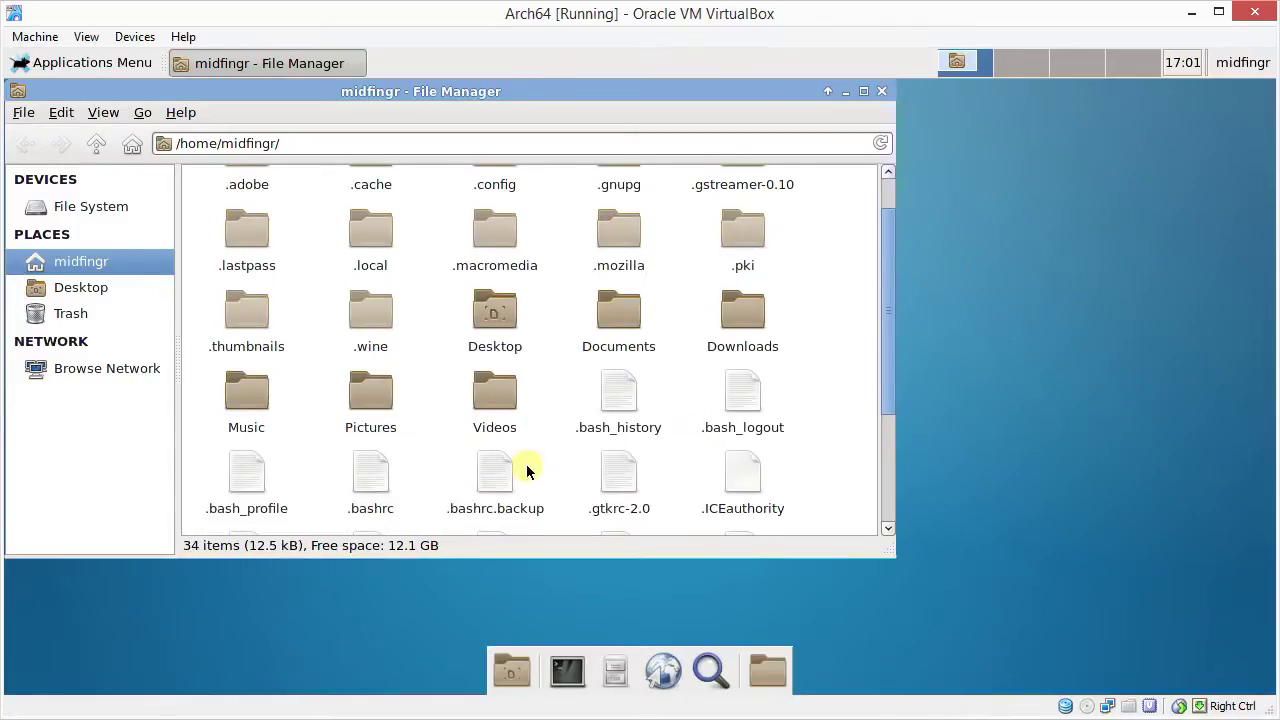
scroll(527, 466, down, 1)
click(620, 447)
double_click(627, 438)
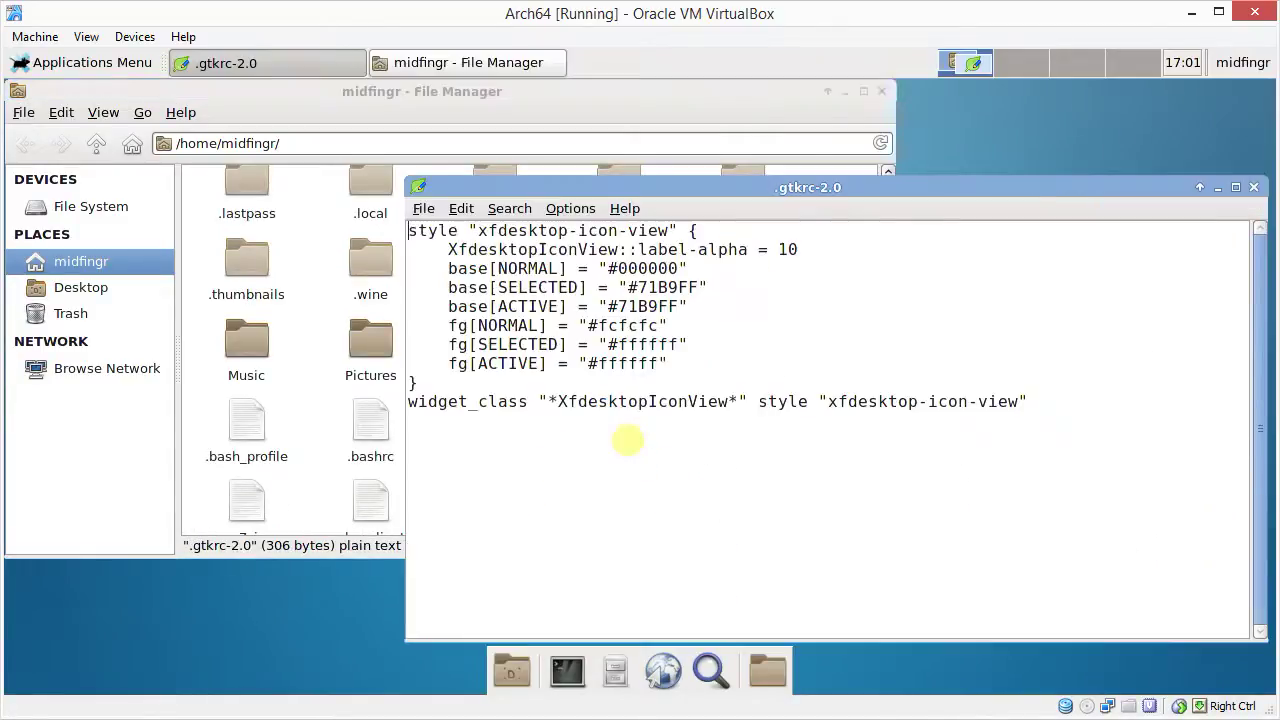
Review the desktop icon style settings in .gtkrc-2.0, then close Mousepad and the file manager.
click(857, 251)
drag(907, 187, 798, 190)
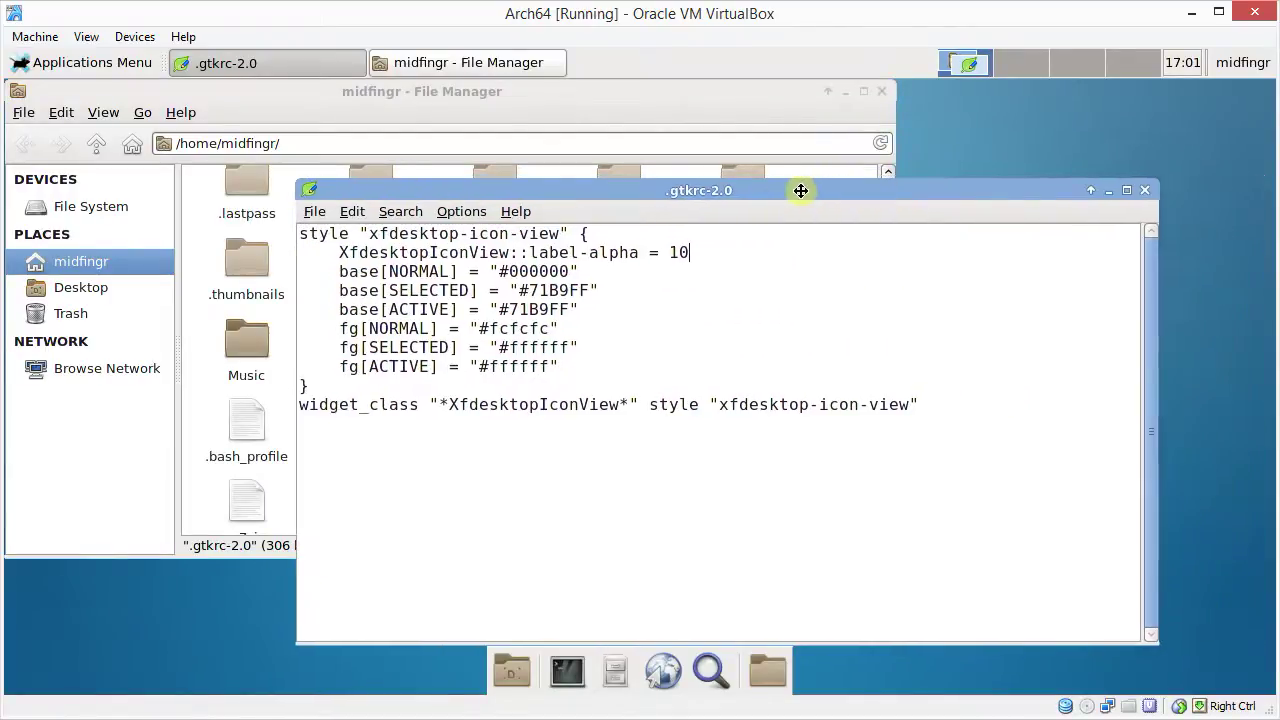
click(1145, 190)
click(882, 90)
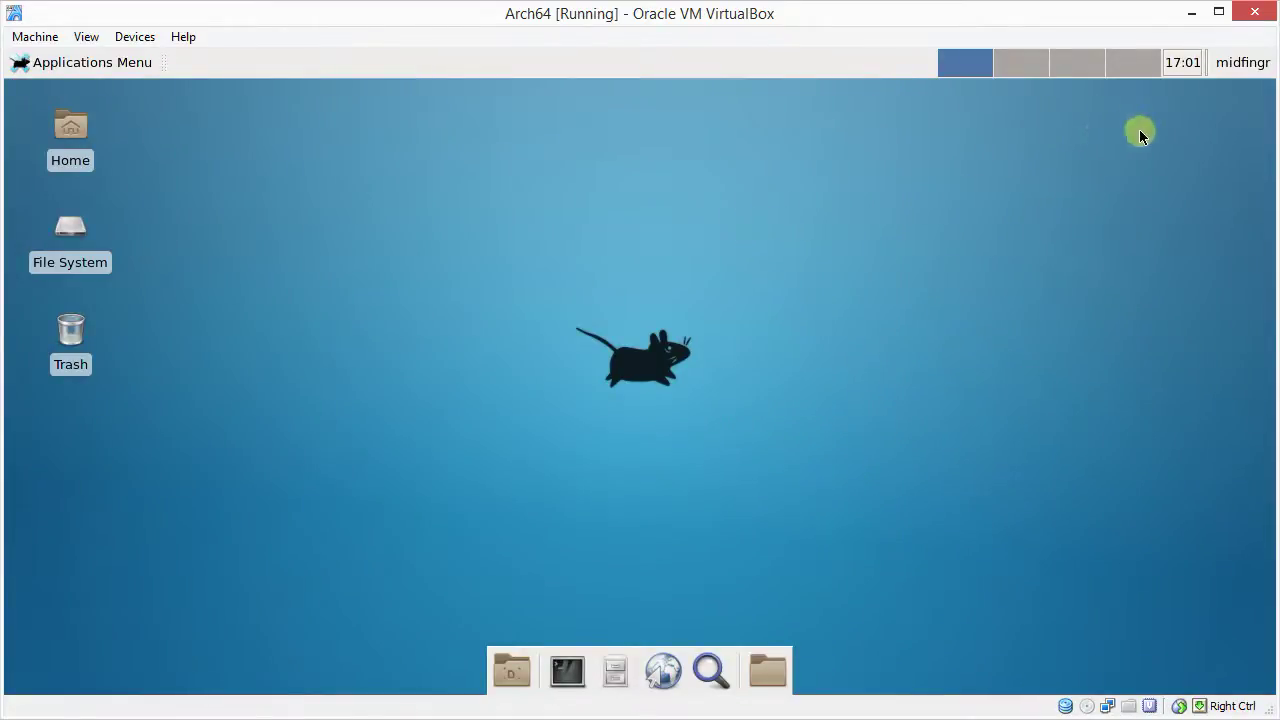
Log out of the Xfce session and restart it with startx at the console.
click(1236, 63)
click(1207, 188)
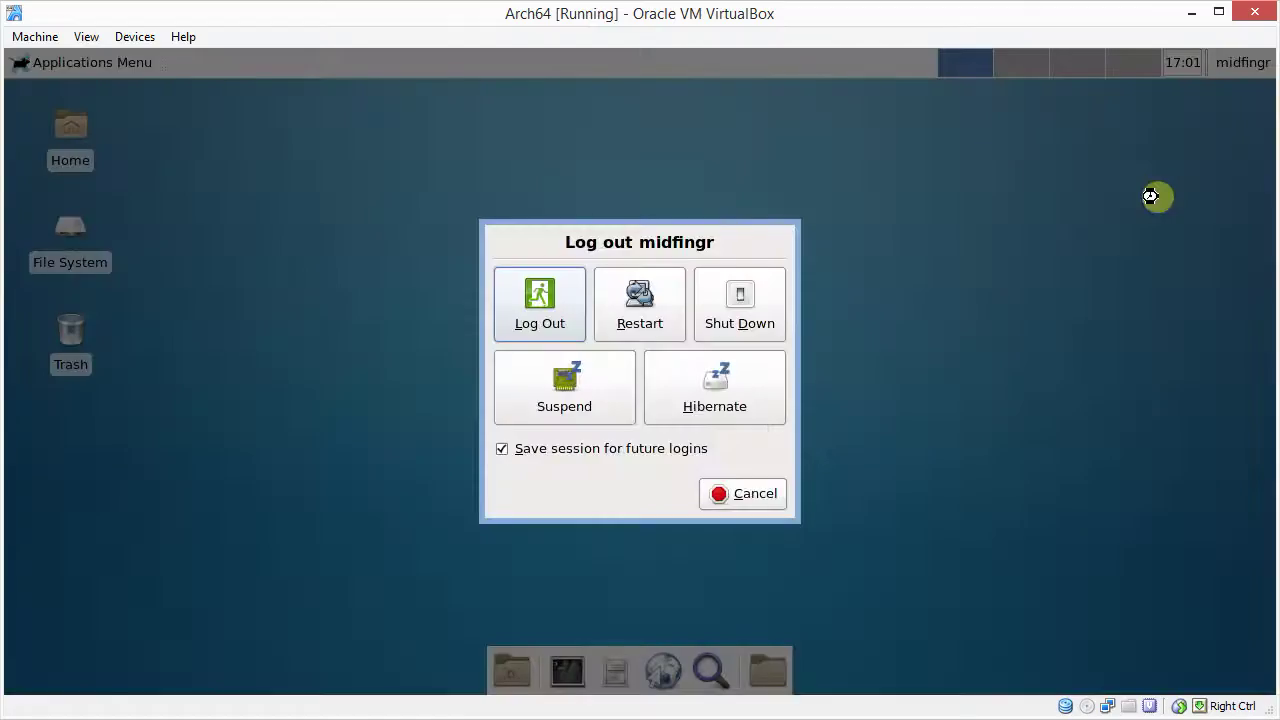
click(535, 312)
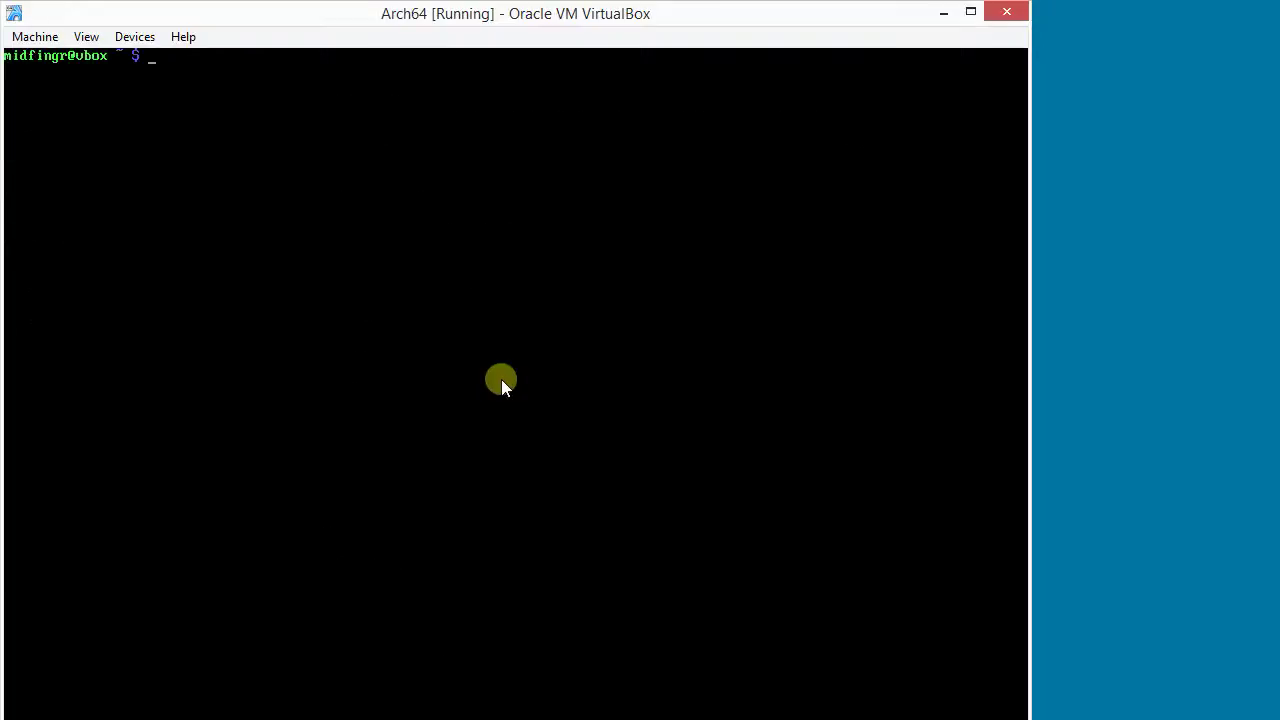
text(startx)
key(Return)
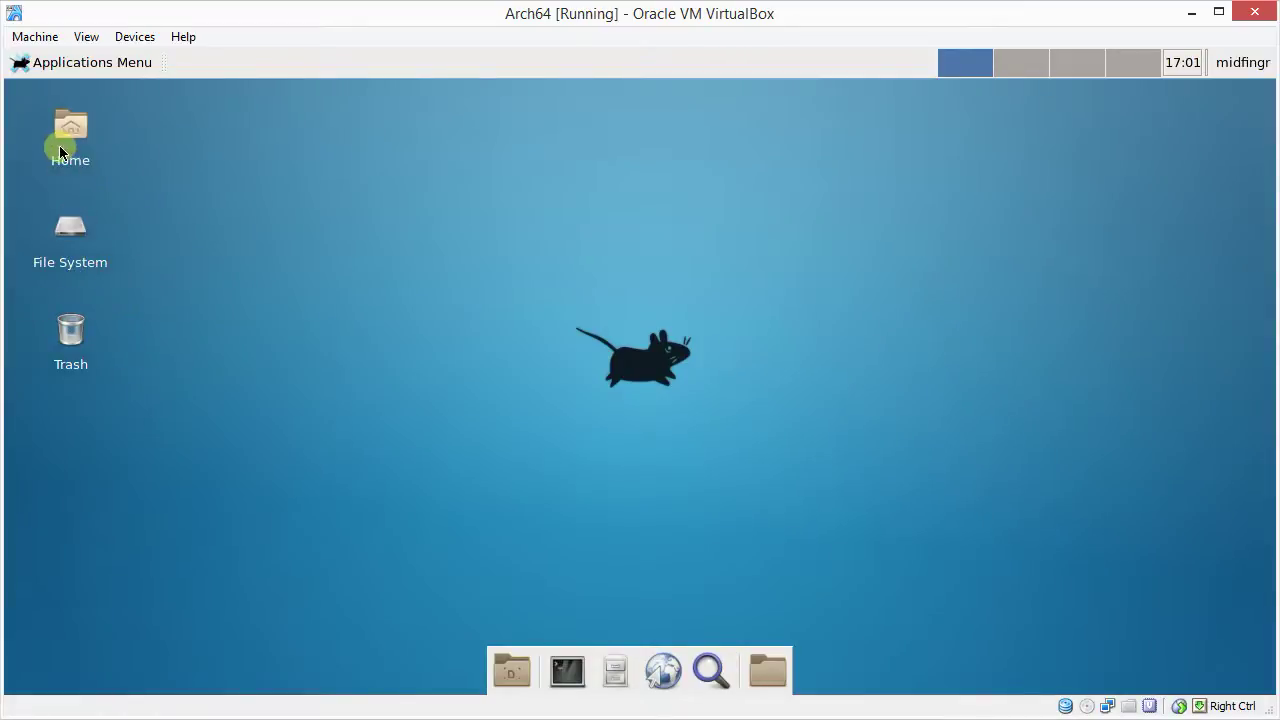
Open Desktop Settings from the desktop context menu, glance at the Icons tab, and close it.
right_click(318, 169)
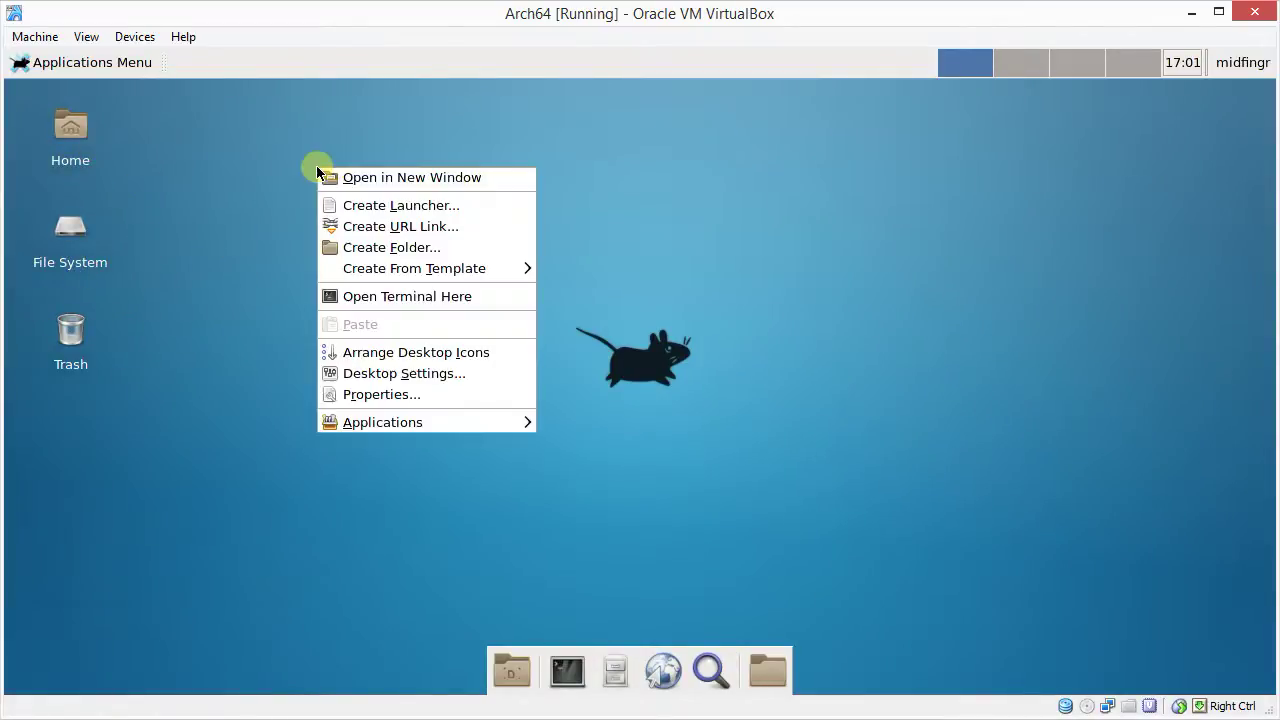
click(397, 373)
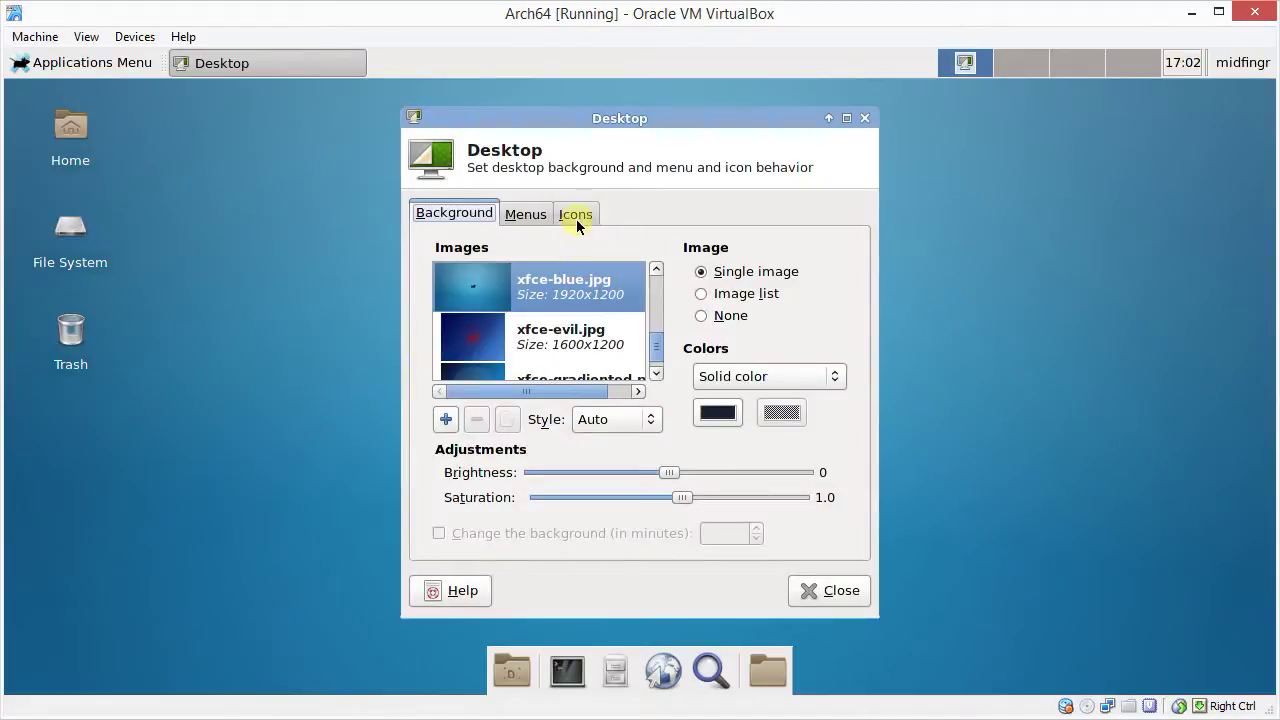
click(575, 214)
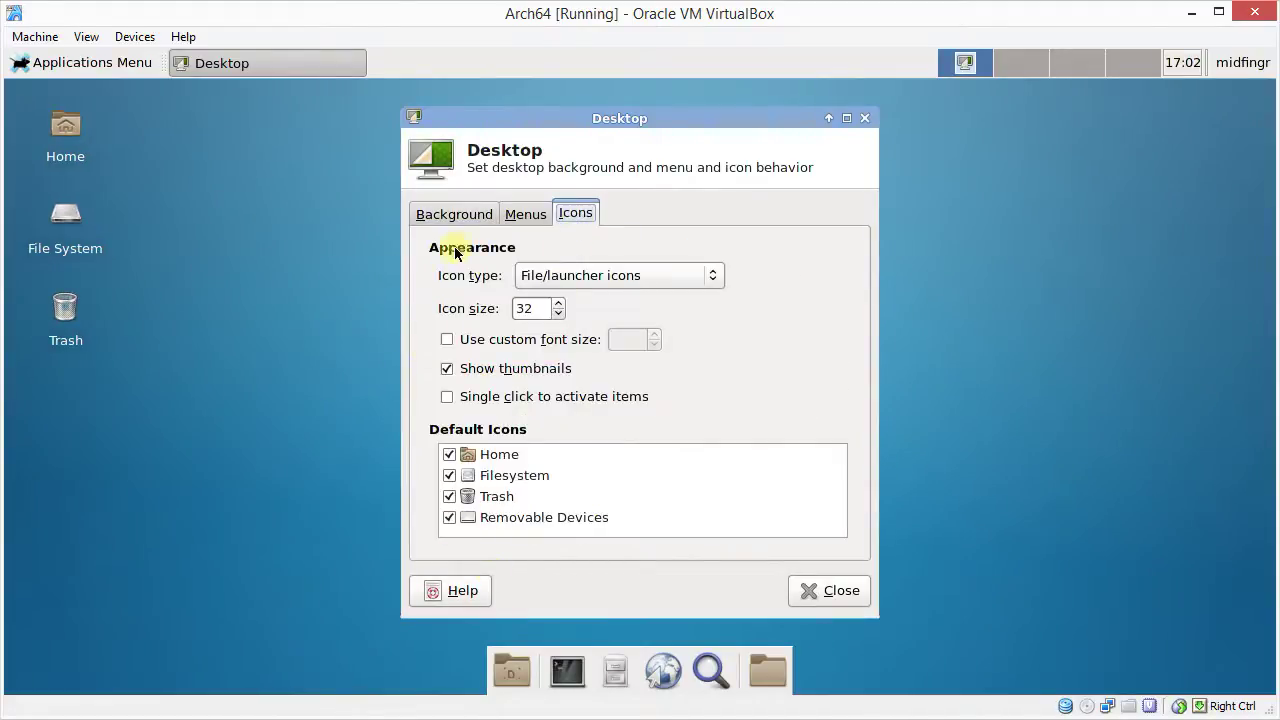
click(454, 214)
click(814, 589)
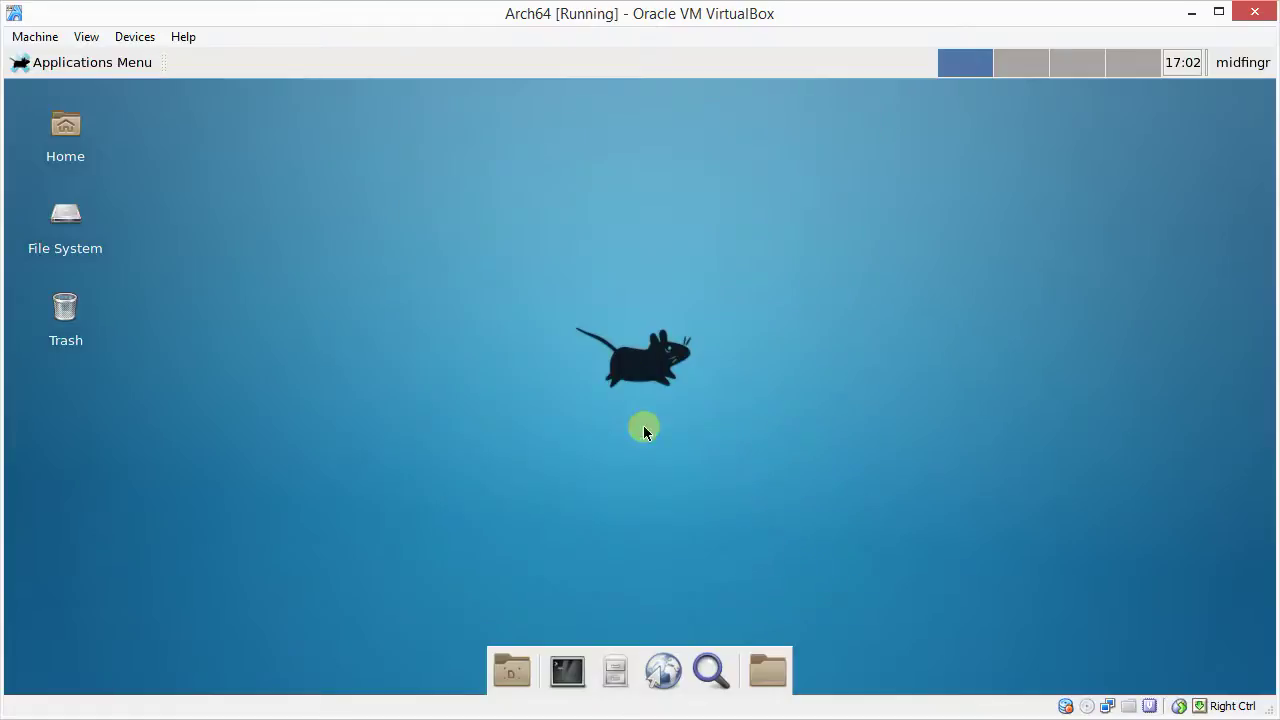
Uncheck the Removable Devices, Trash, File System and Home desktop icons and close Desktop Settings.
right_click(515, 208)
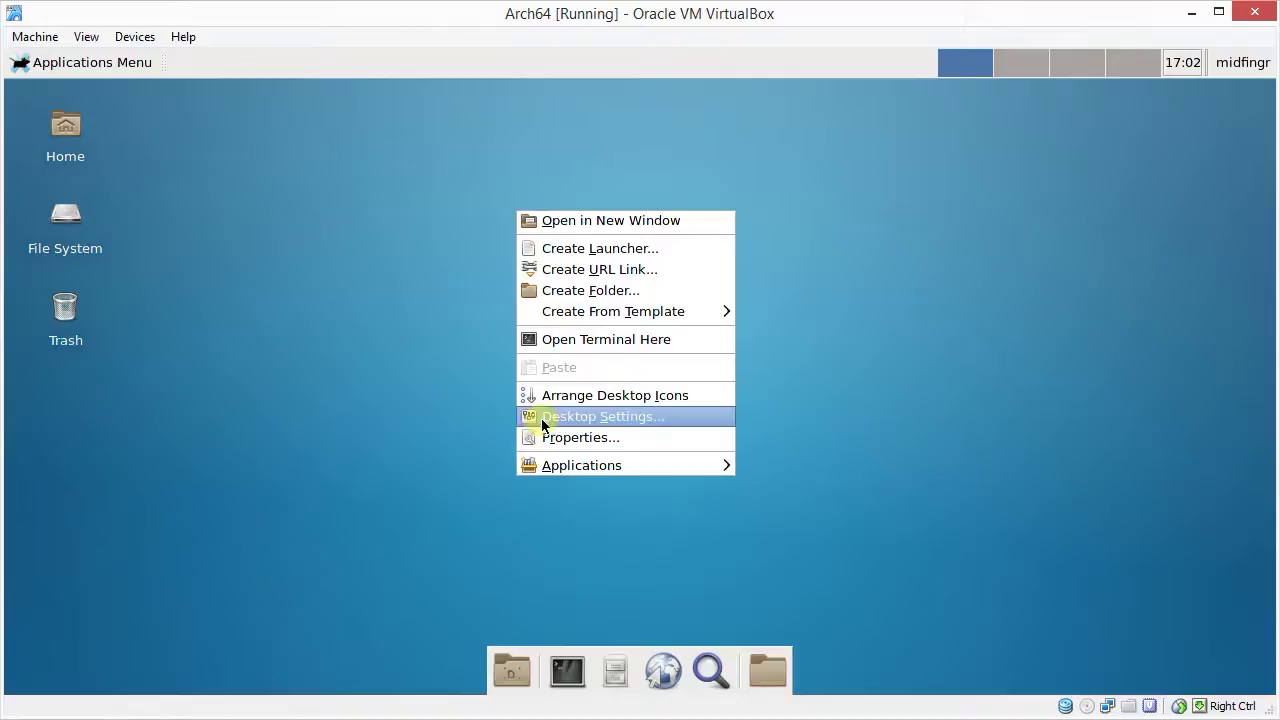
click(633, 418)
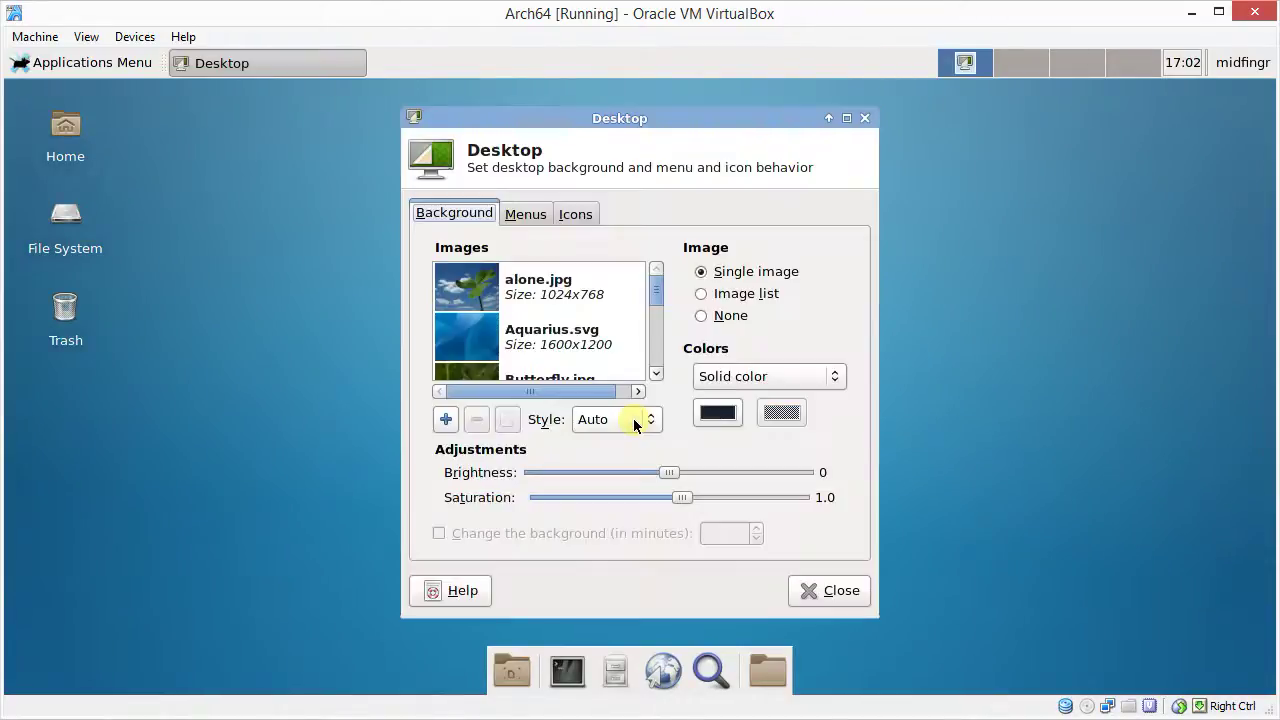
click(575, 213)
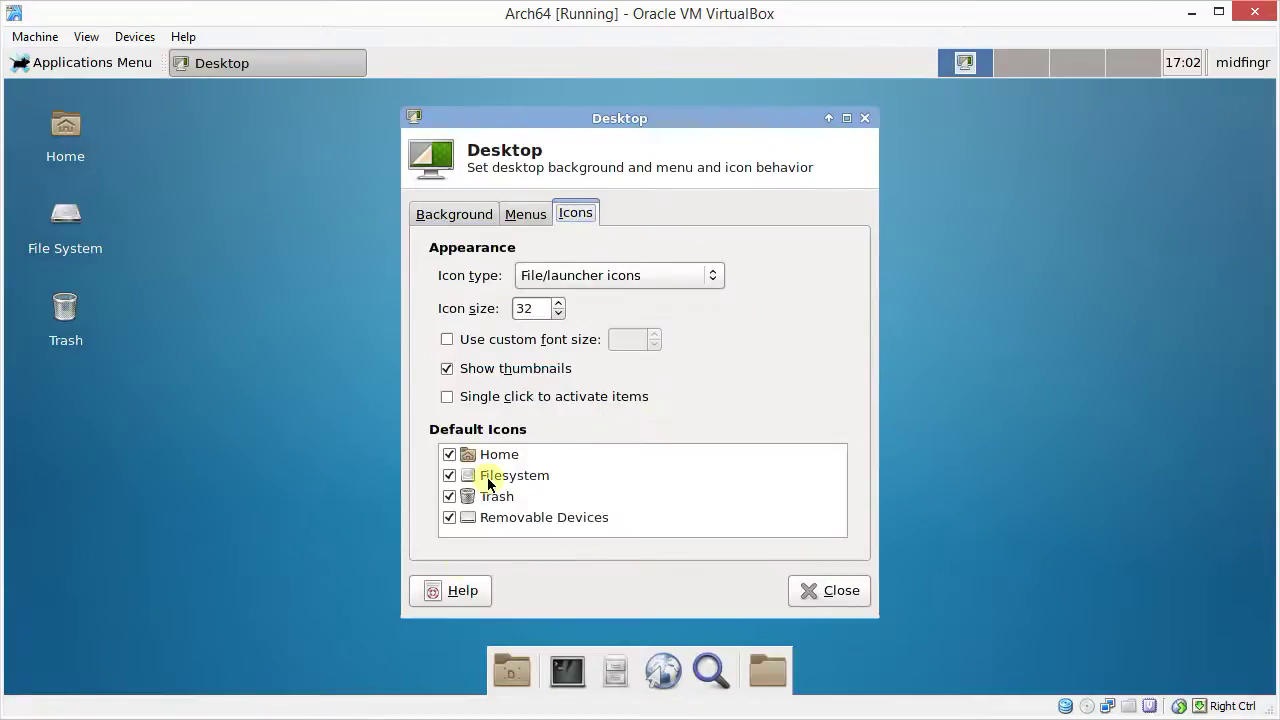
click(450, 518)
click(450, 496)
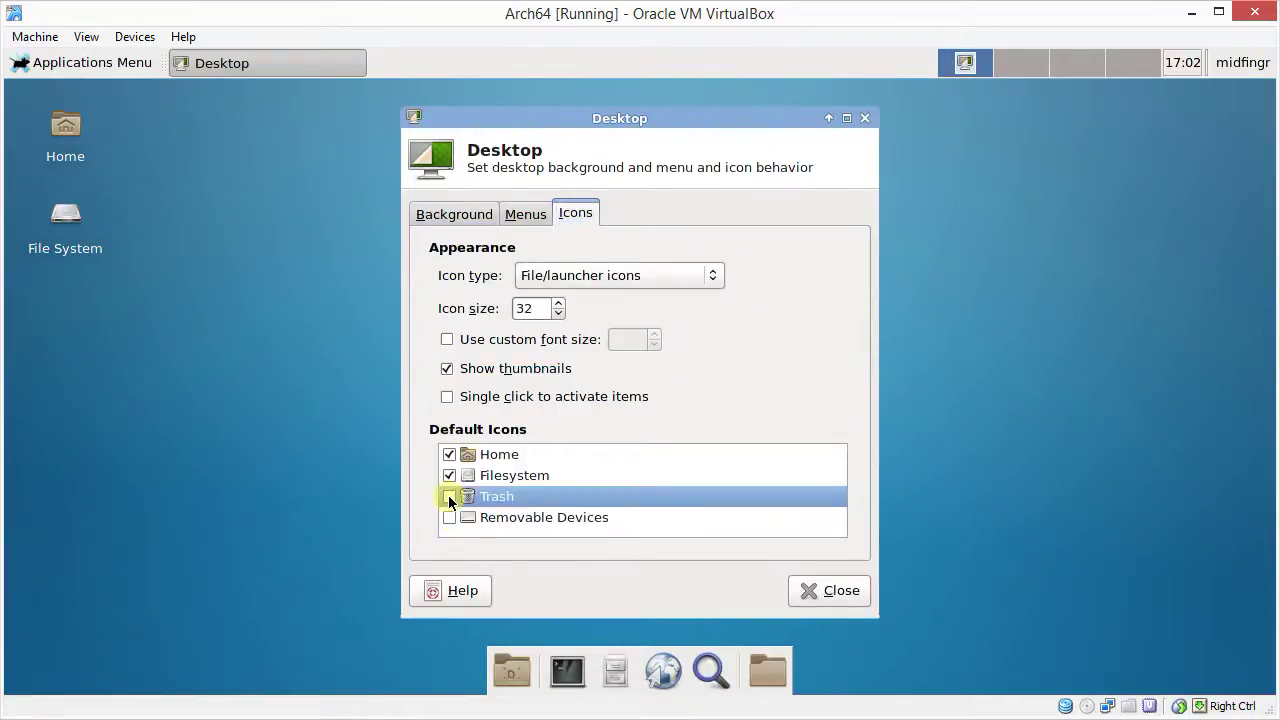
click(450, 475)
click(450, 455)
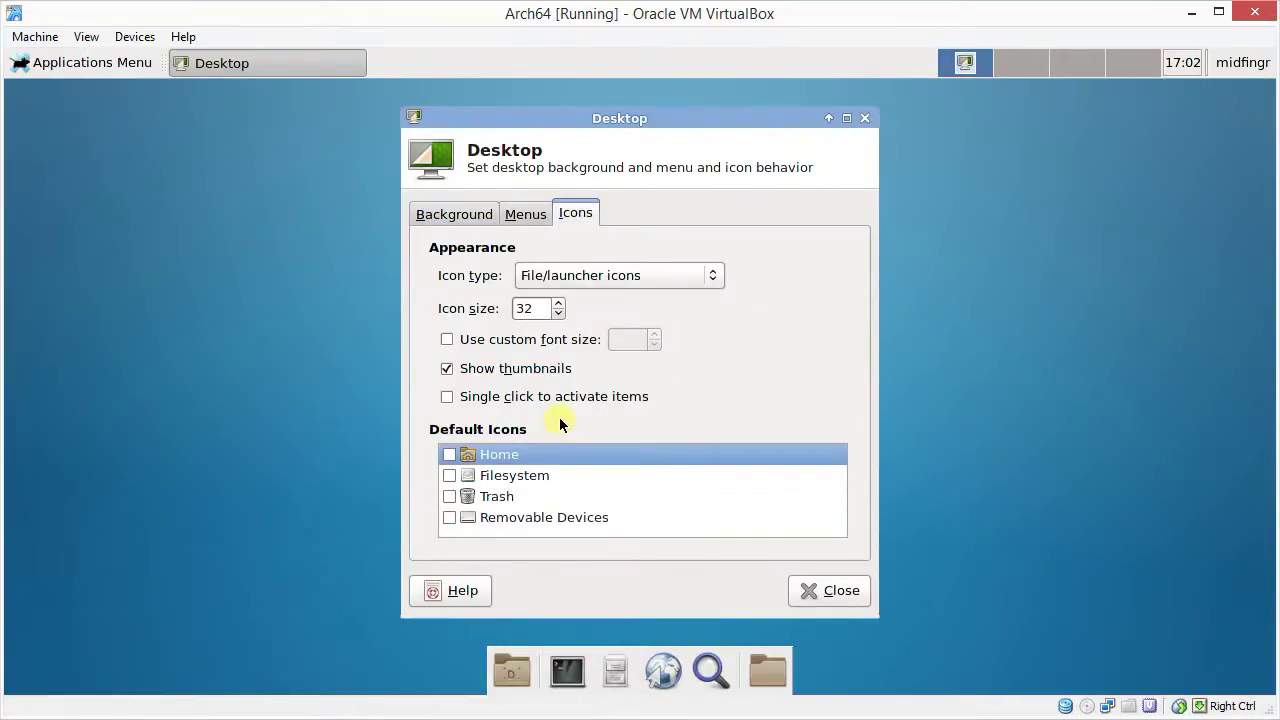
click(808, 588)
click(97, 63)
click(97, 63)
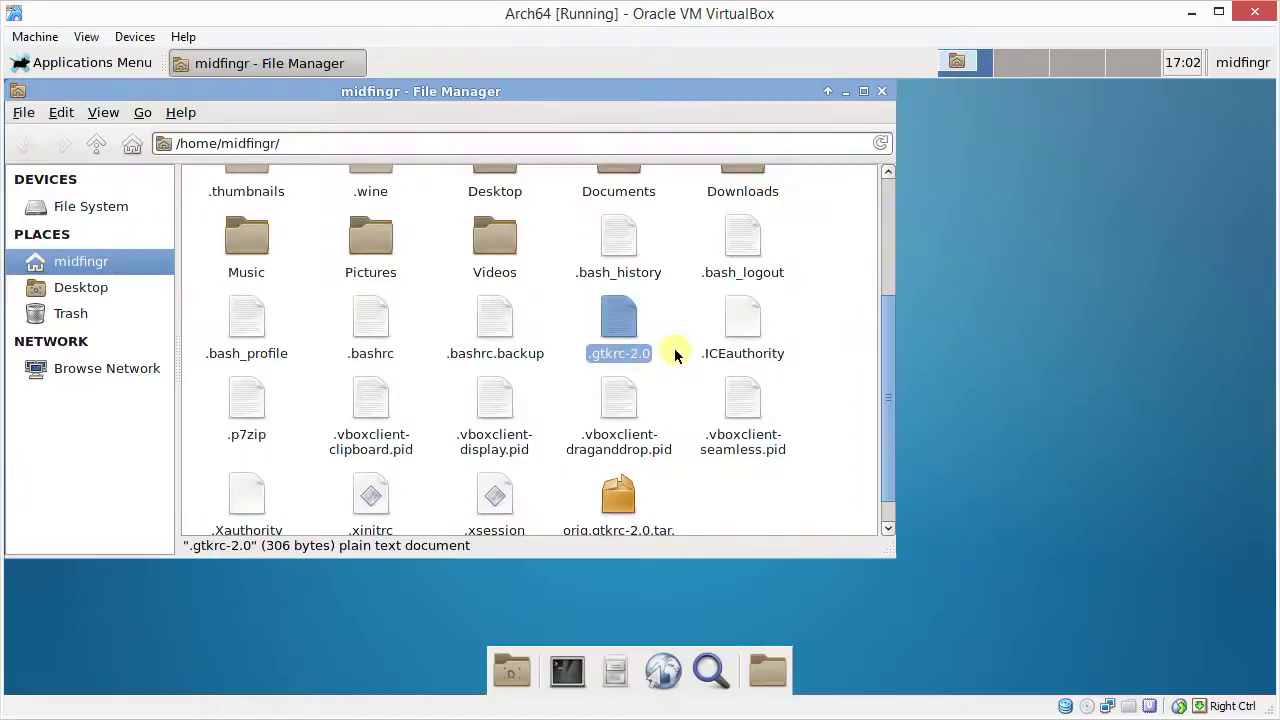
click(675, 320)
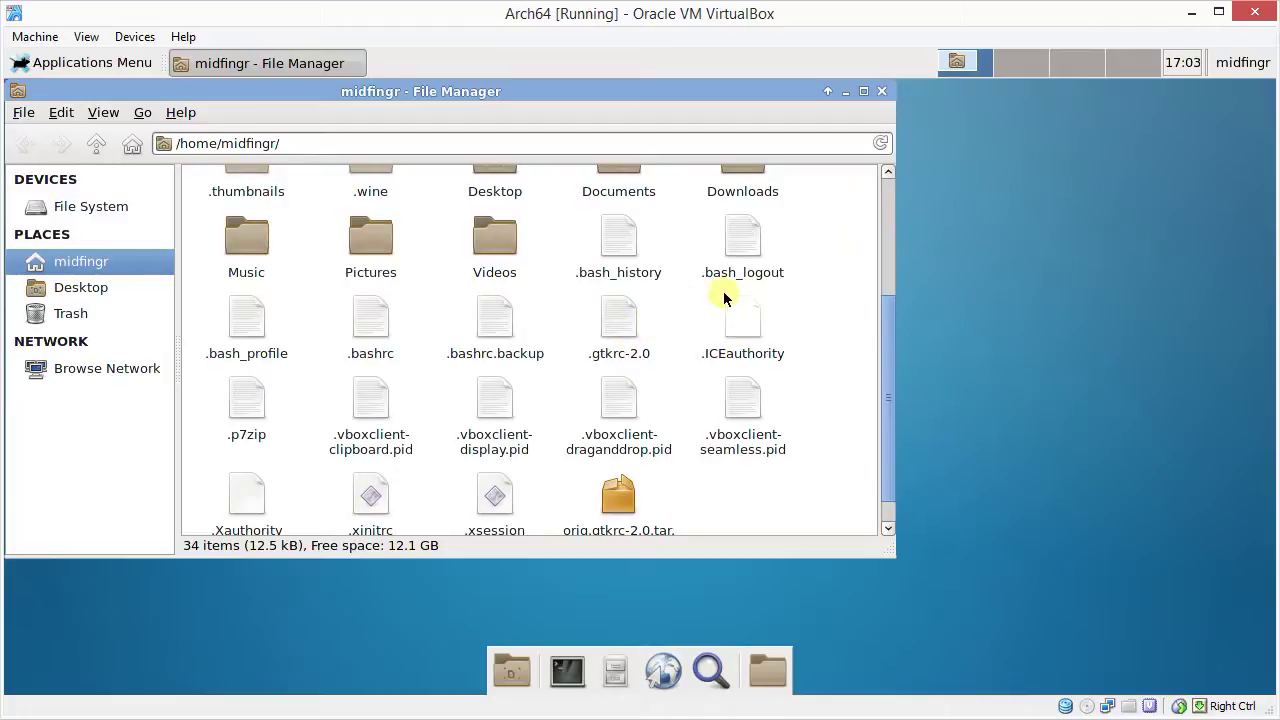
scroll(860, 250, up, 3)
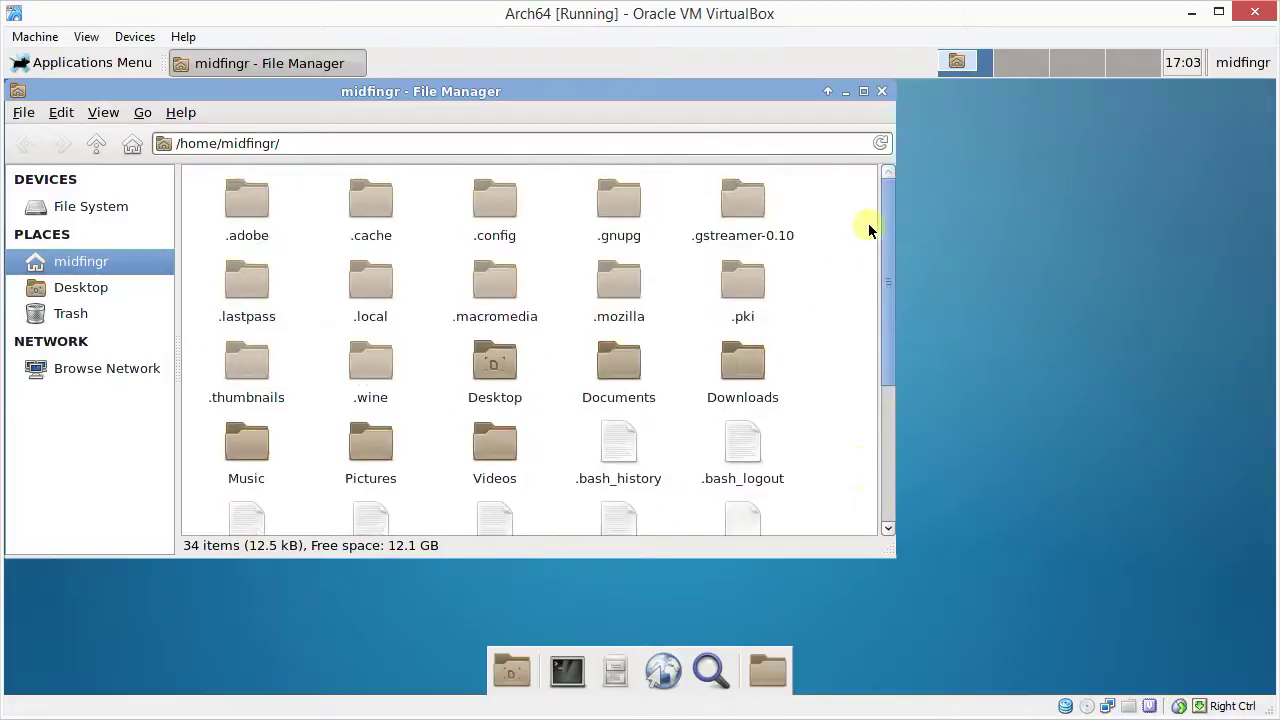
click(881, 91)
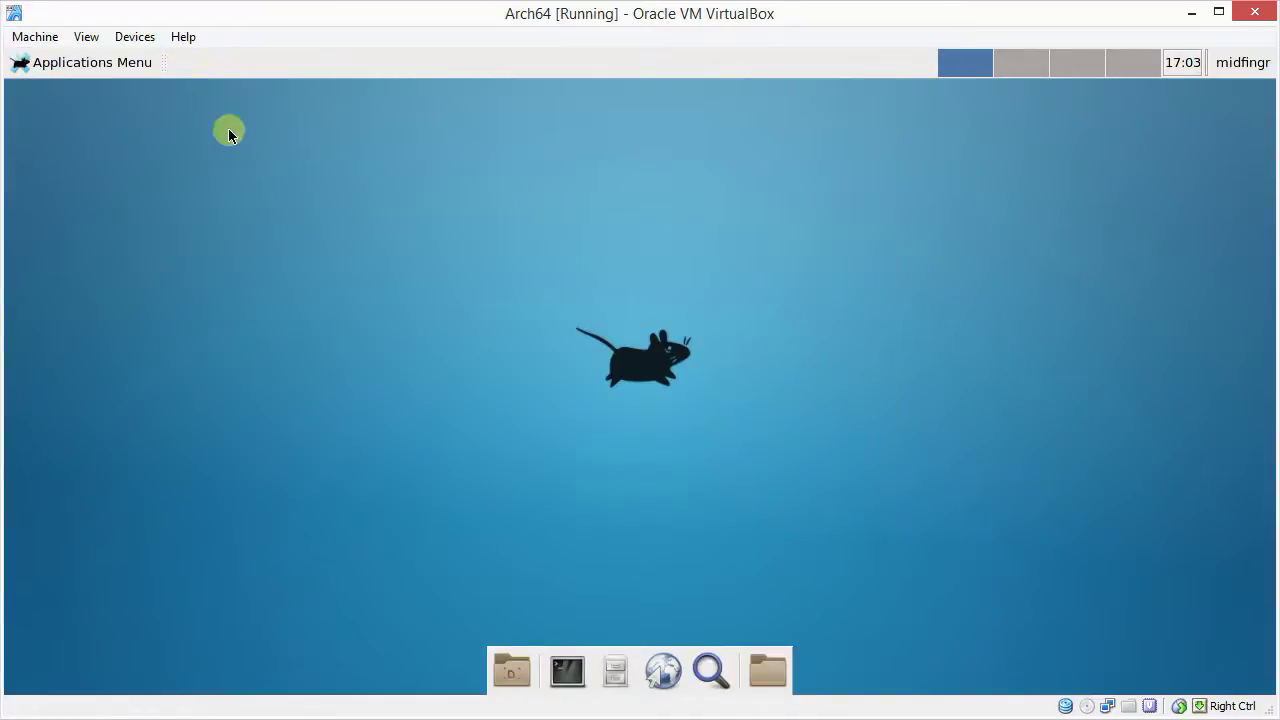
click(58, 64)
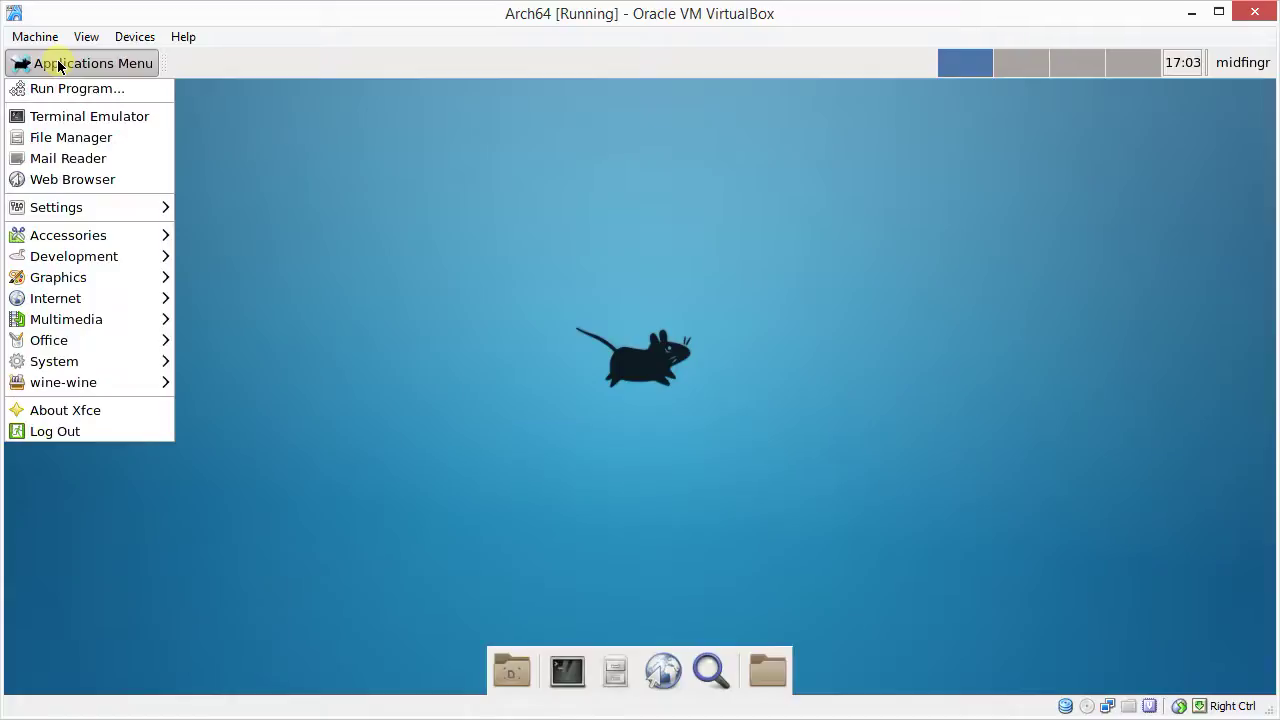
click(58, 64)
click(58, 64)
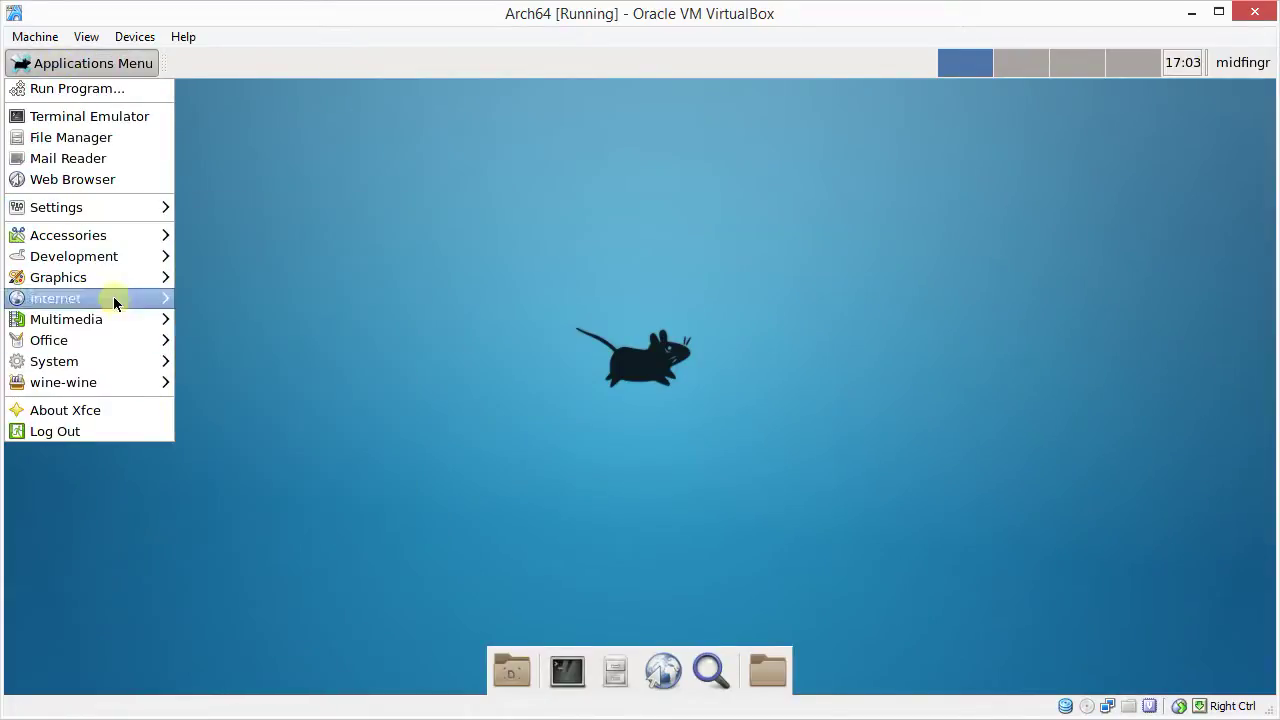
mouse_move(112, 244)
click(619, 392)
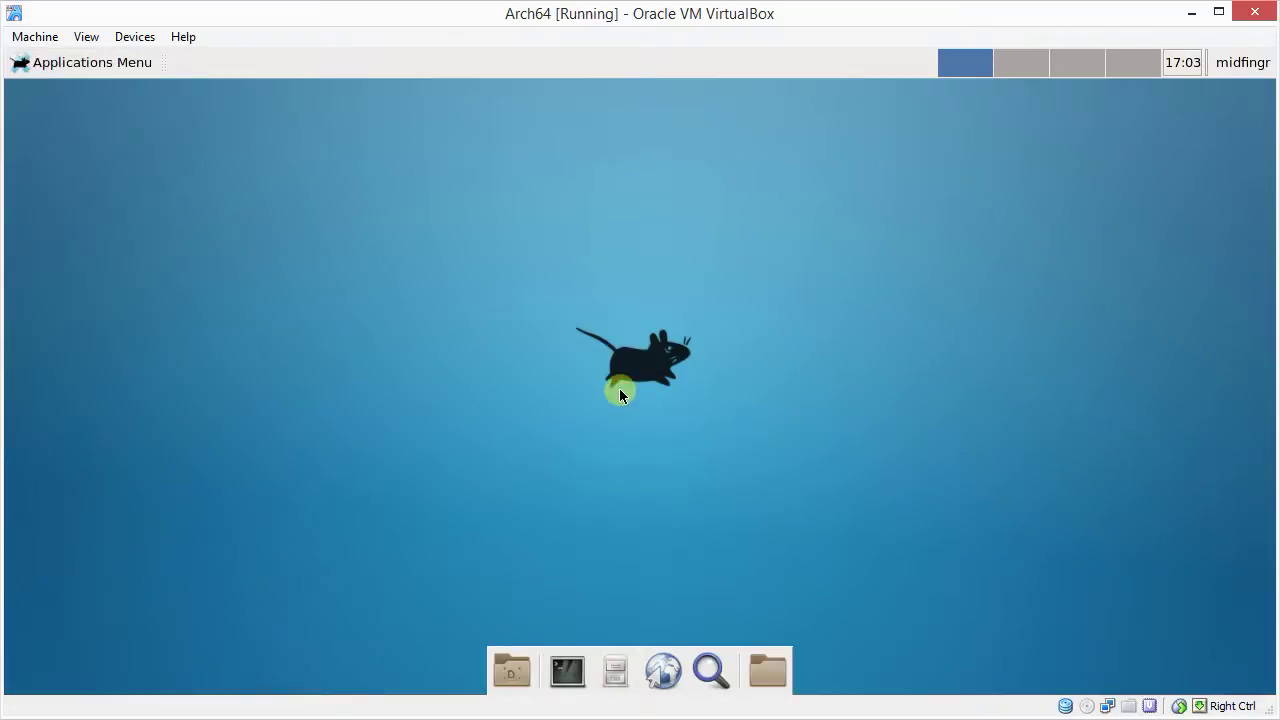
click(711, 670)
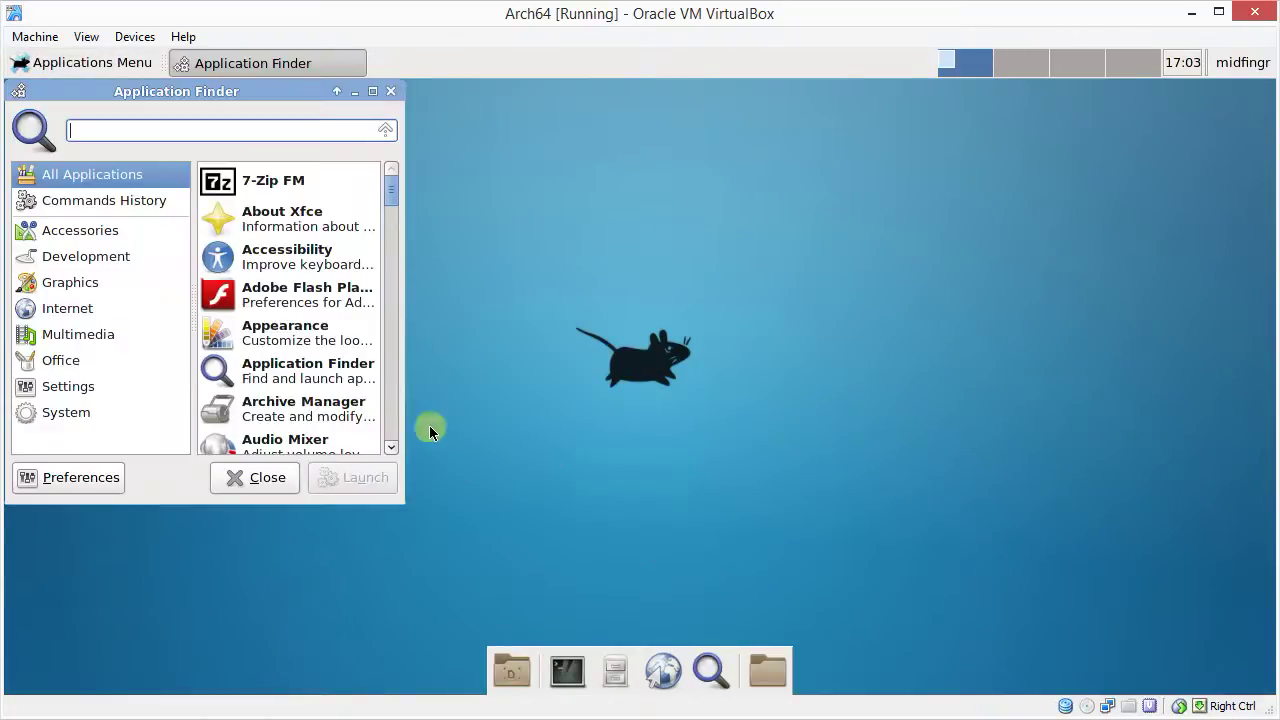
click(266, 478)
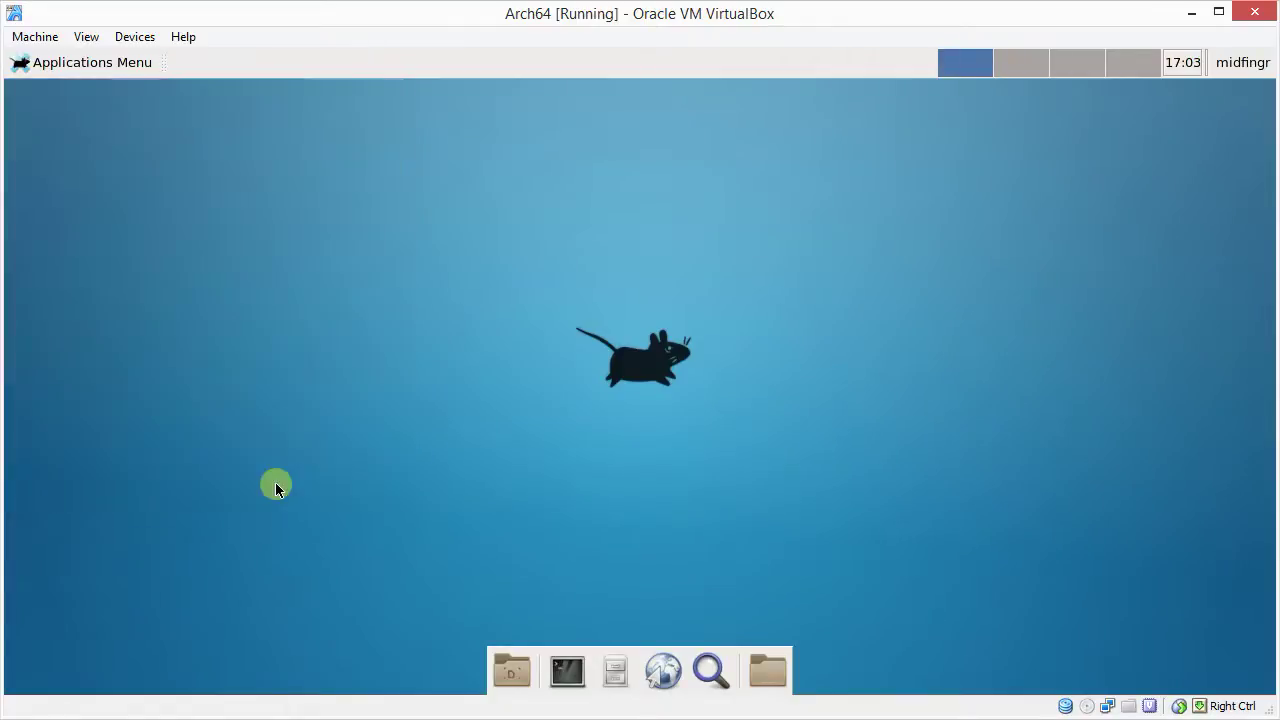
click(718, 684)
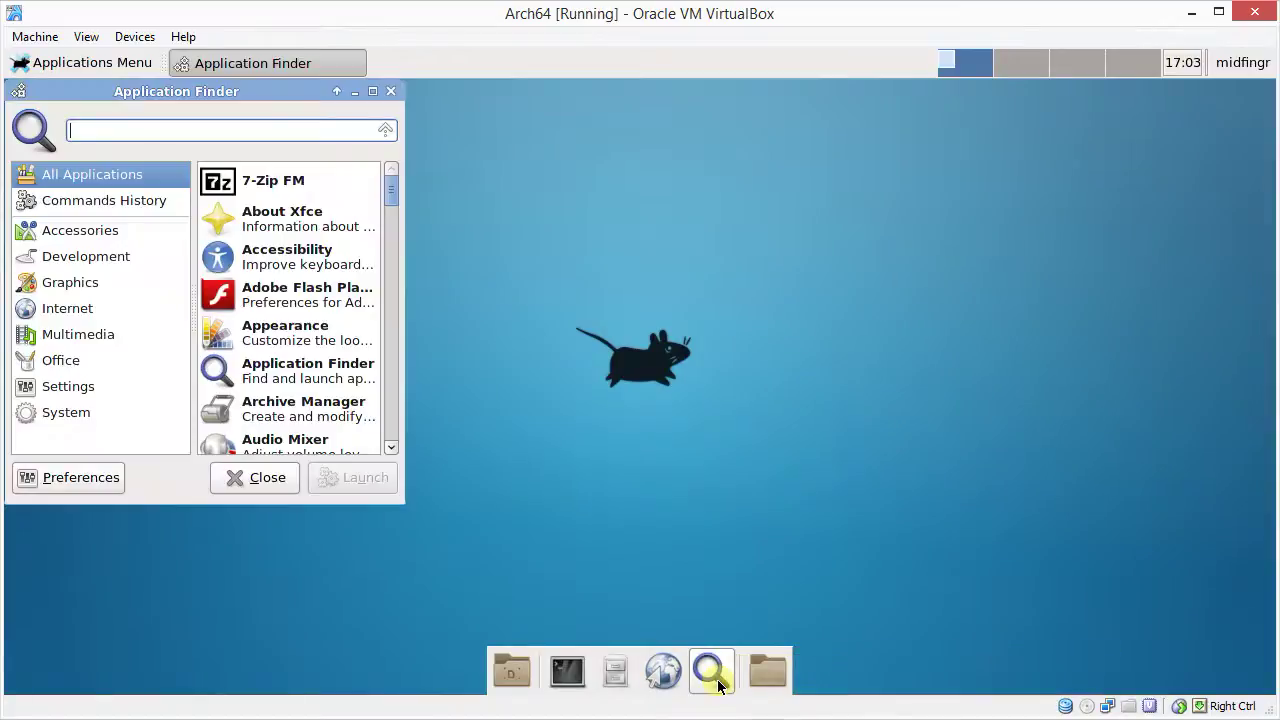
click(390, 89)
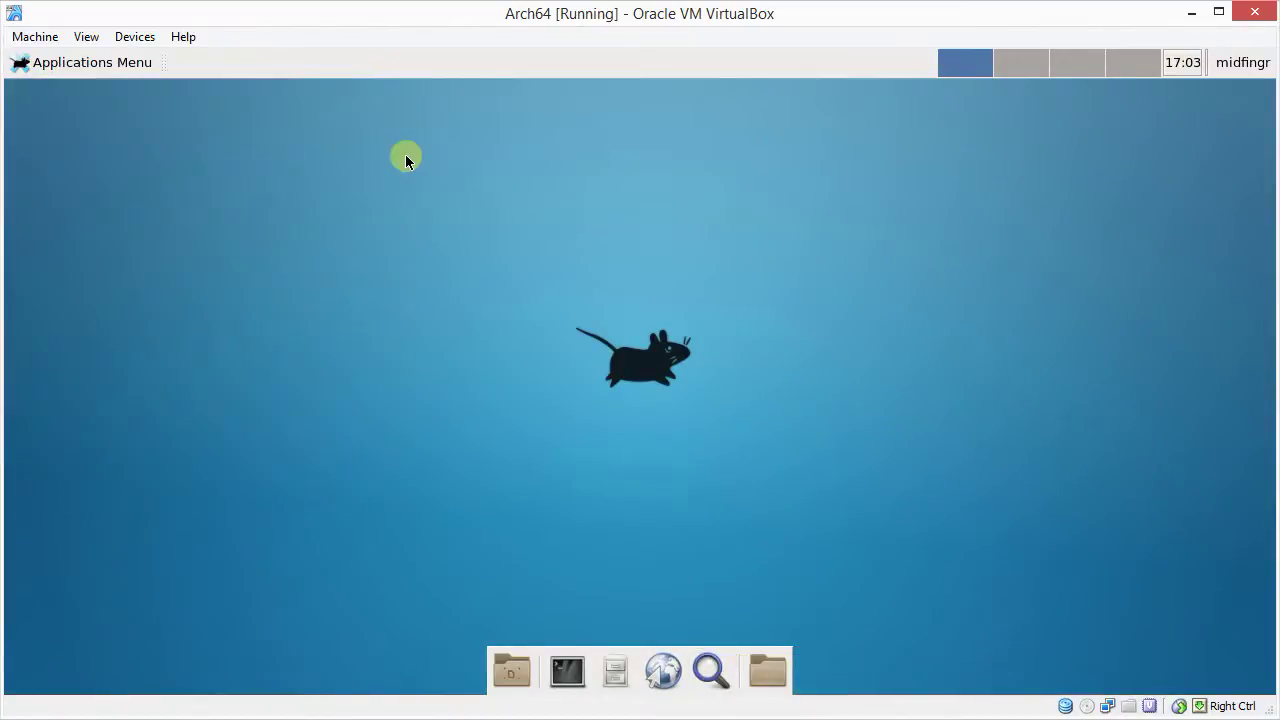
Open a terminal and search the AUR with 'yaourt whiskey'.
click(566, 671)
drag(372, 96, 559, 125)
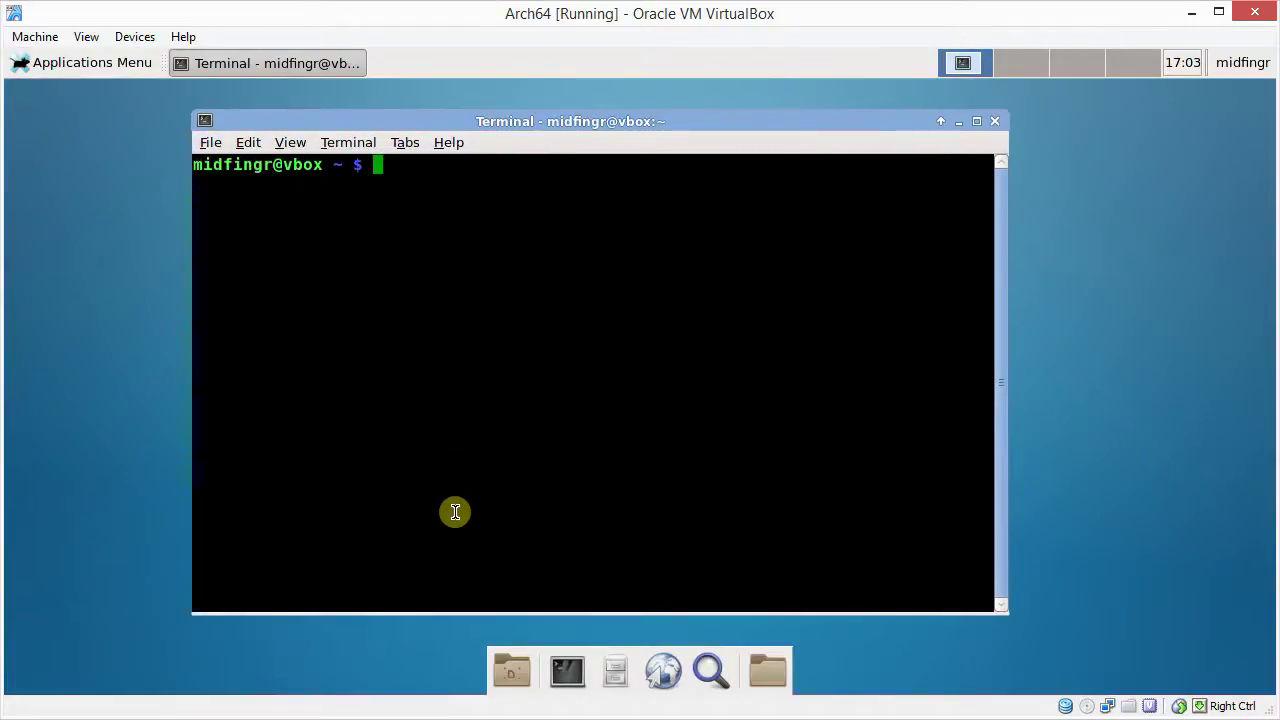
text(yaourt wh)
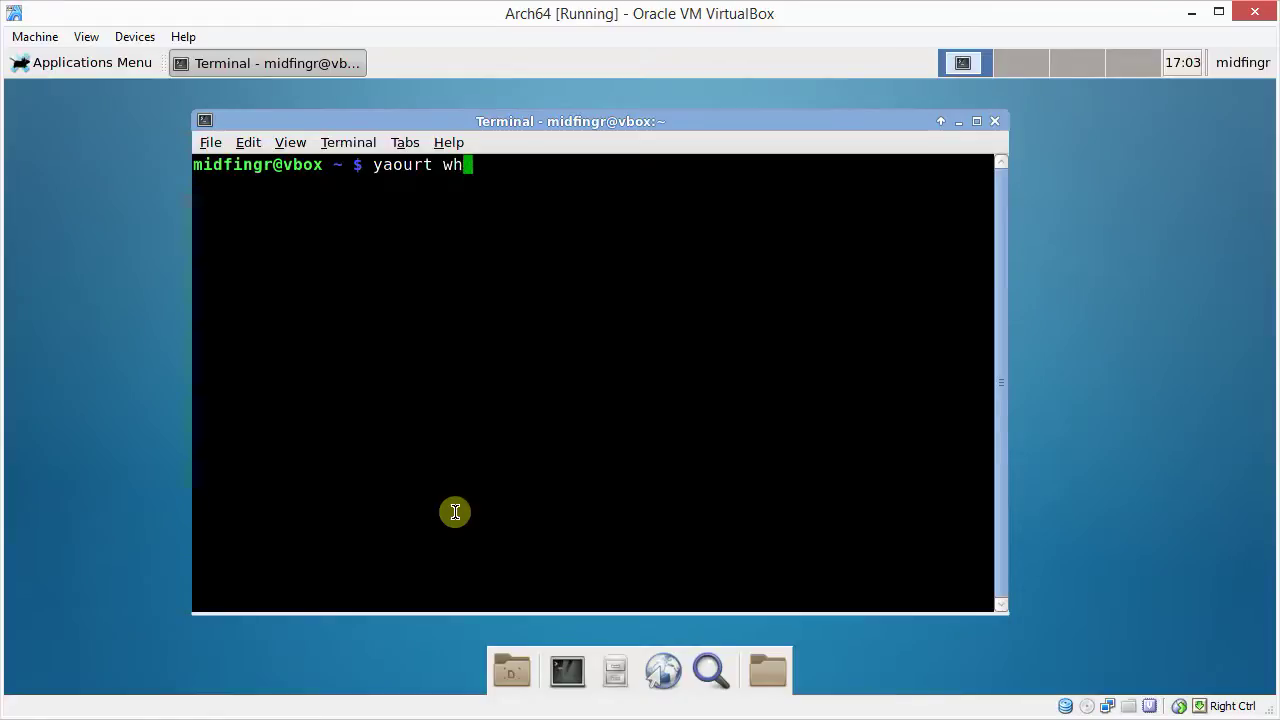
text(iskey)
key(Return)
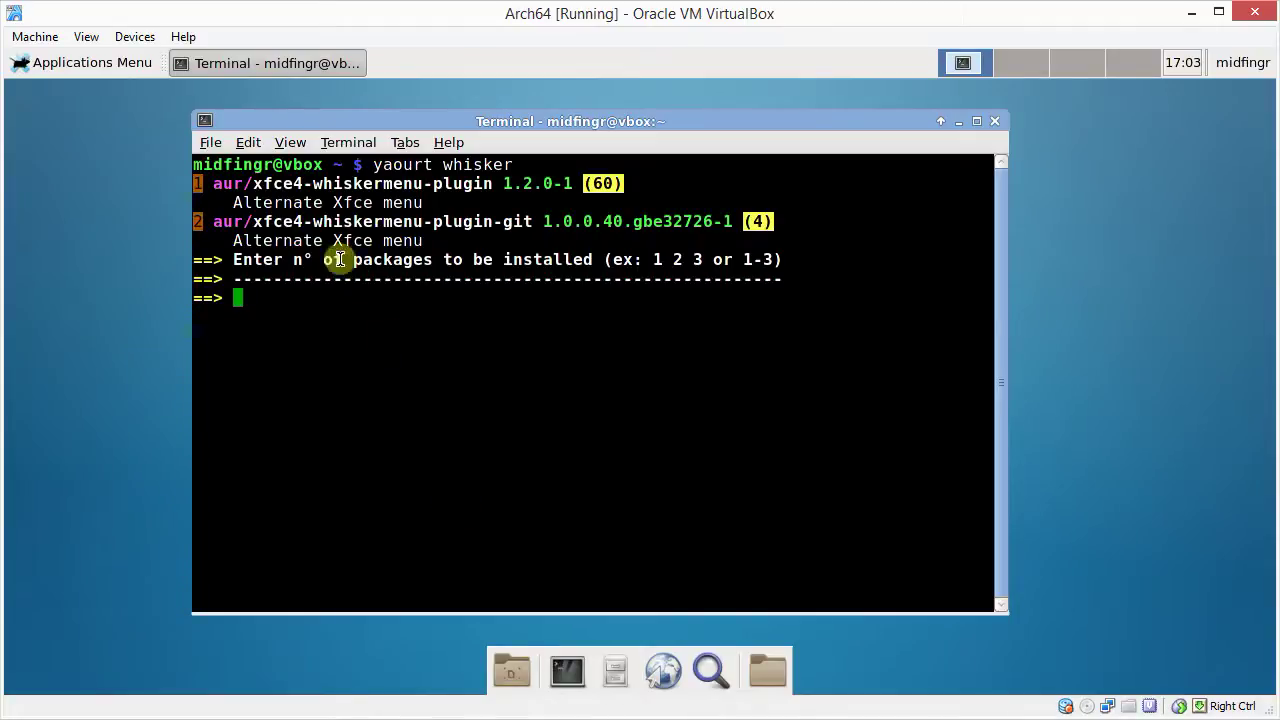
Choose package 1, answer n to editing the PKGBUILD and install script, and build and install it.
drag(263, 186, 403, 186)
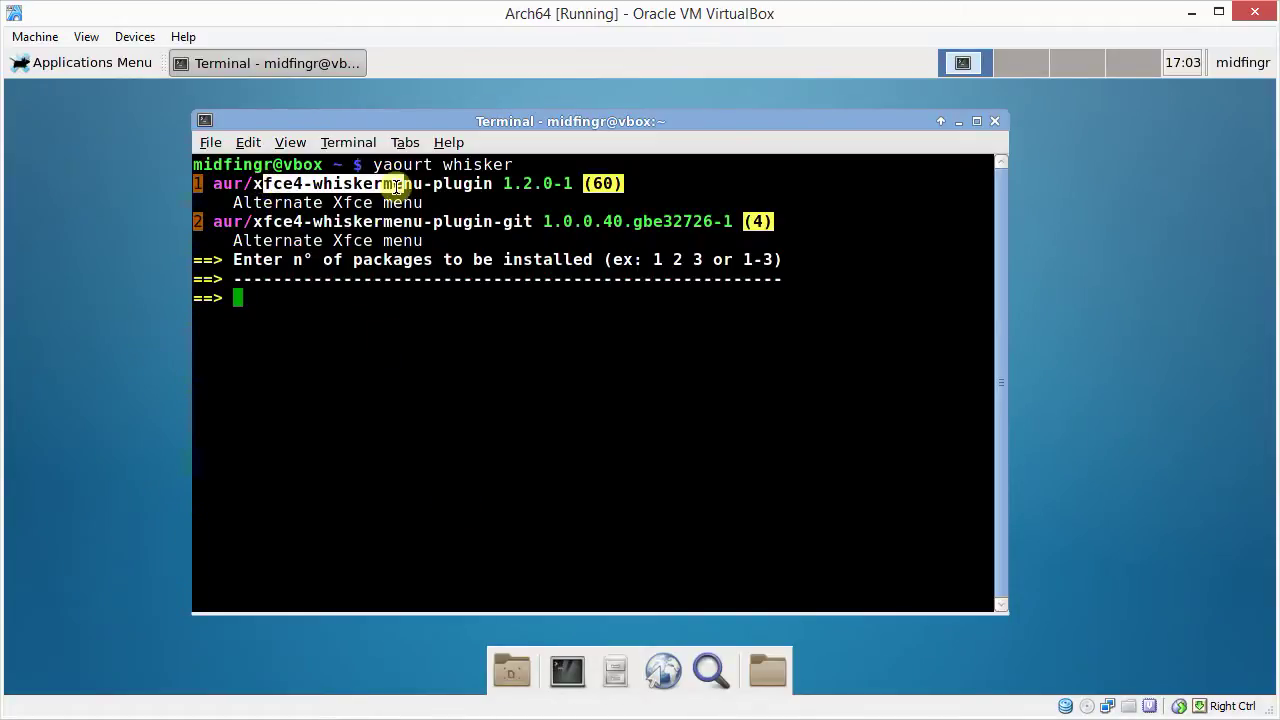
click(277, 305)
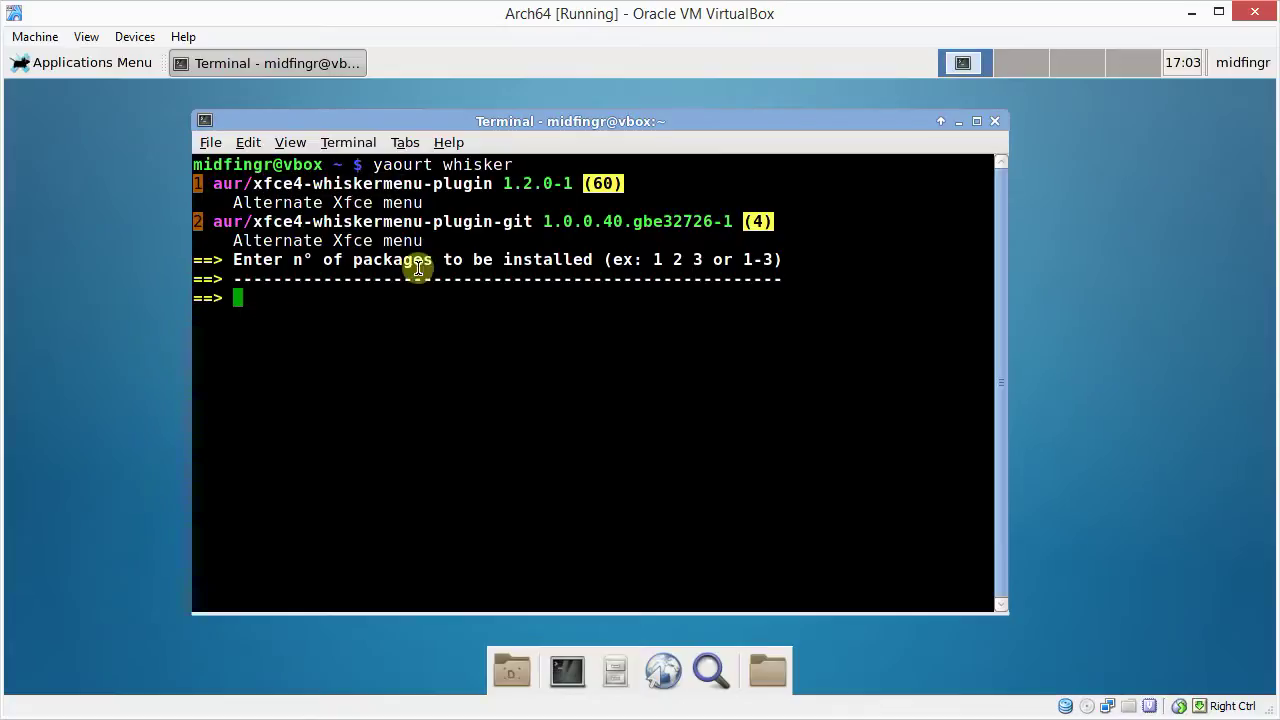
text(1)
key(Return)
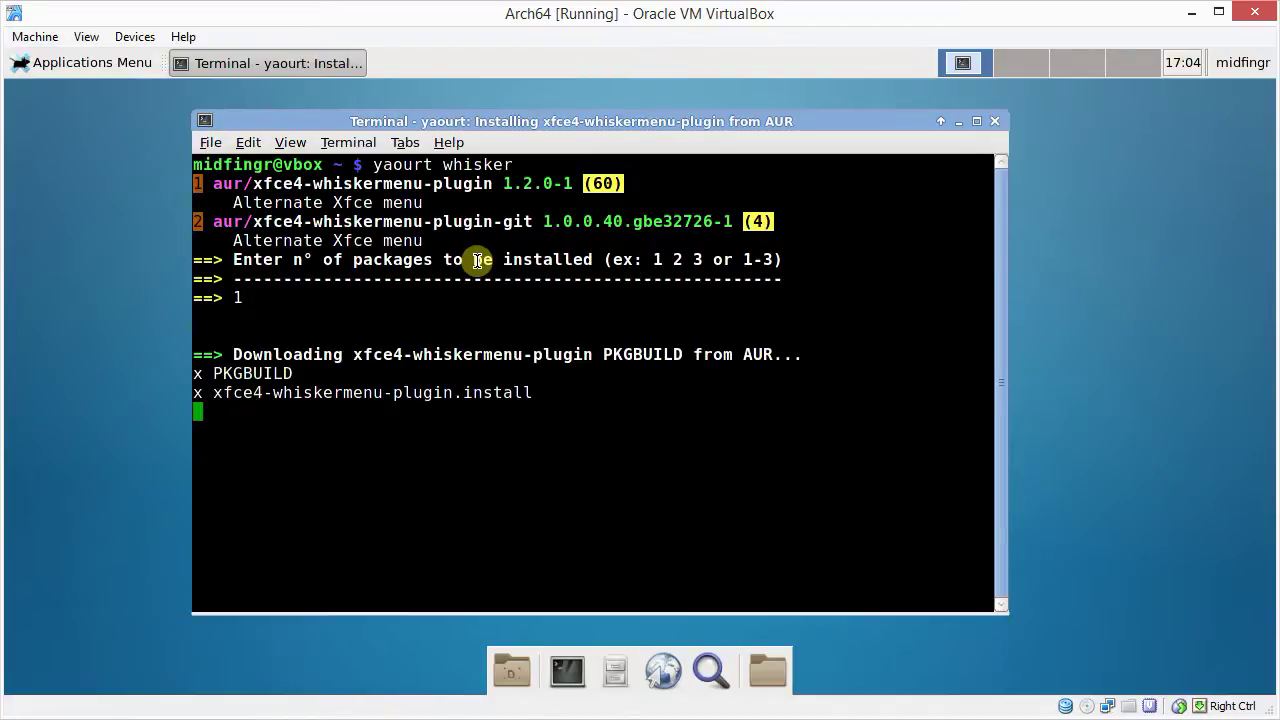
text(n)
key(Return)
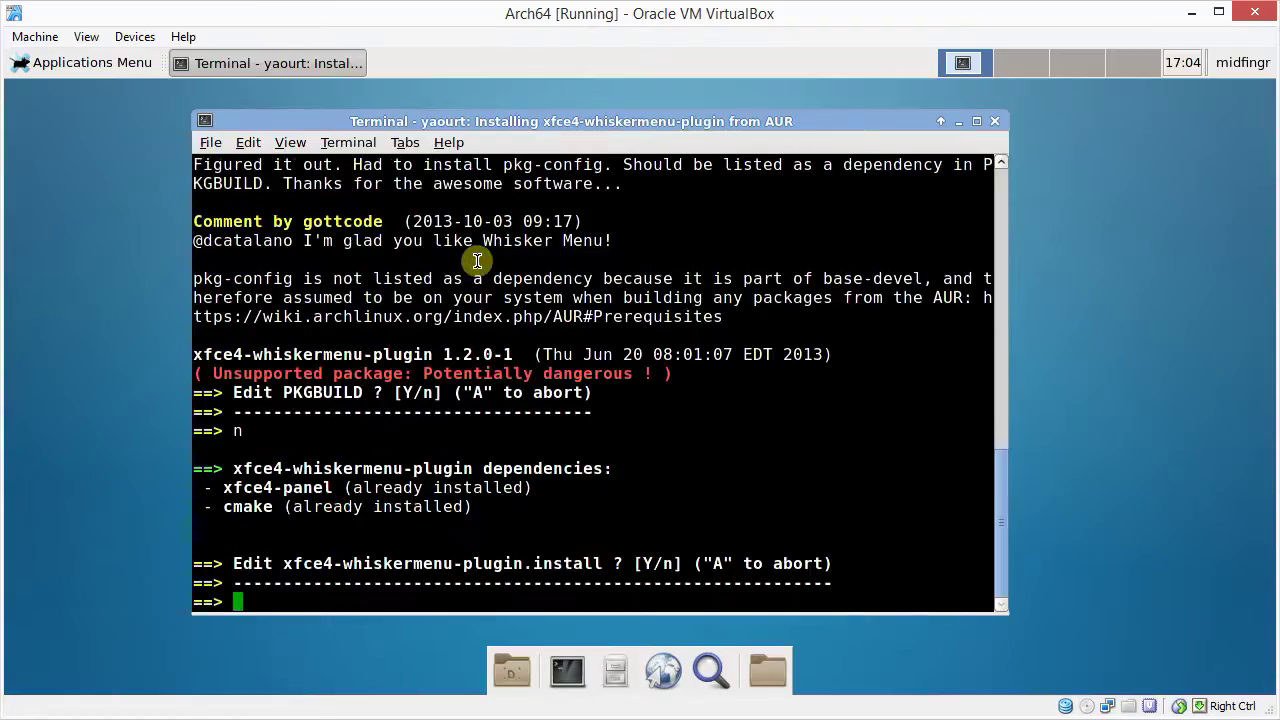
text(n)
key(Return)
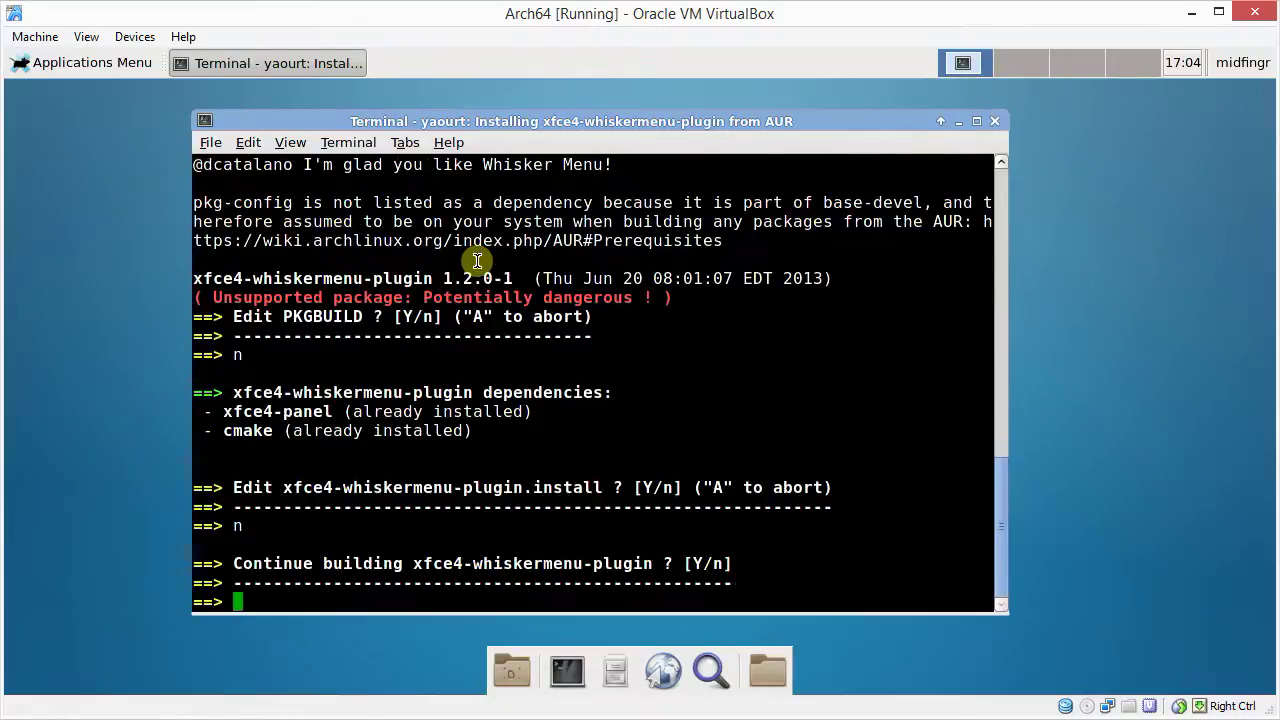
key(Return)
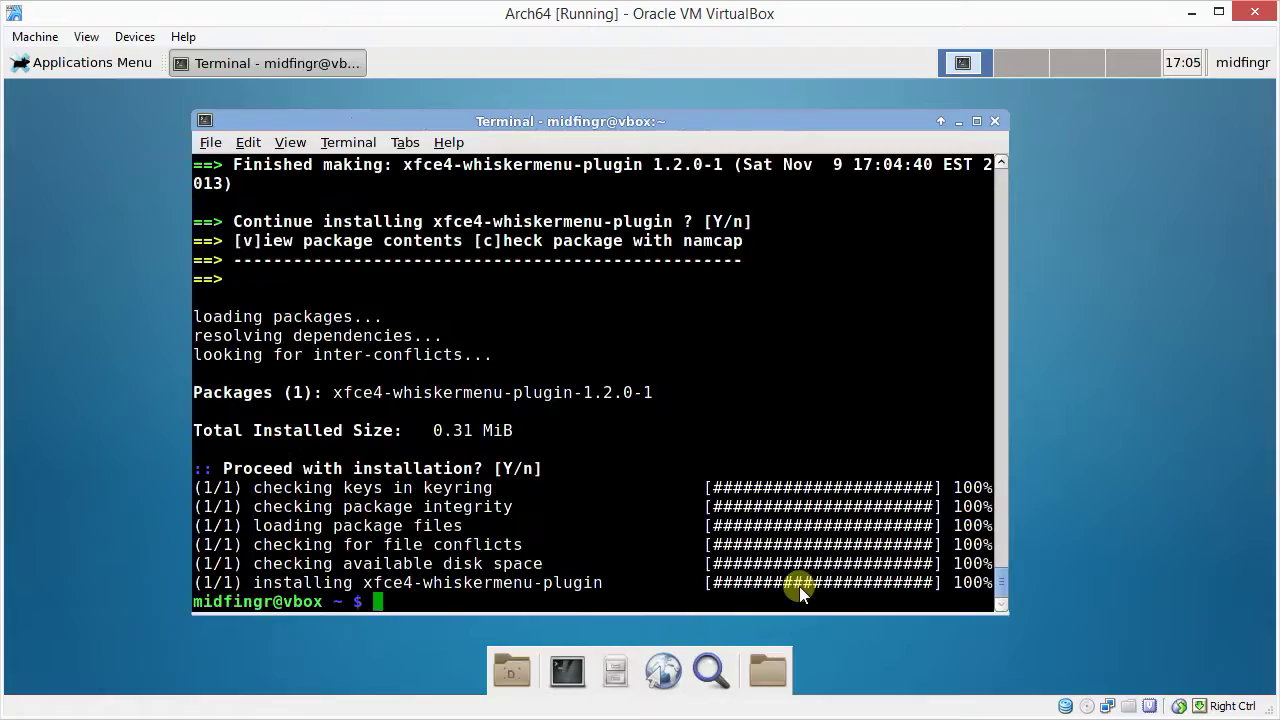
Close the terminal and bring up the Items list in the Settings Manager's Panel preferences.
key(ctrl+d)
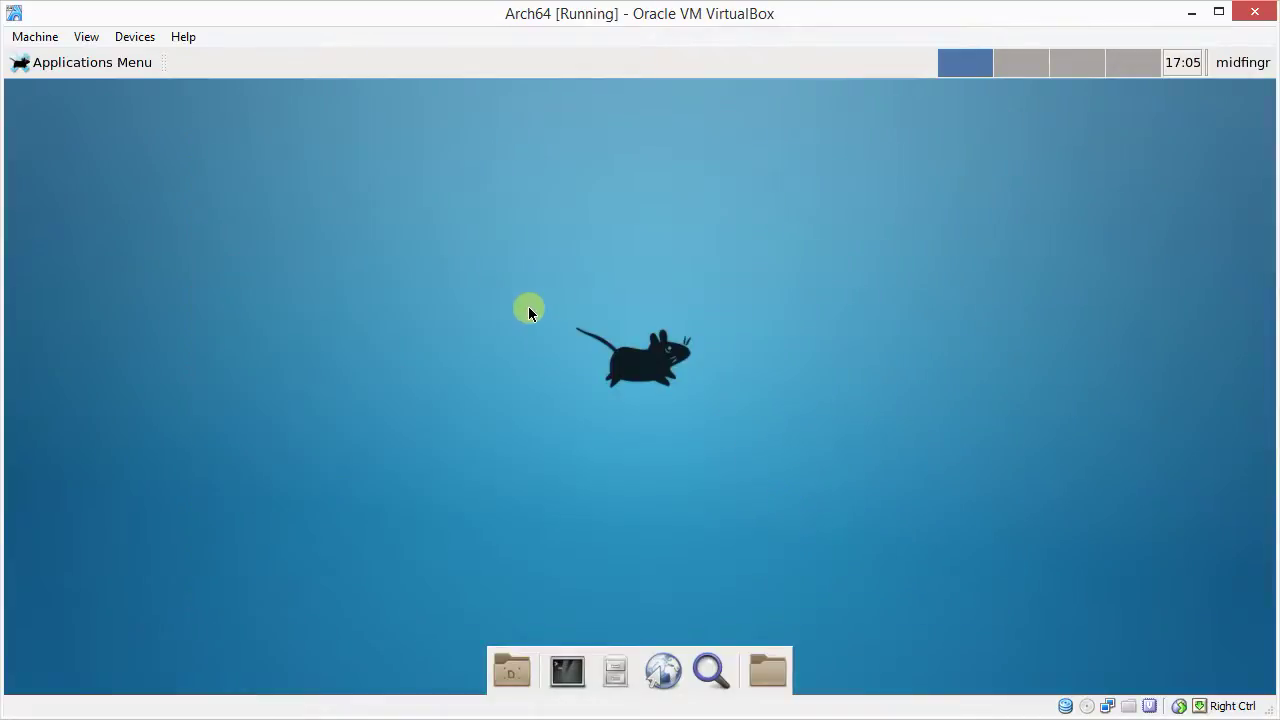
click(64, 65)
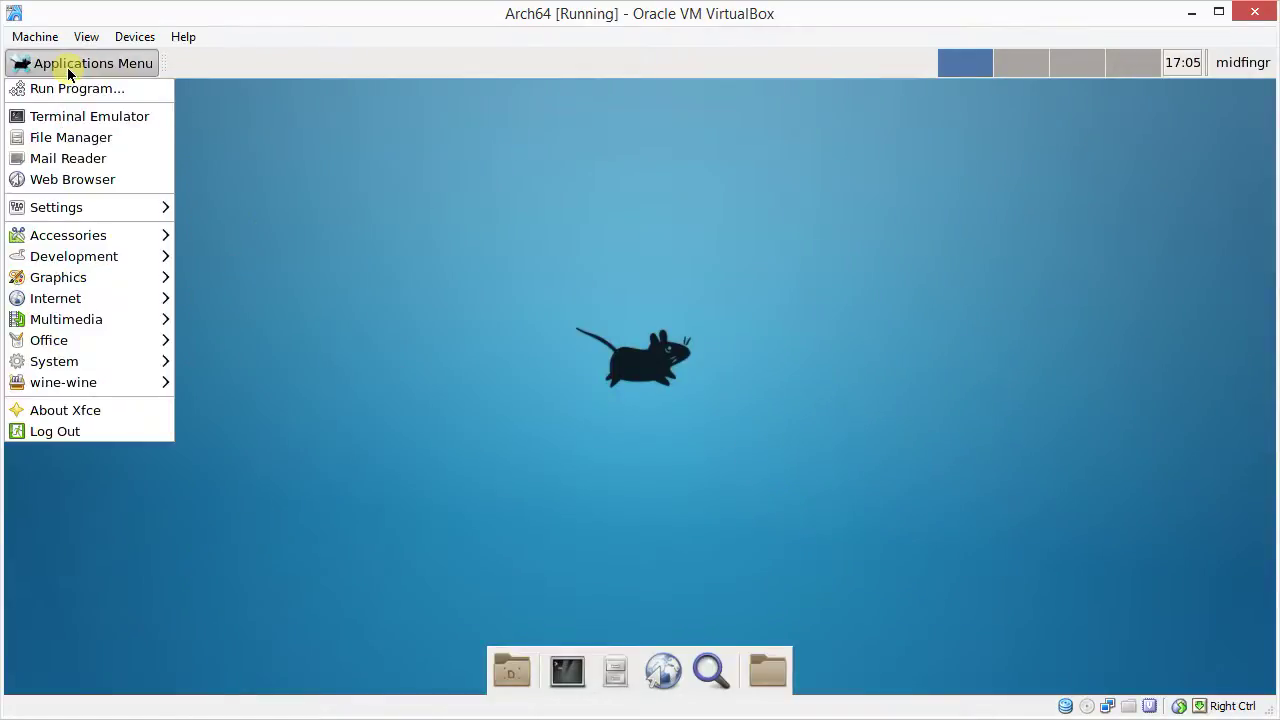
mouse_move(55, 207)
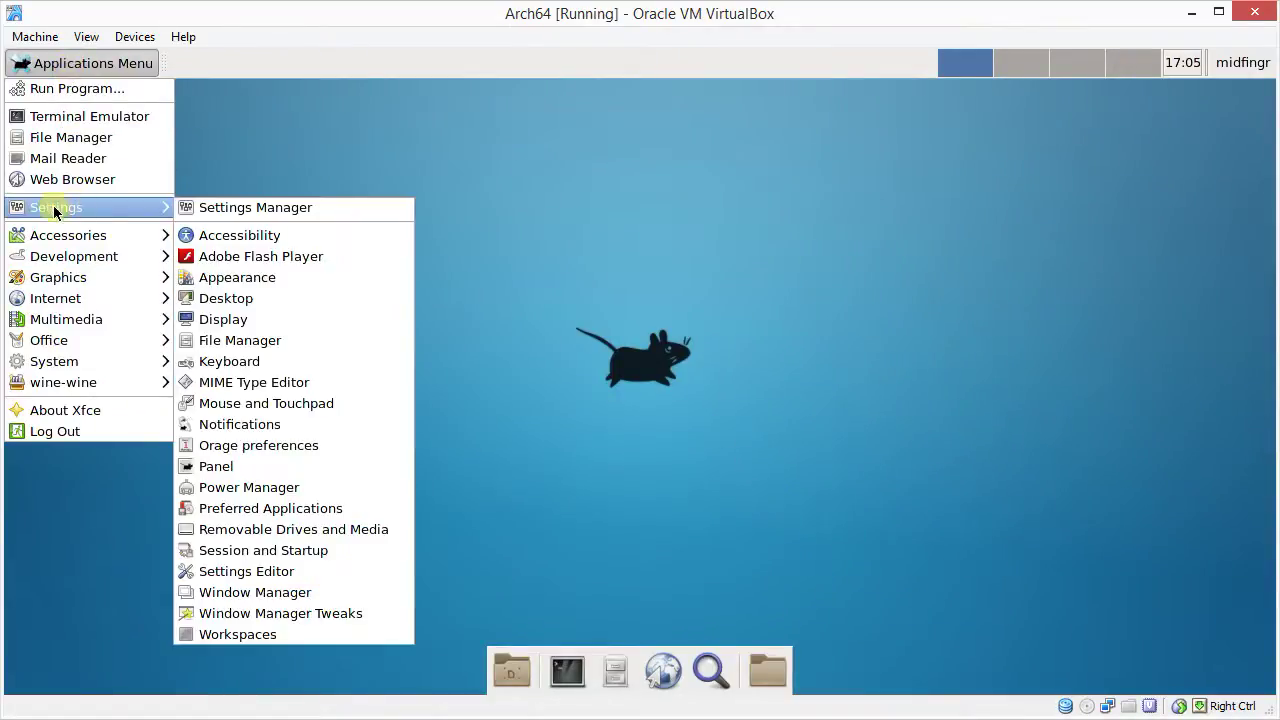
click(267, 211)
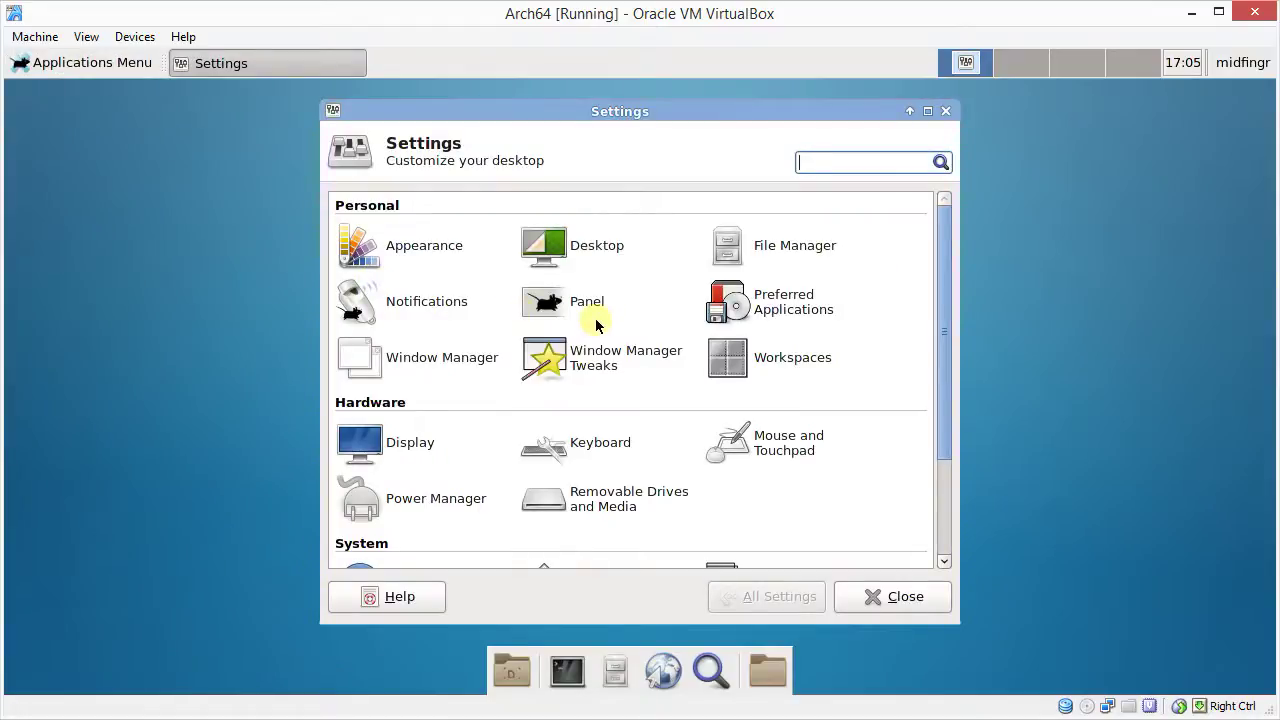
click(587, 305)
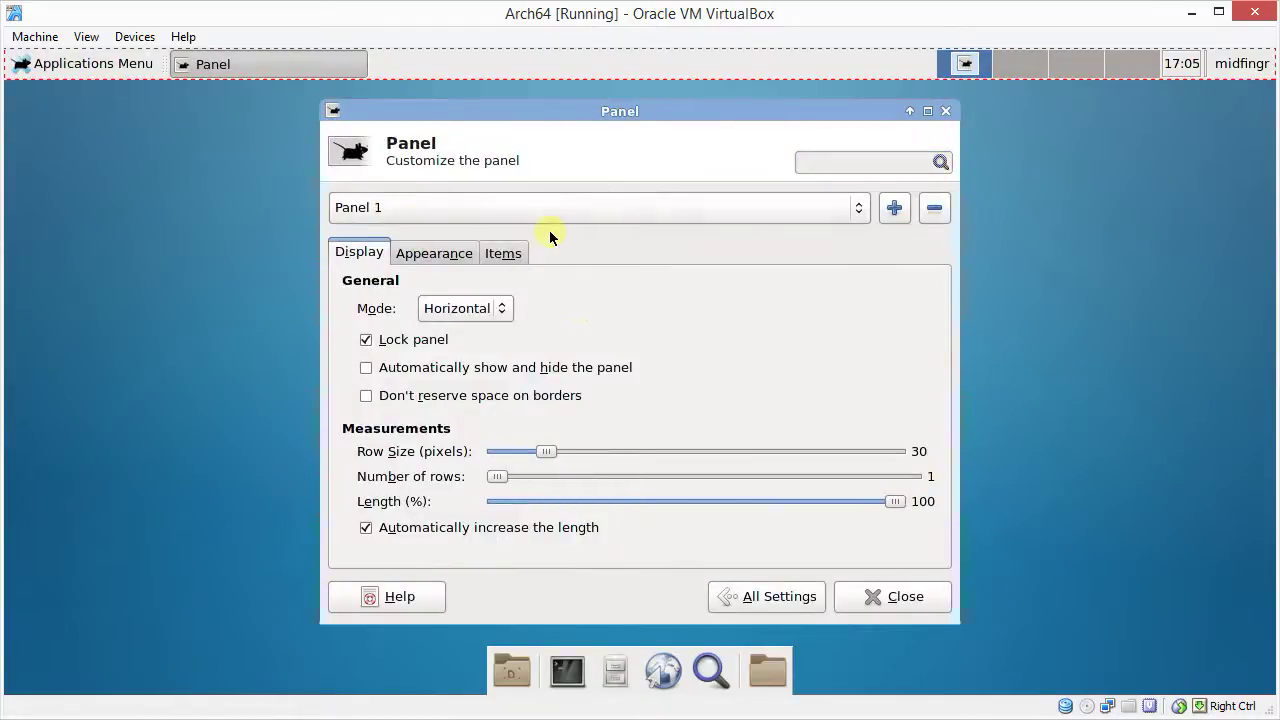
click(432, 256)
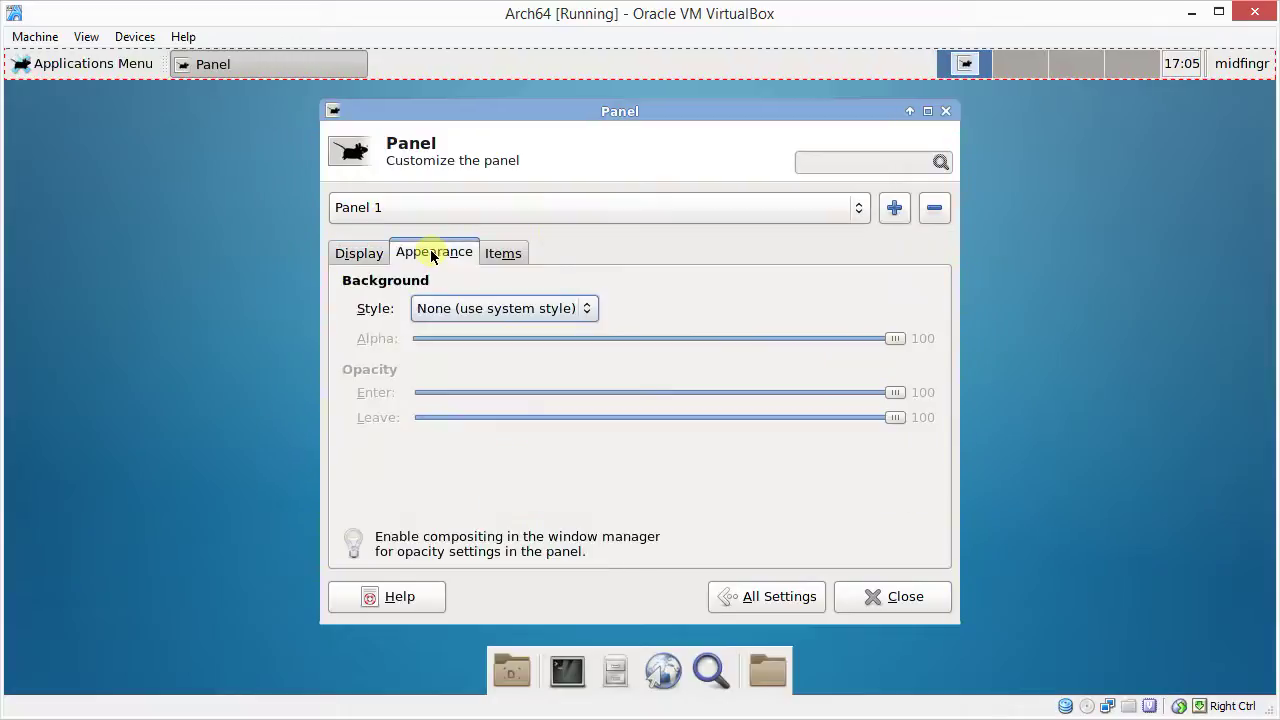
click(488, 253)
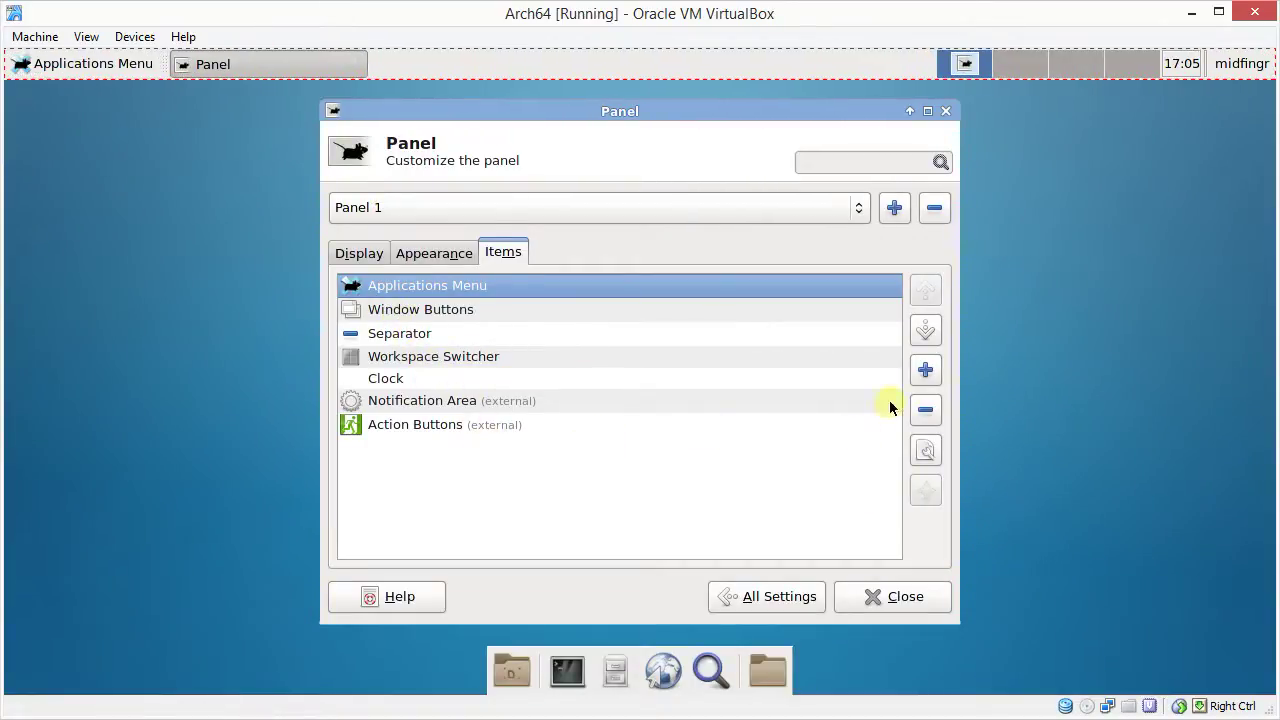
Add the Whisker Menu plugin to Panel 1 and select it in the items list.
click(926, 372)
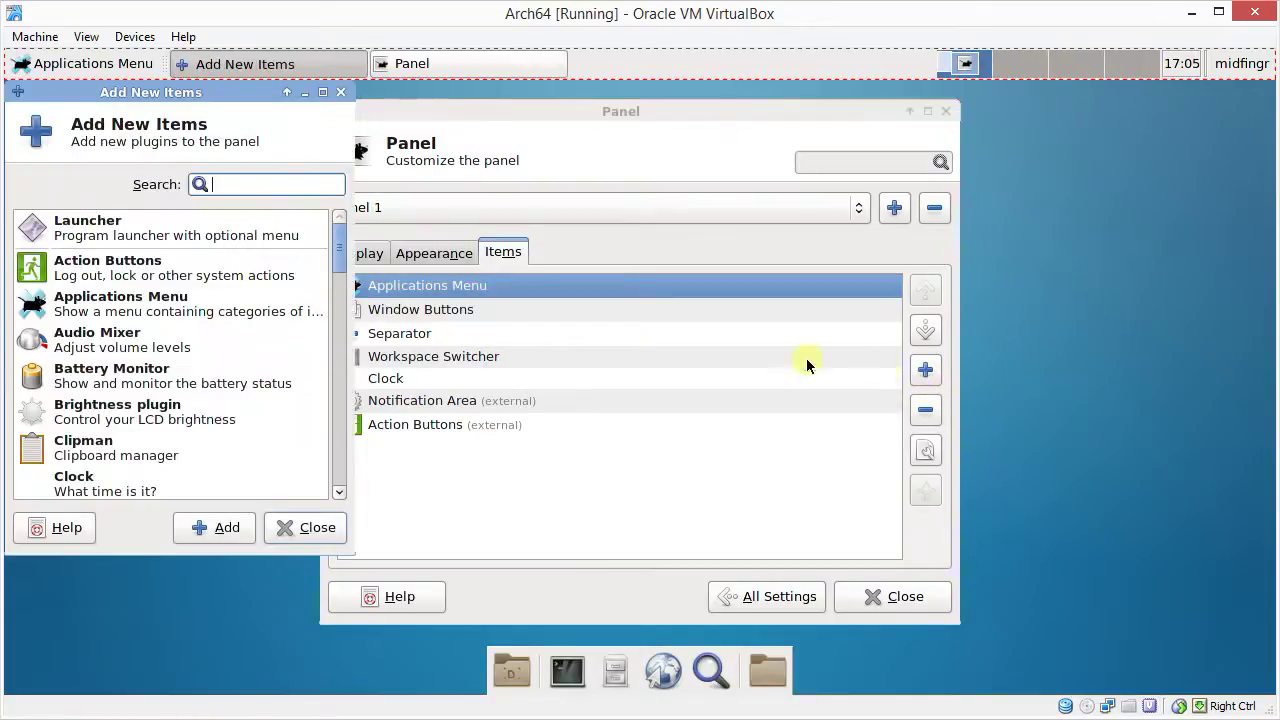
scroll(339, 276, down, 2)
drag(339, 276, 344, 478)
click(110, 408)
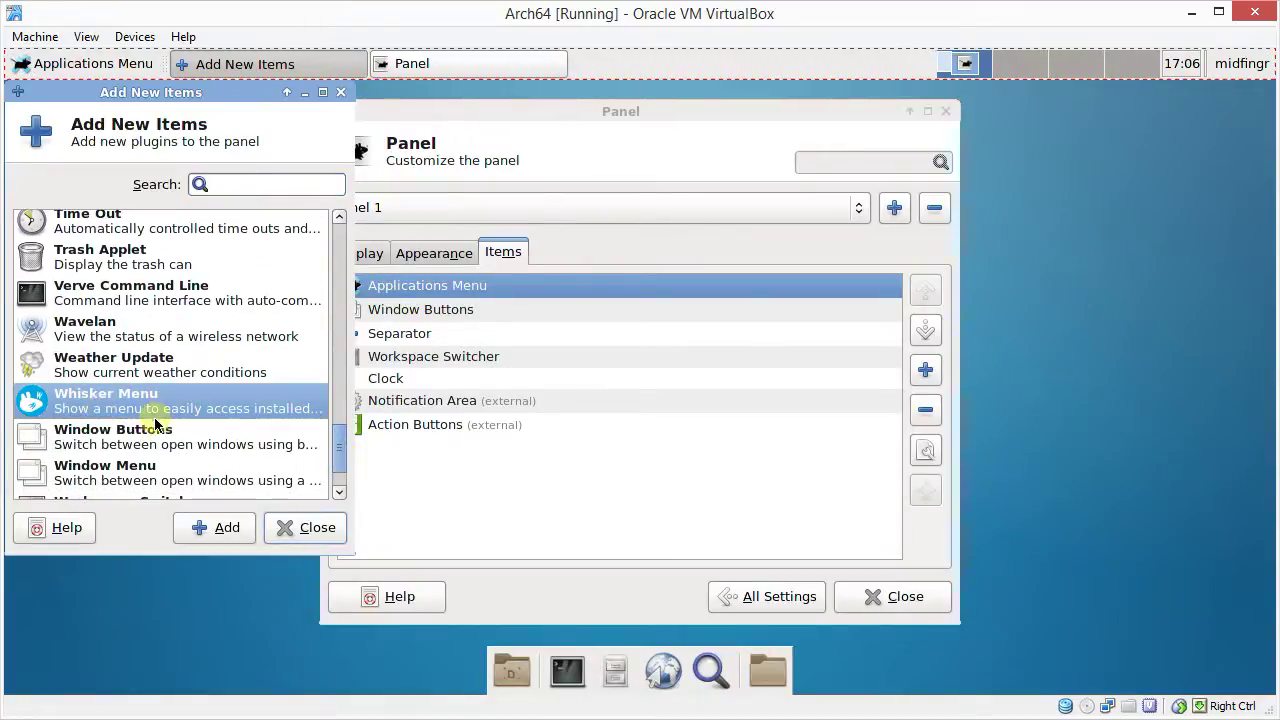
click(200, 528)
click(300, 531)
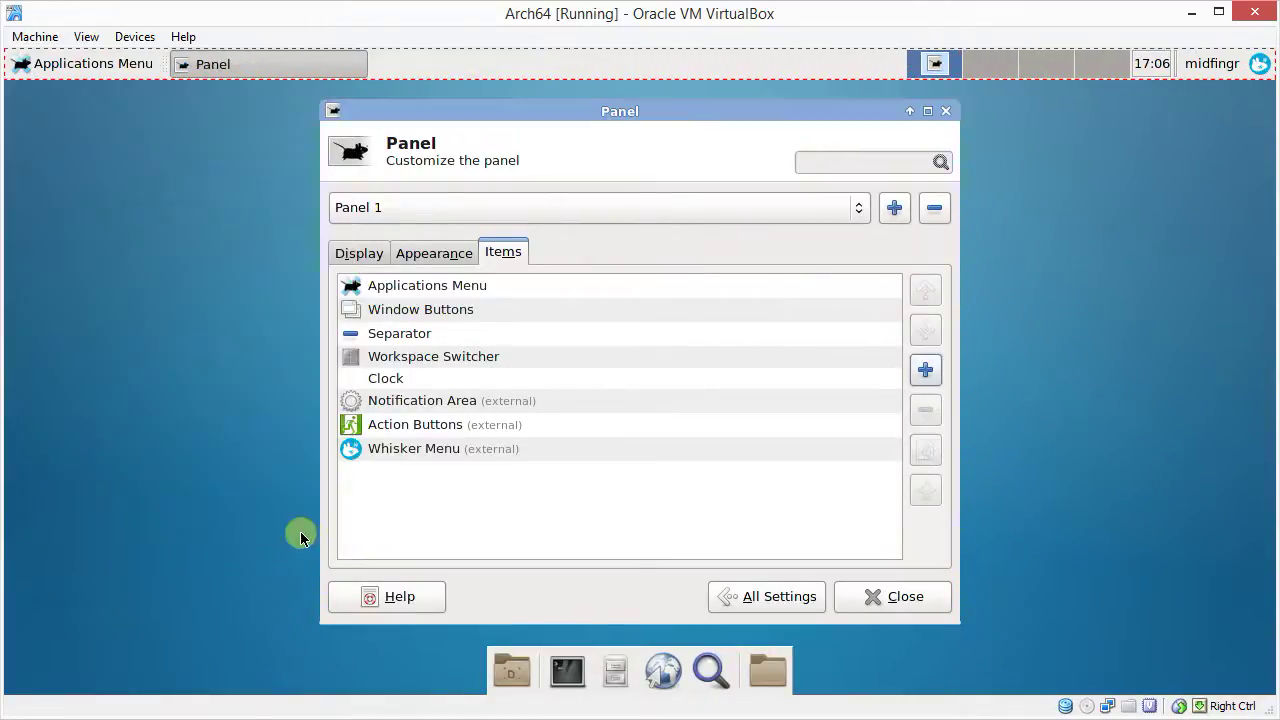
click(472, 452)
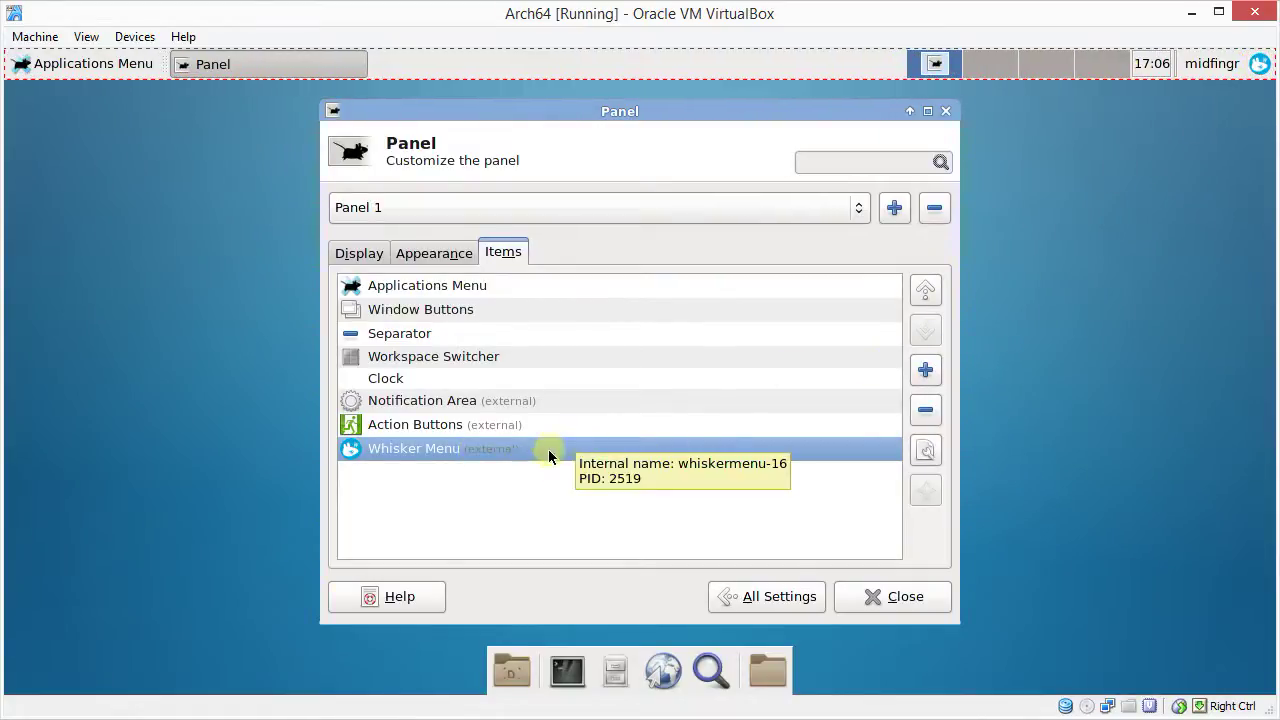
Remove the Applications Menu item from Panel 1.
click(445, 287)
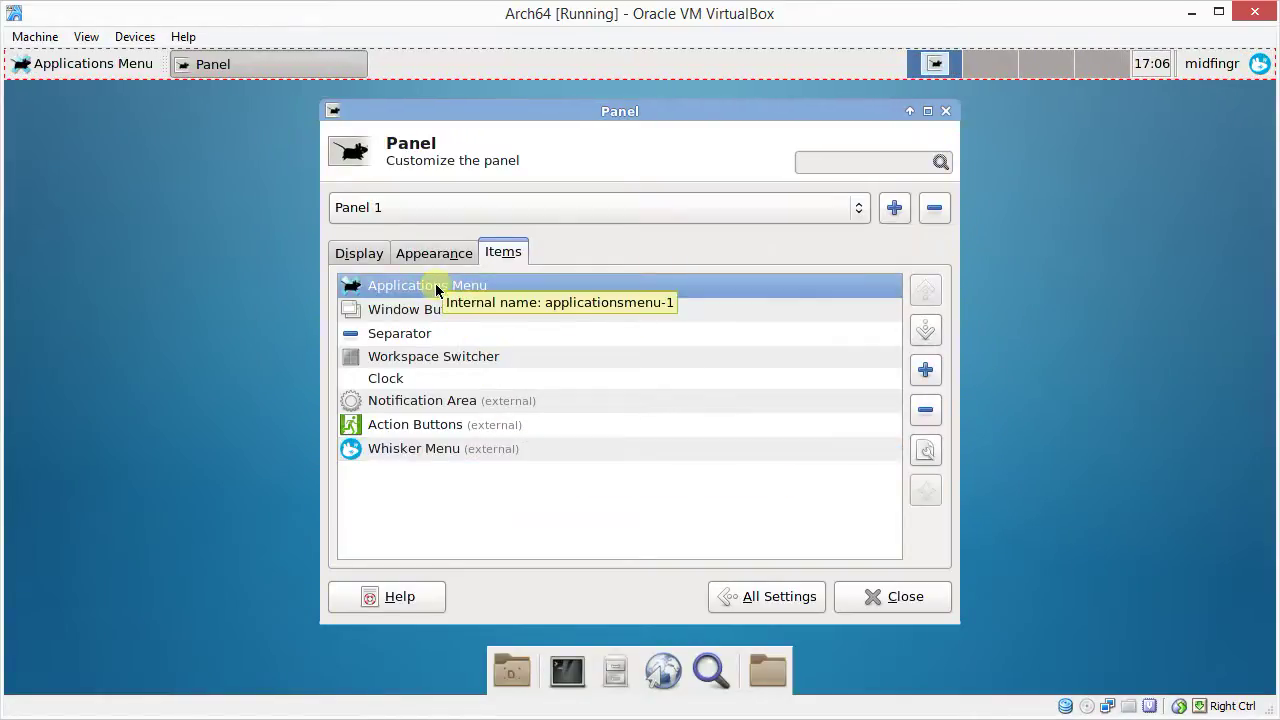
click(925, 410)
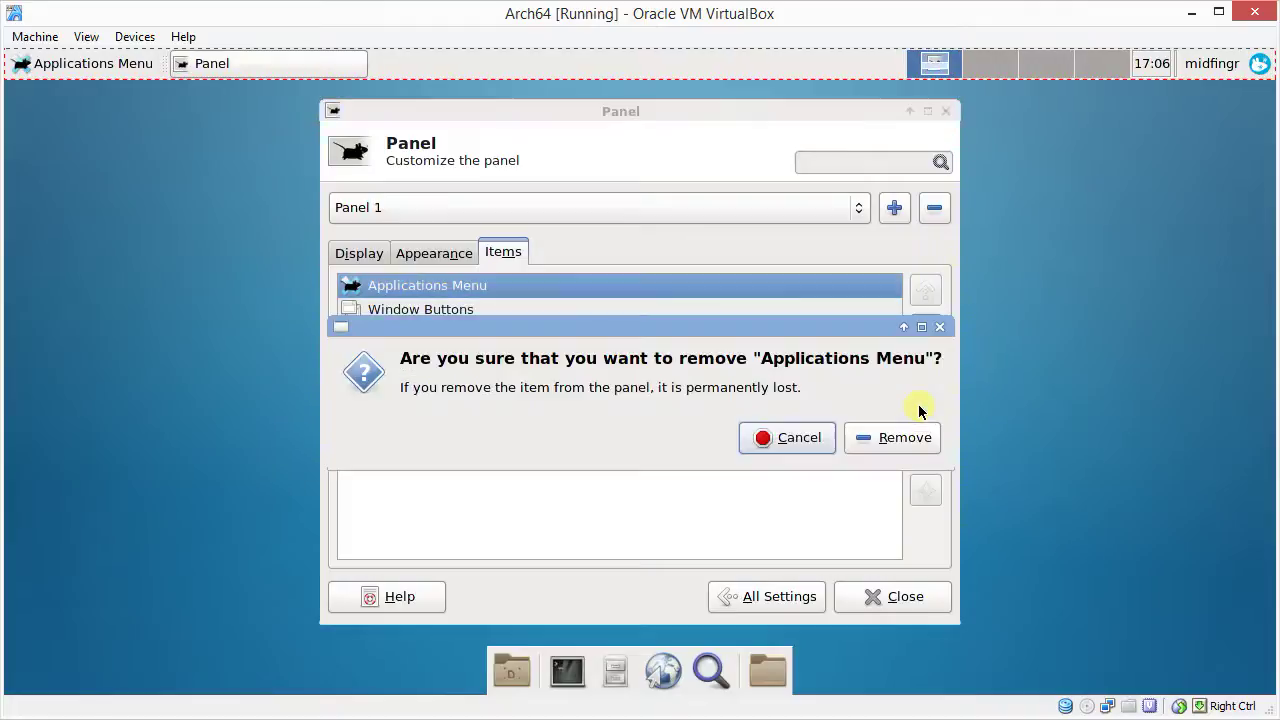
click(866, 357)
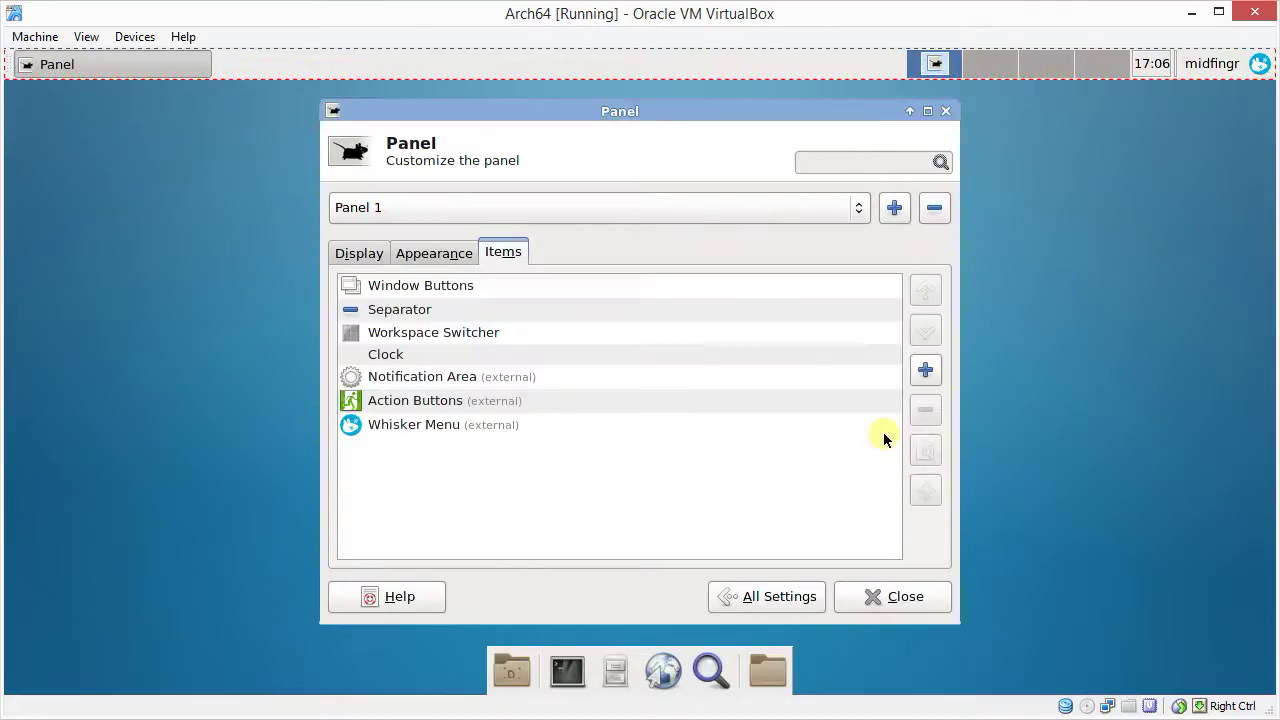
Move Whisker Menu up five places to the top of the items list and close panel preferences.
click(559, 422)
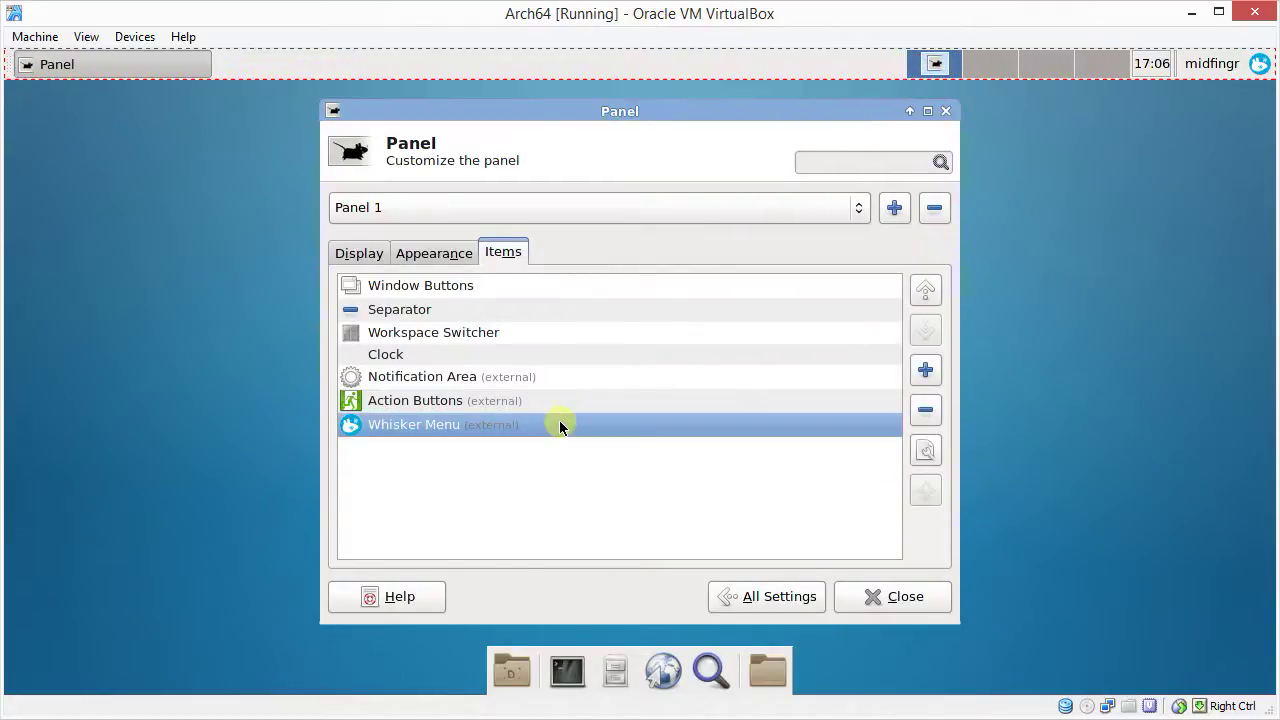
click(925, 290)
click(925, 290)
click(925, 290)
click(925, 290)
click(925, 290)
click(925, 290)
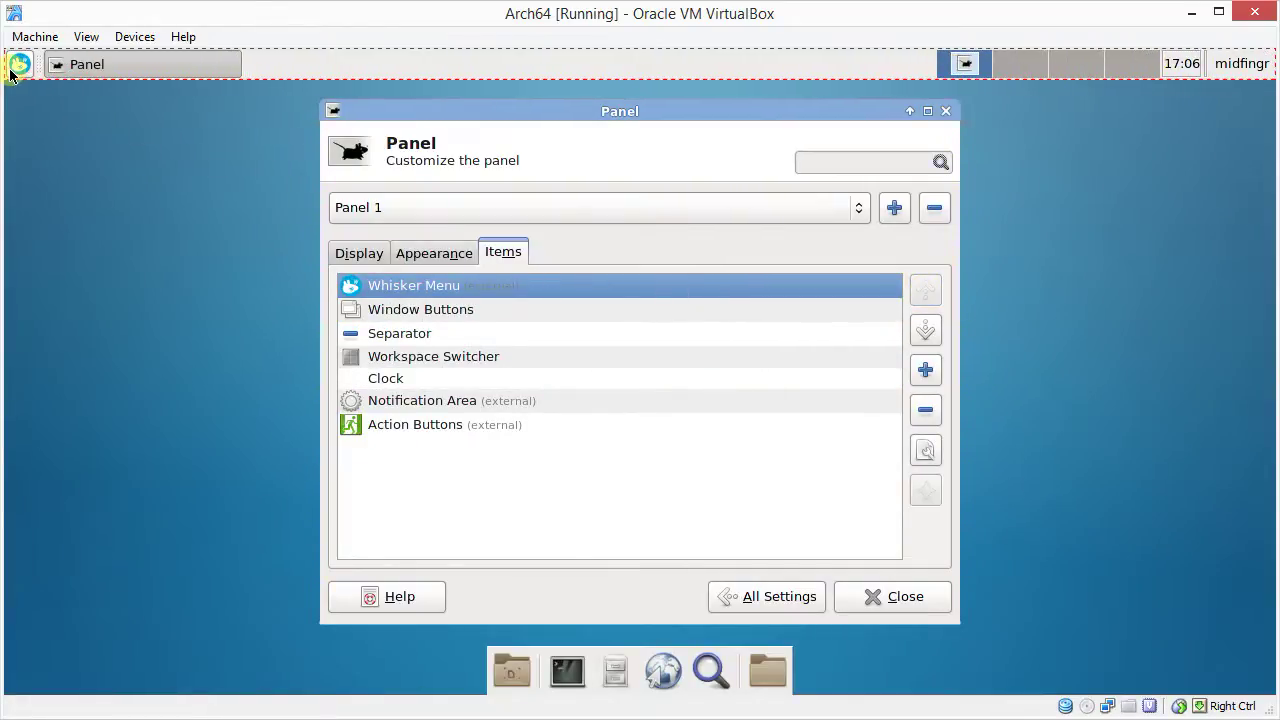
key(Escape)
Open Whisker Menu and remove Mail Reader from its favourites.
click(19, 64)
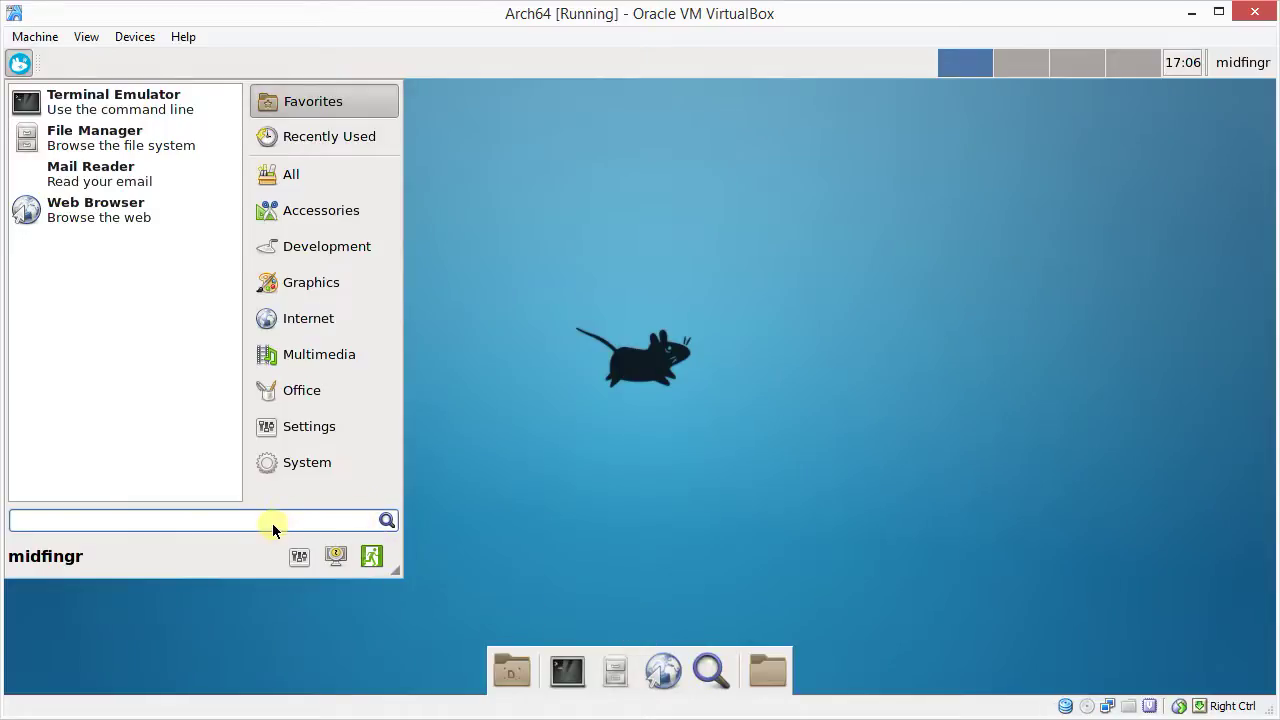
text(fi)
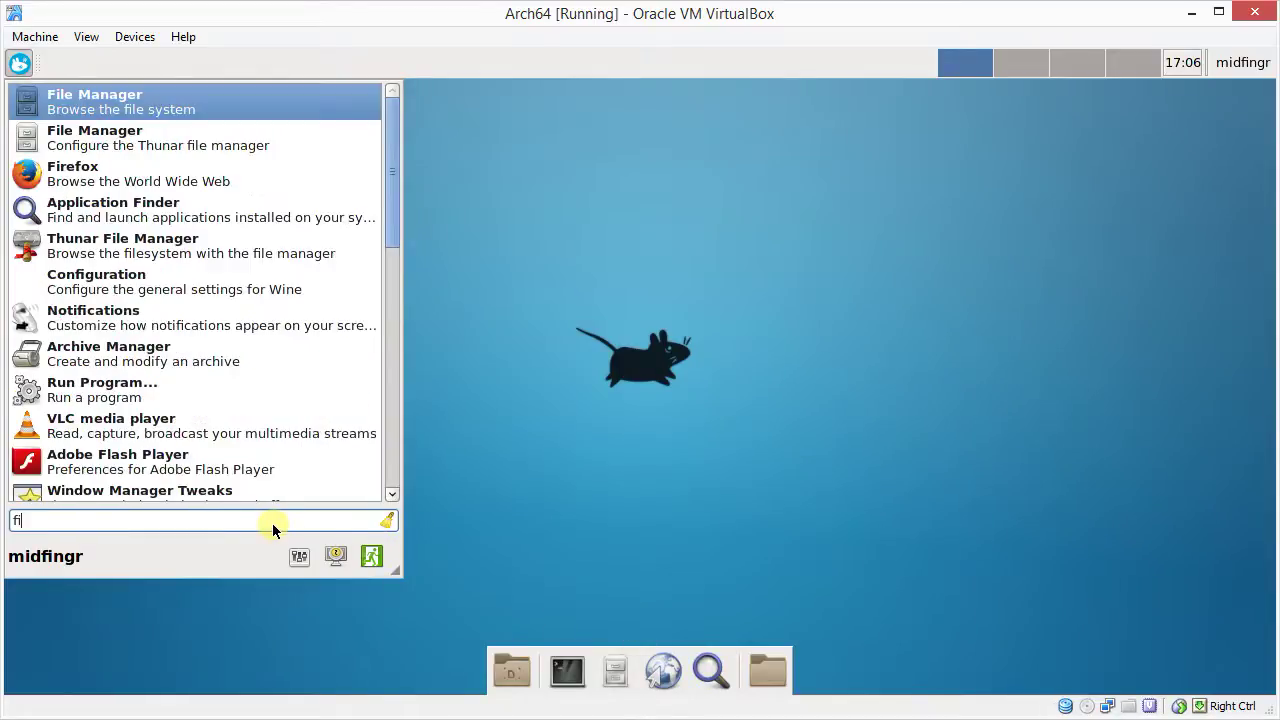
text(r)
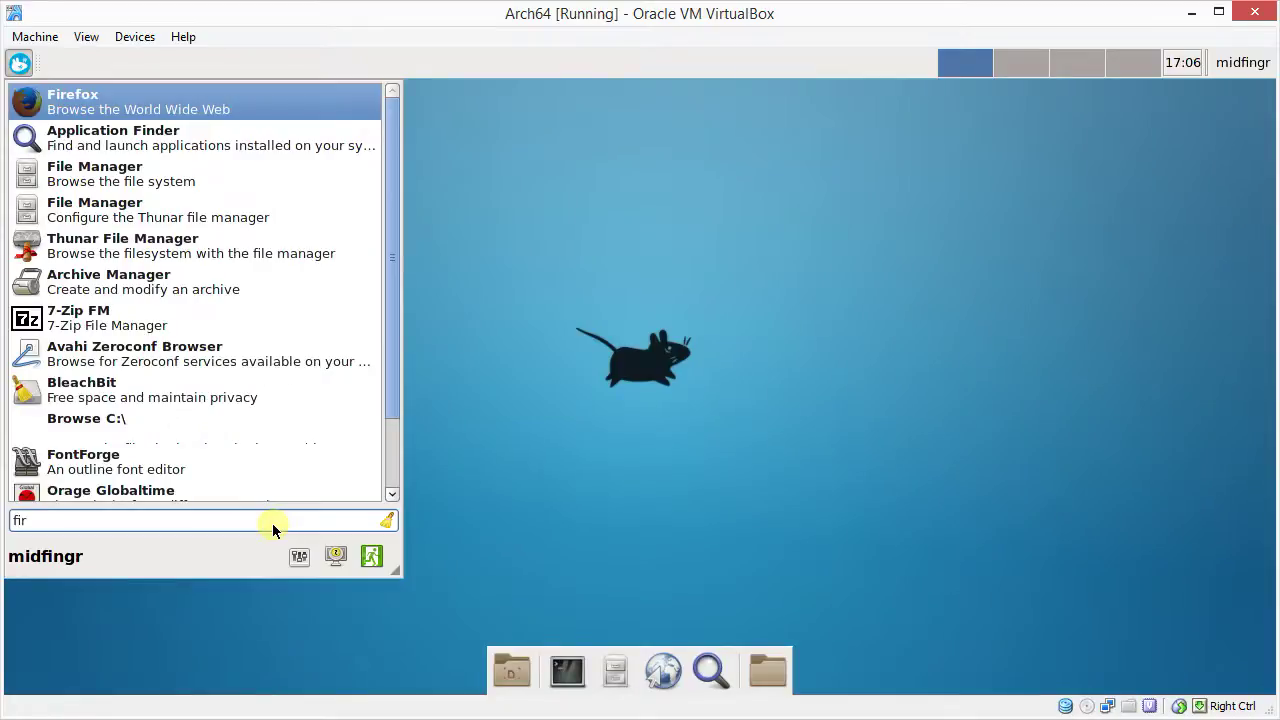
key(BackSpace)
key(BackSpace)
key(BackSpace)
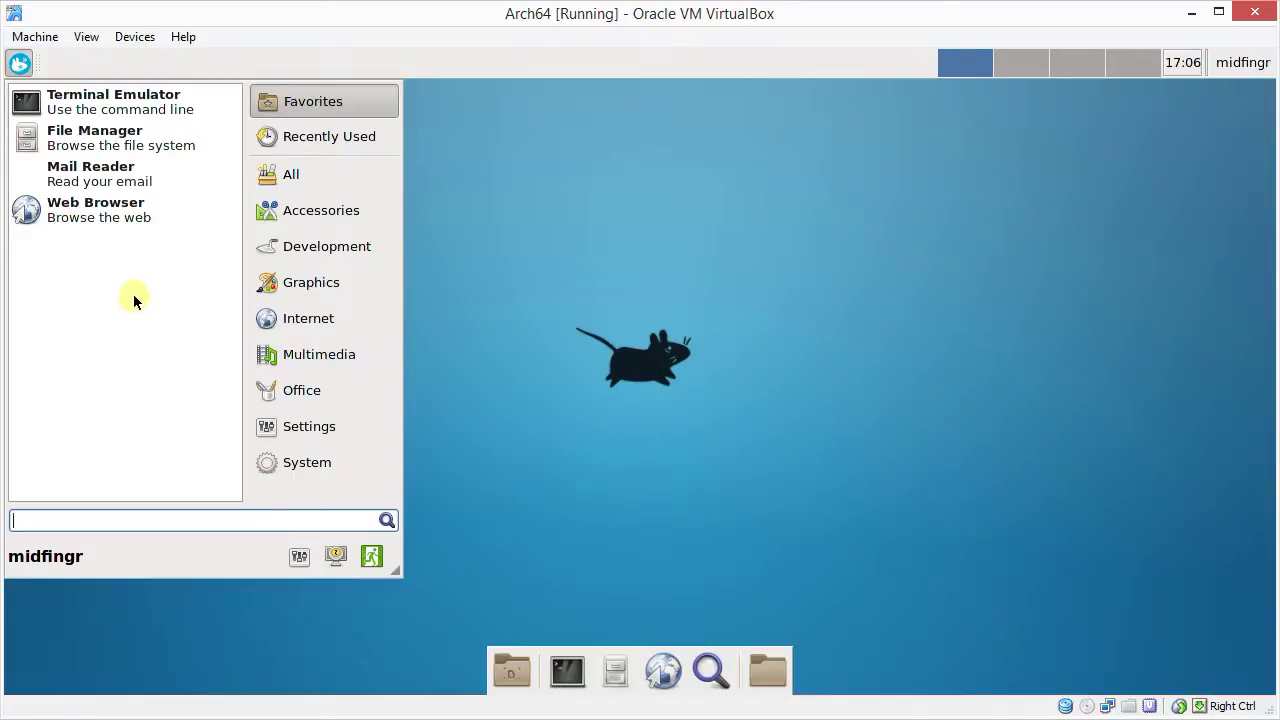
right_click(91, 222)
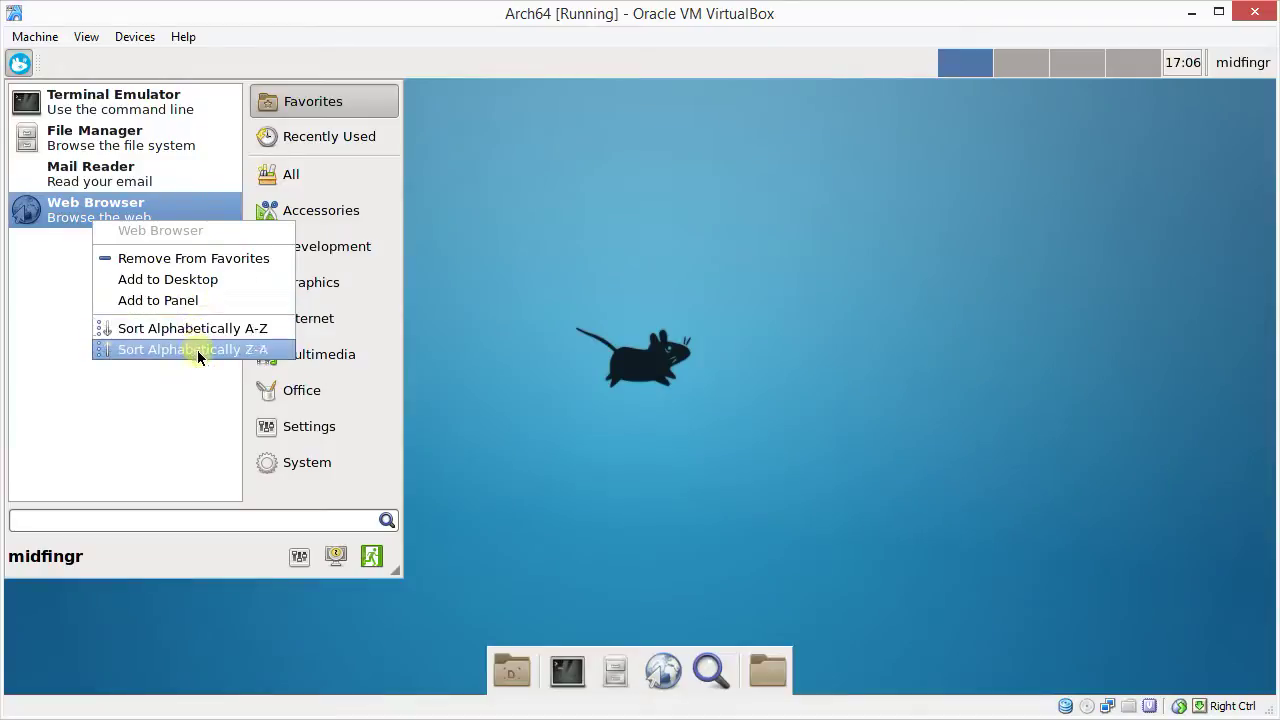
right_click(107, 188)
right_click(100, 180)
click(150, 214)
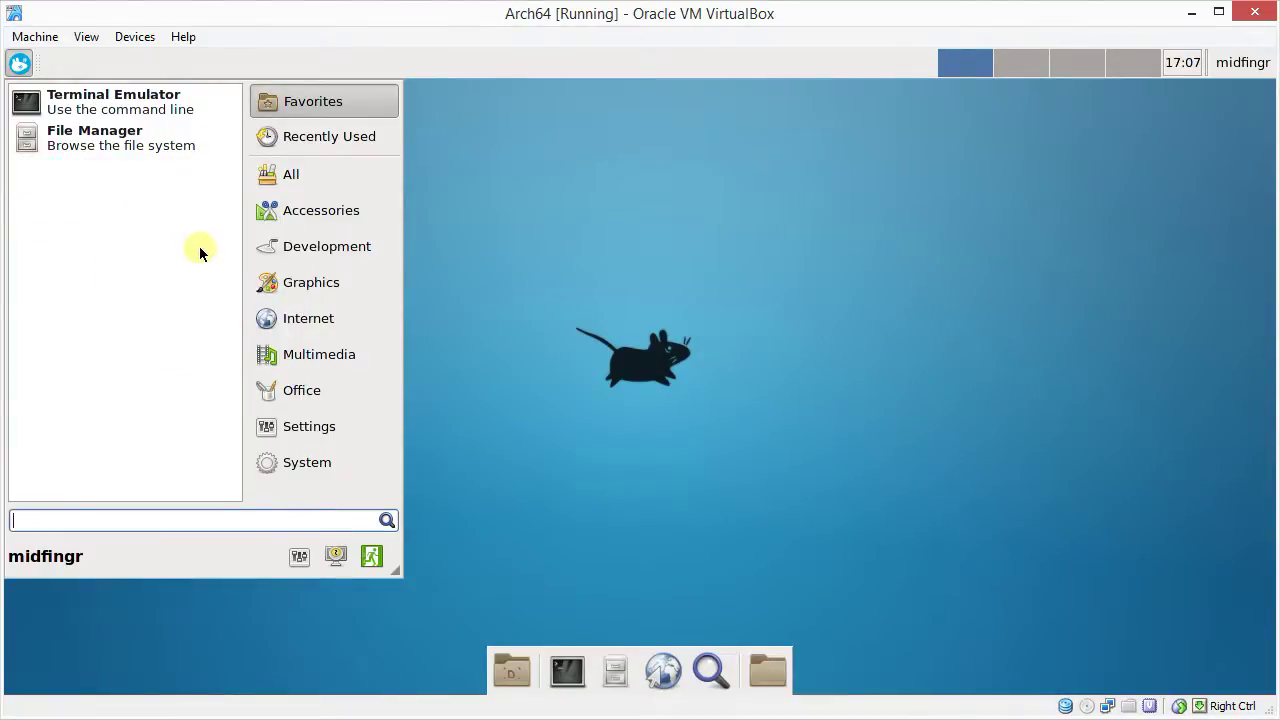
Search 'f' and add Firefox to the favourites, then open and close All Settings.
text(f)
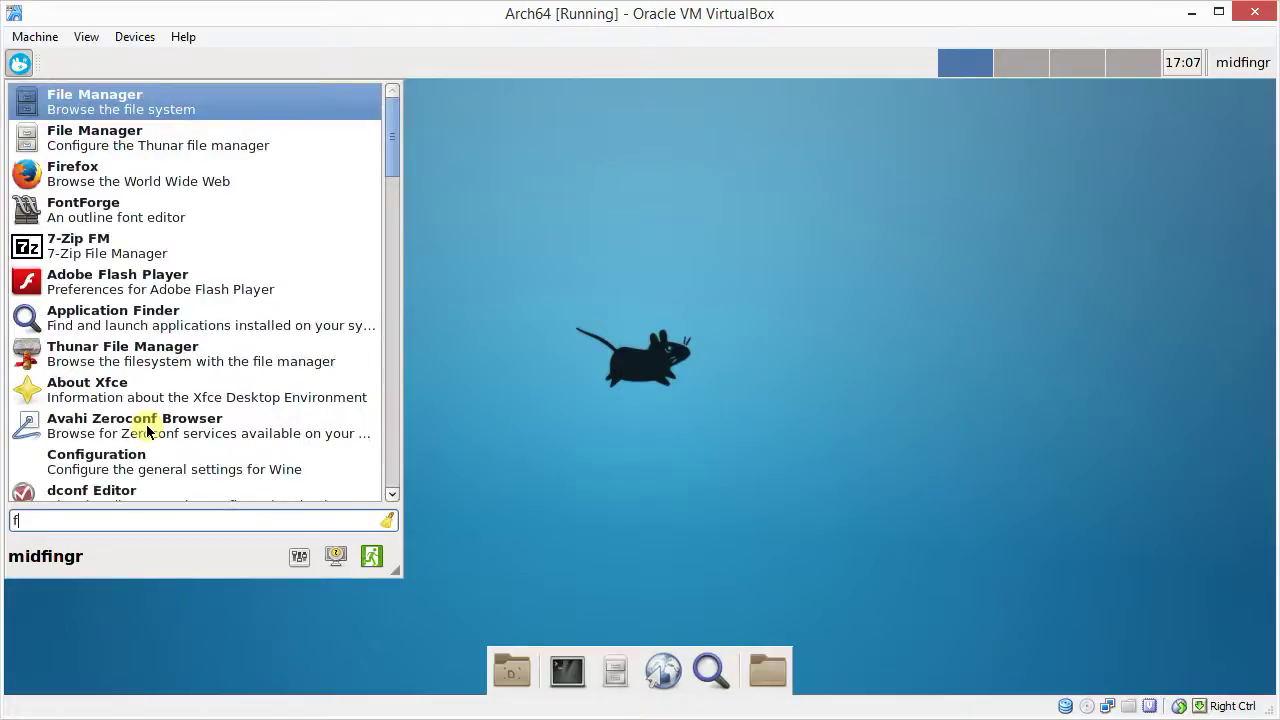
right_click(93, 170)
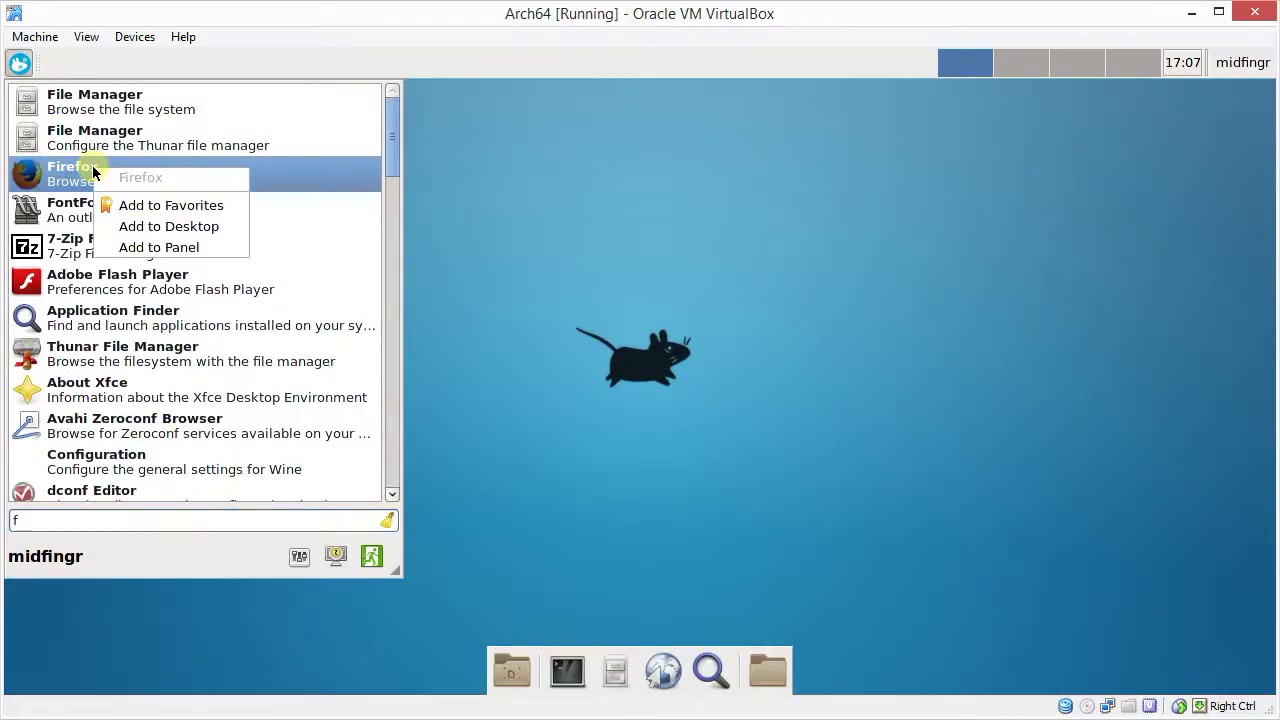
click(133, 207)
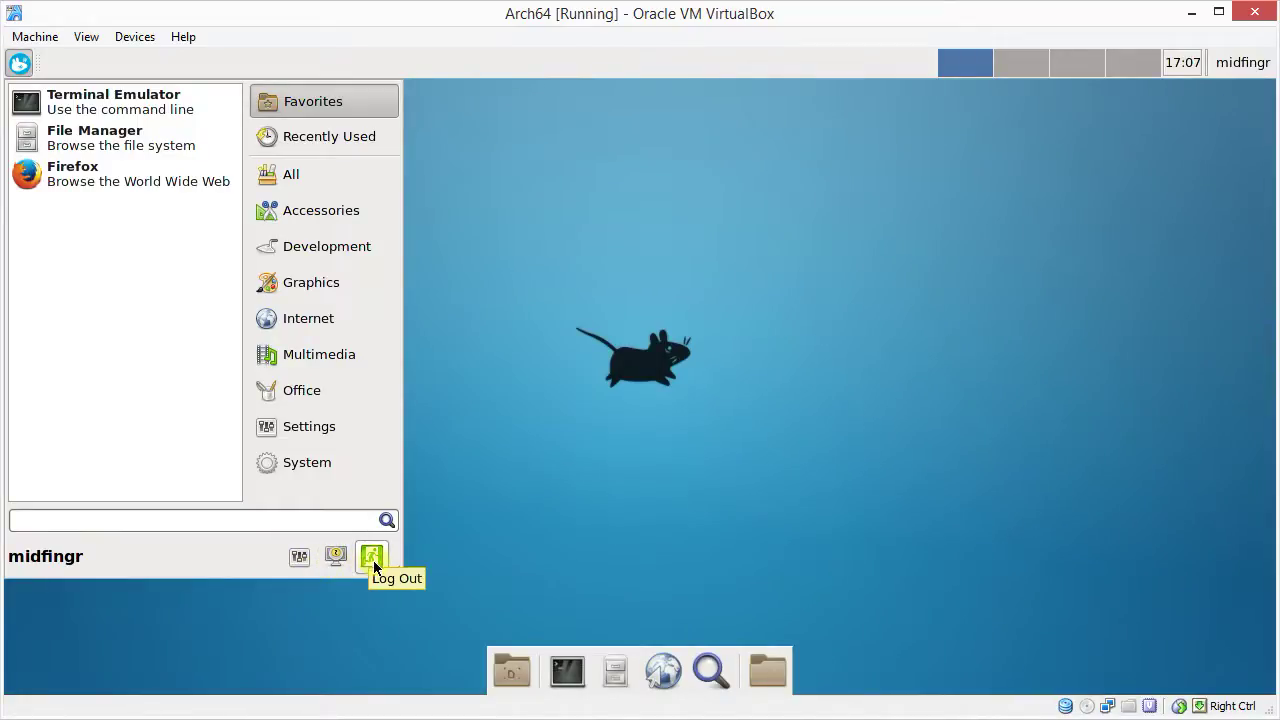
click(308, 560)
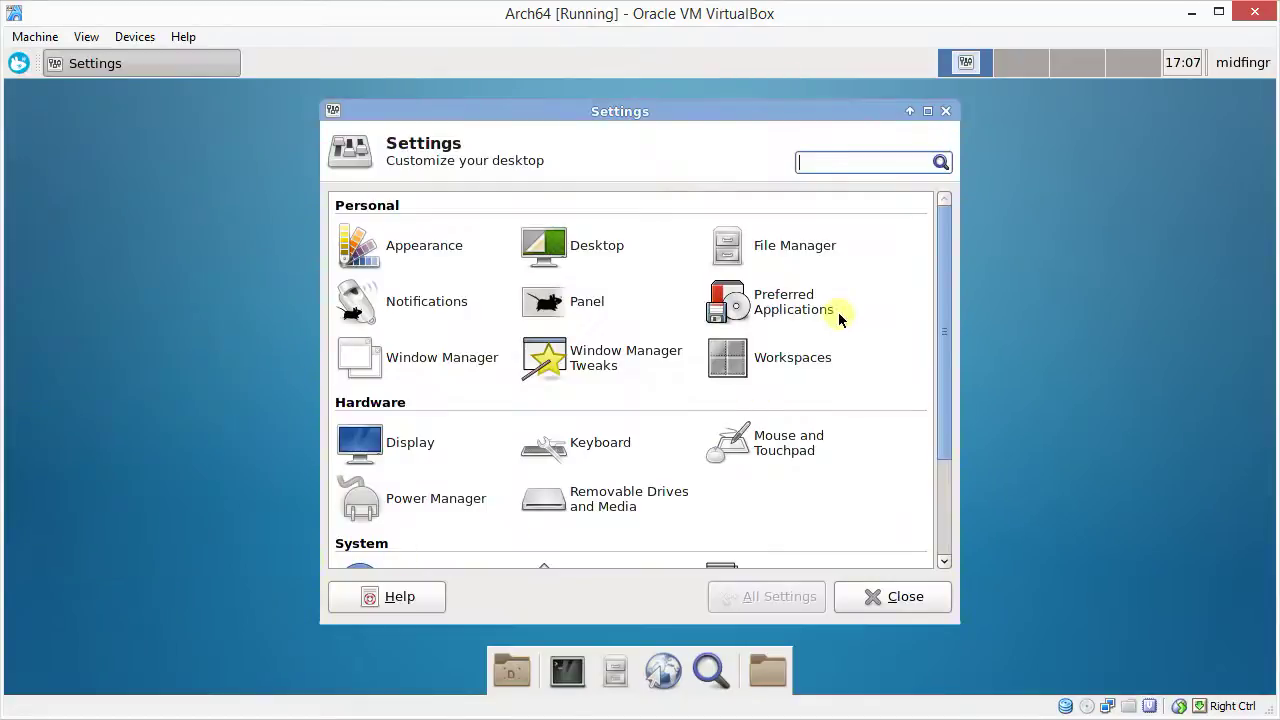
click(873, 598)
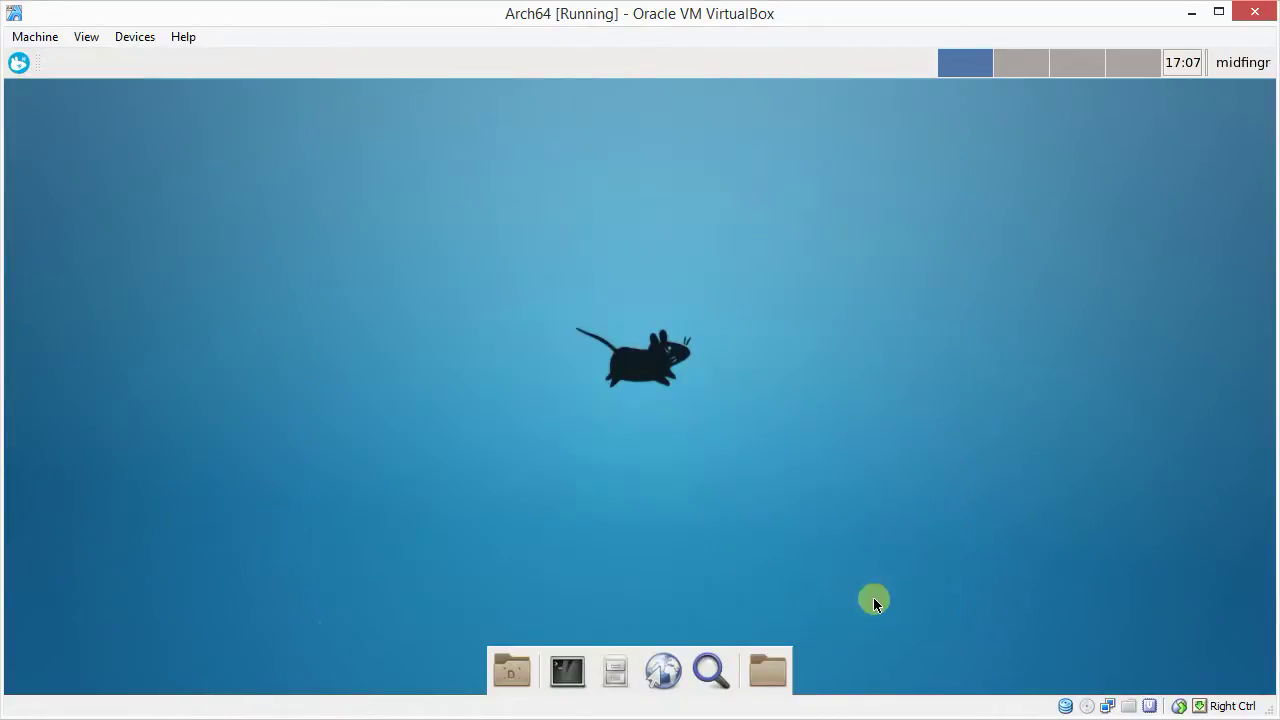
In the Whisker Menu properties' Panel Button settings, set Display to Icon only.
right_click(18, 62)
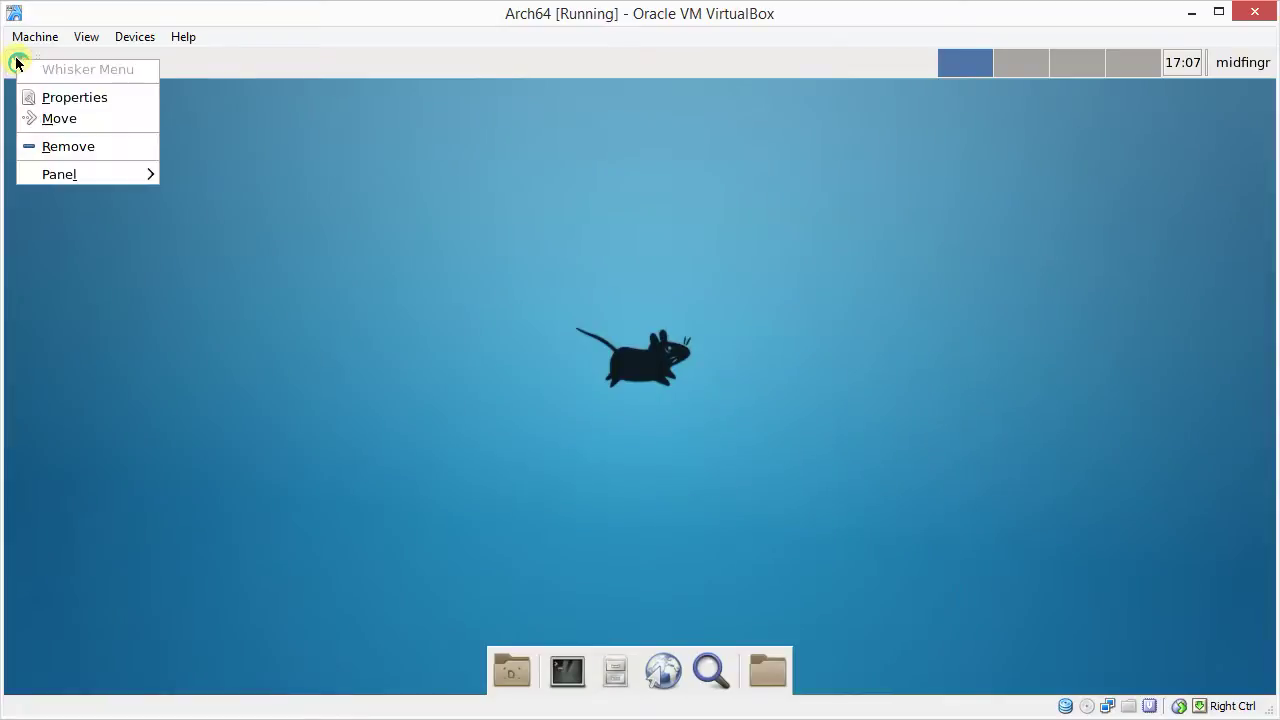
click(58, 97)
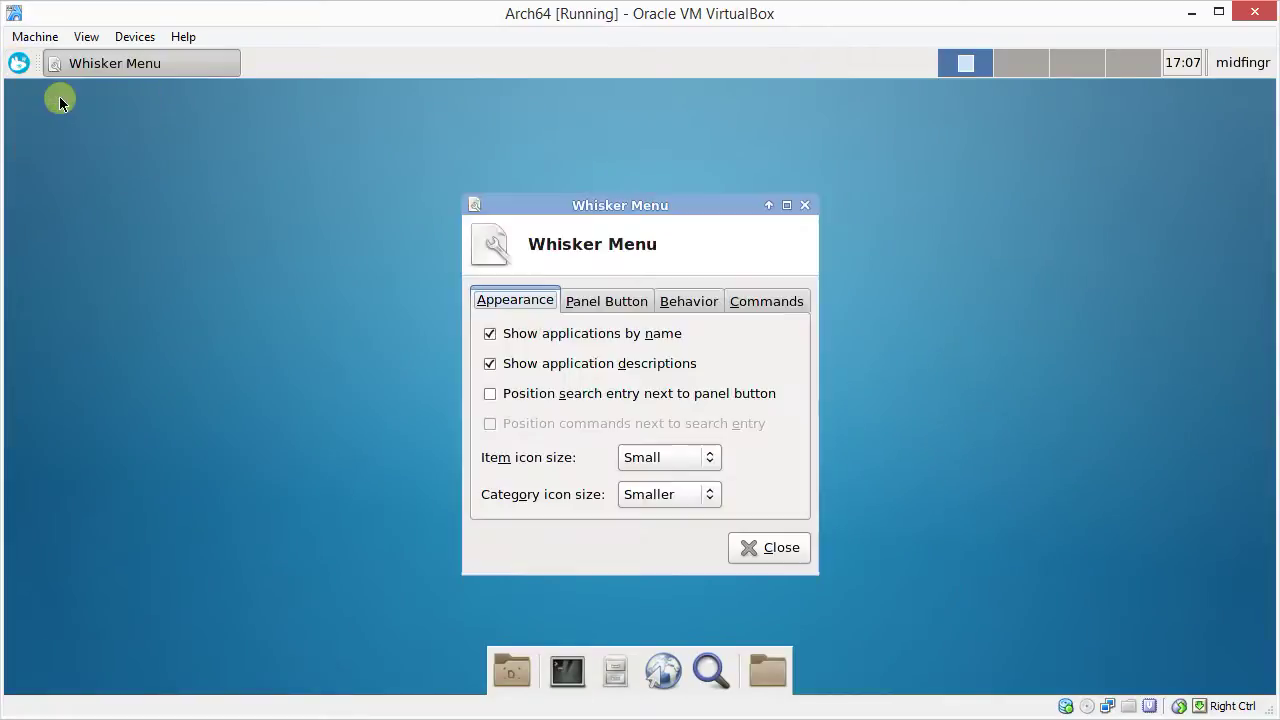
drag(603, 205, 509, 176)
click(508, 273)
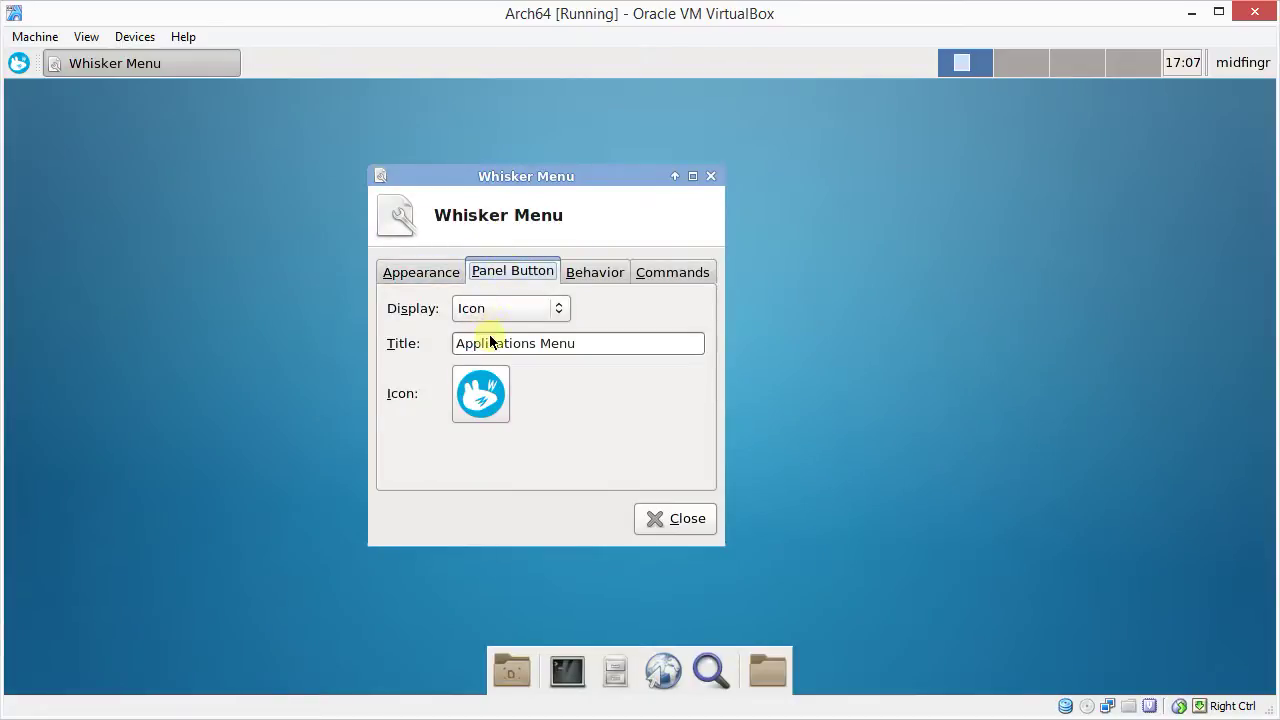
click(487, 311)
click(485, 330)
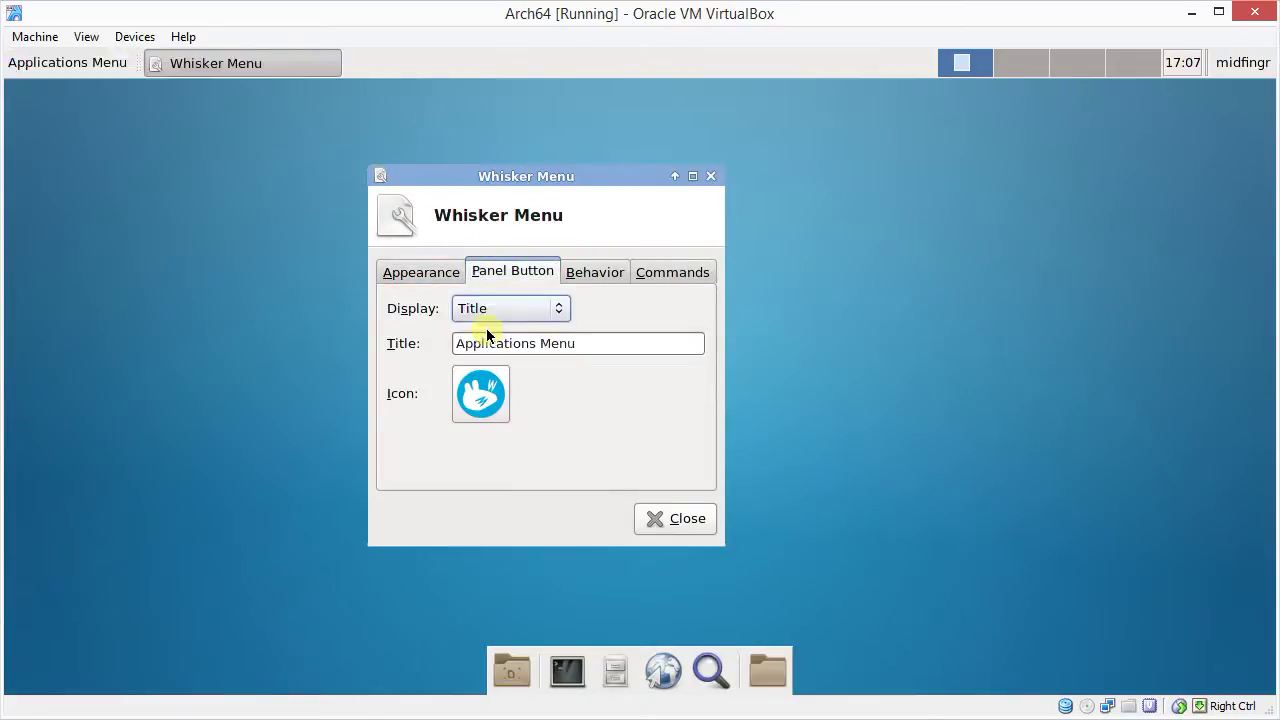
click(494, 309)
click(506, 341)
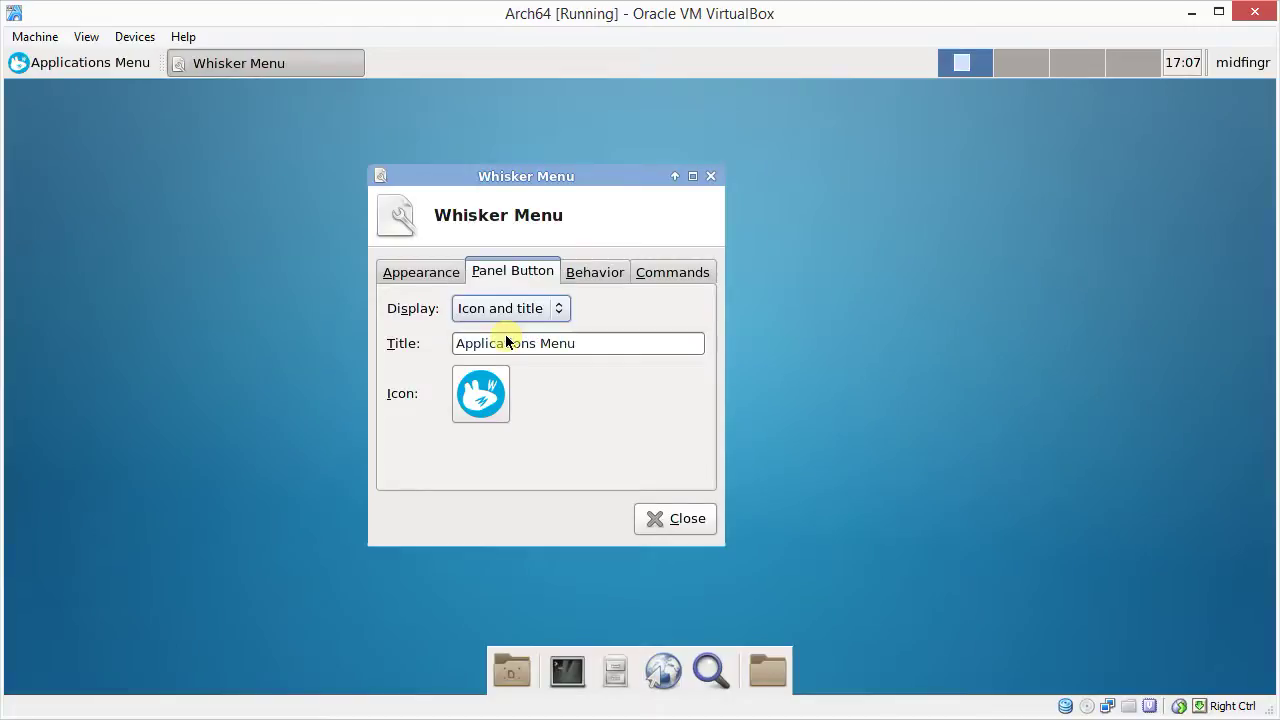
click(505, 312)
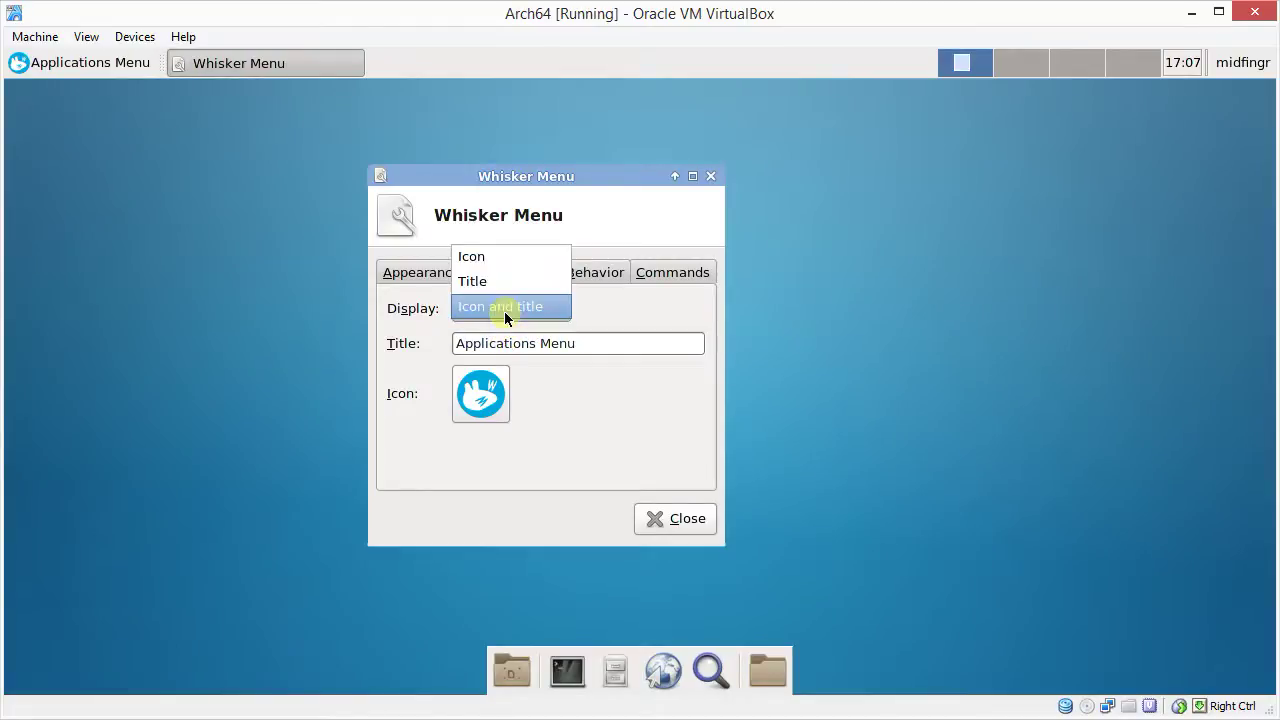
click(482, 256)
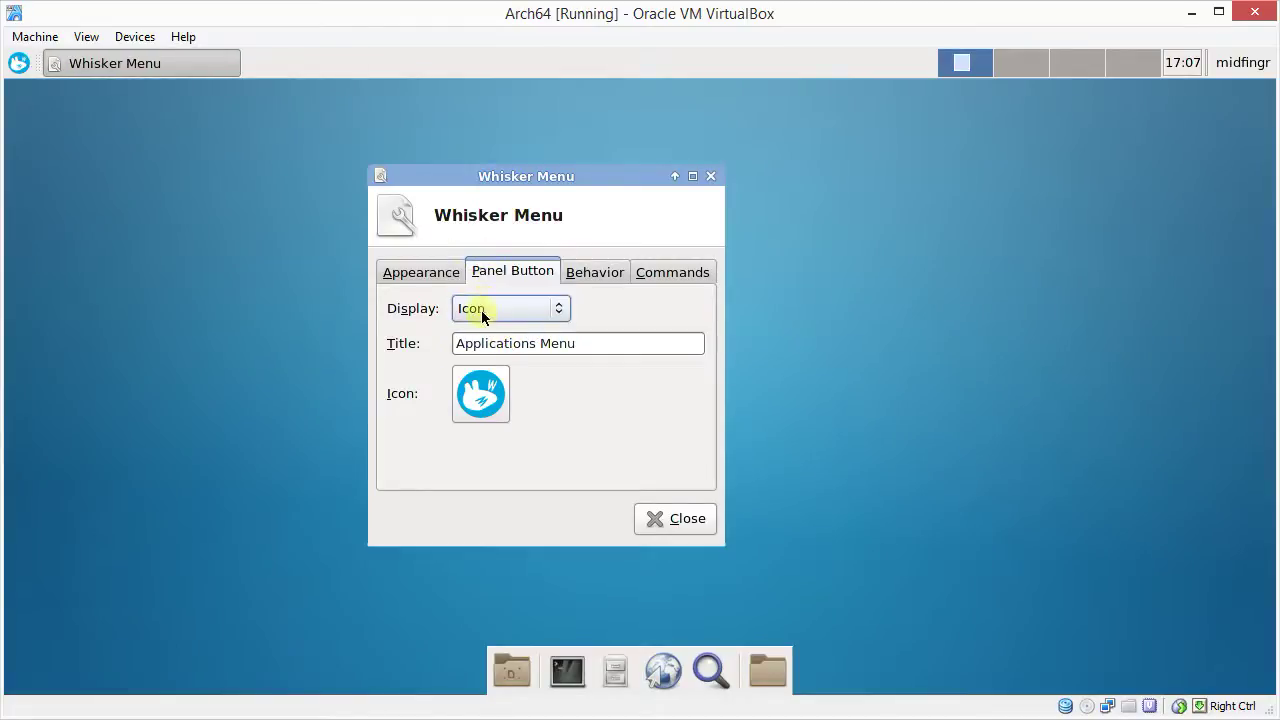
Set the button icon to the image file Pictures/arch-linux-logo.png.
click(481, 400)
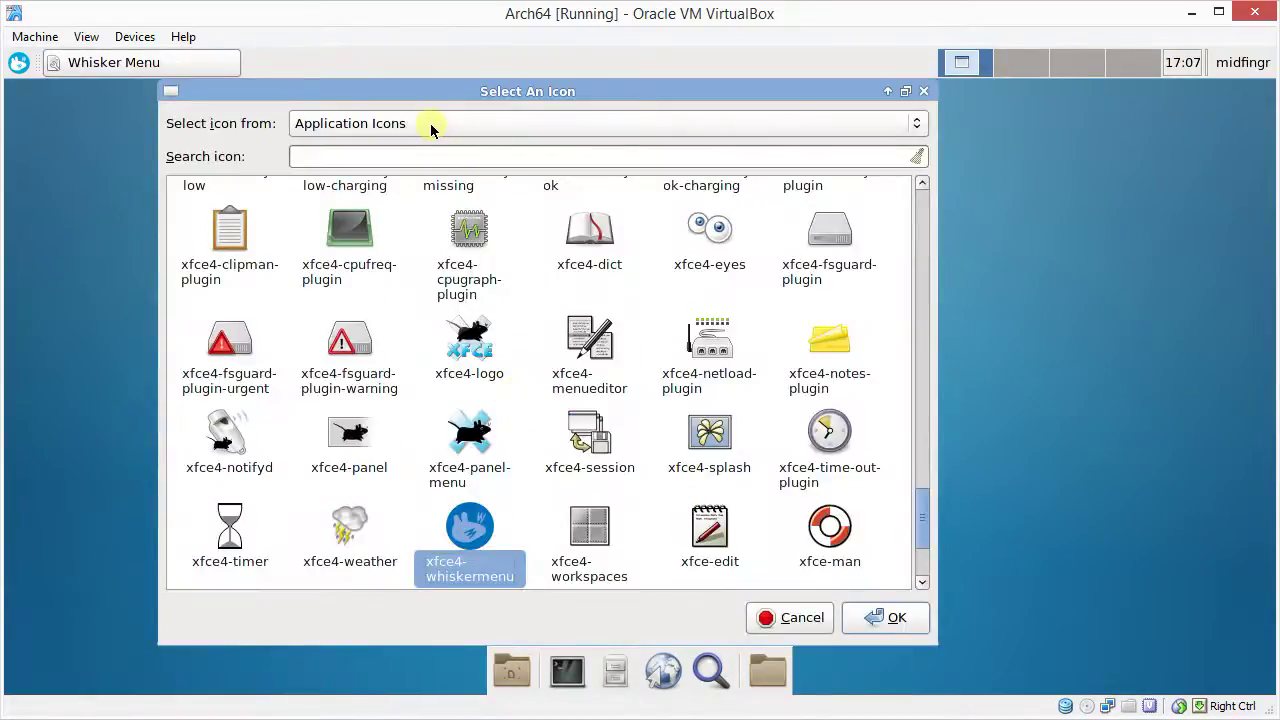
click(433, 126)
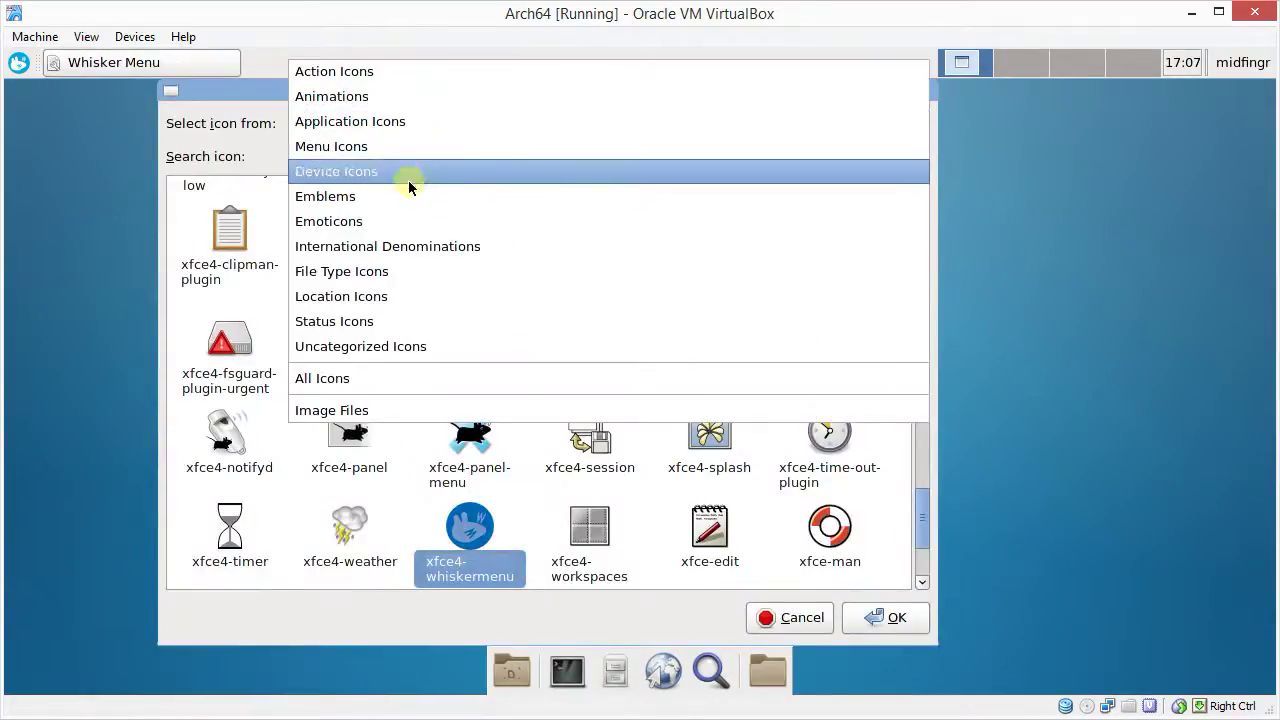
click(327, 413)
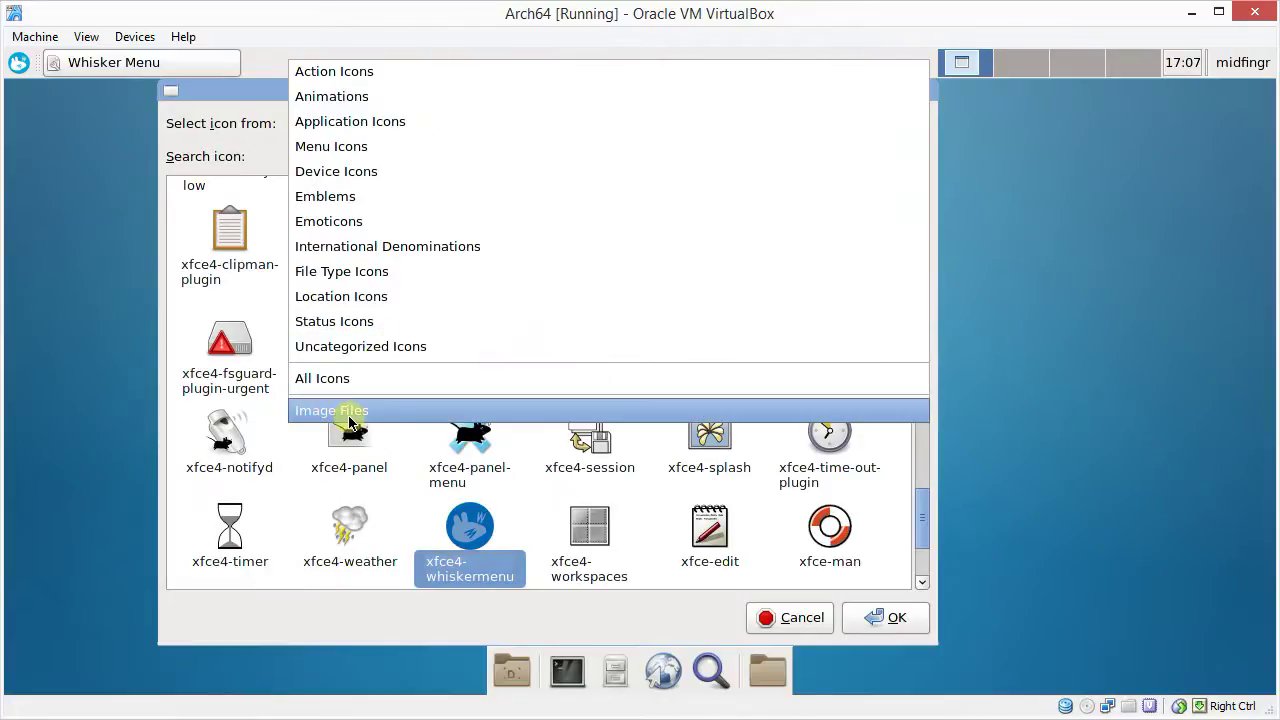
click(327, 413)
click(218, 276)
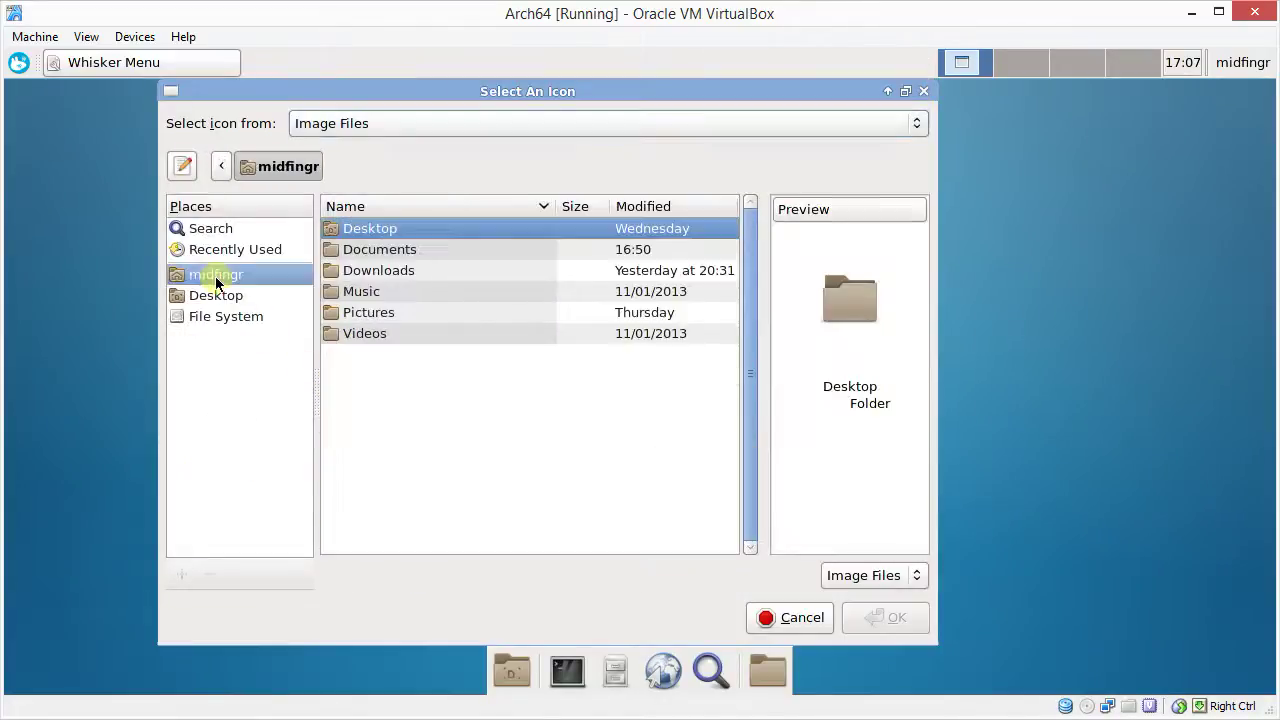
double_click(372, 312)
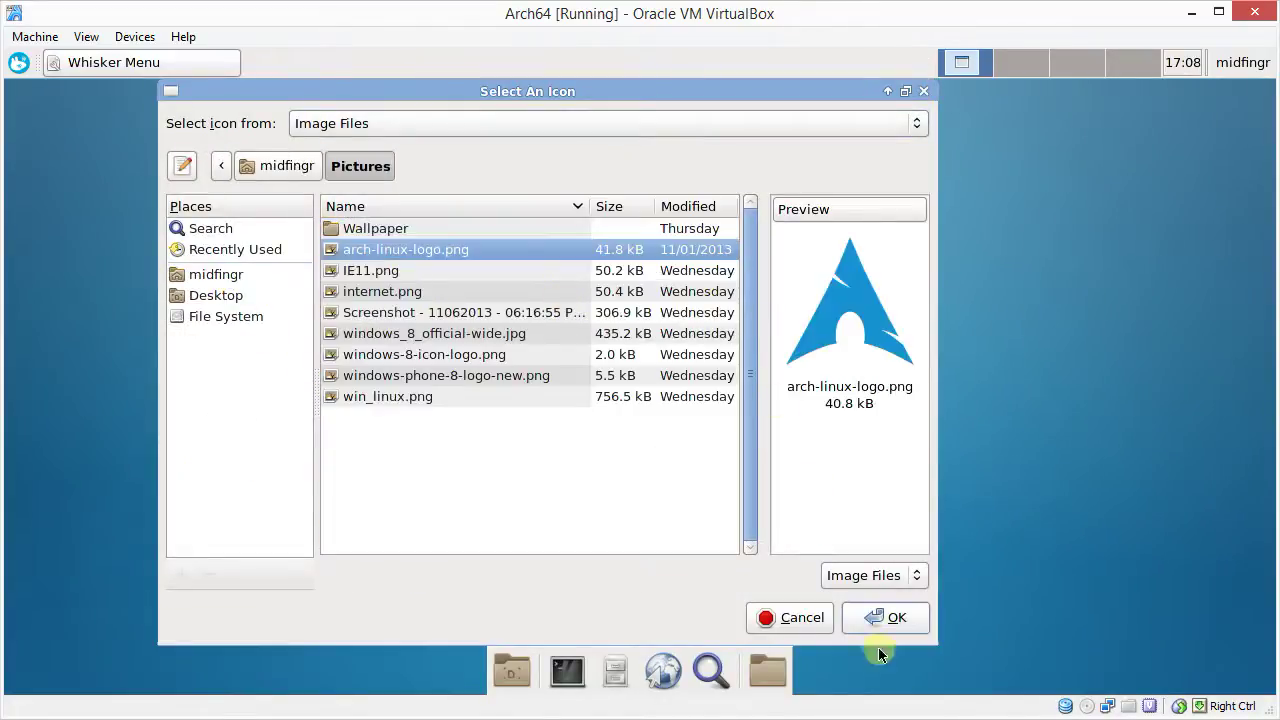
click(871, 616)
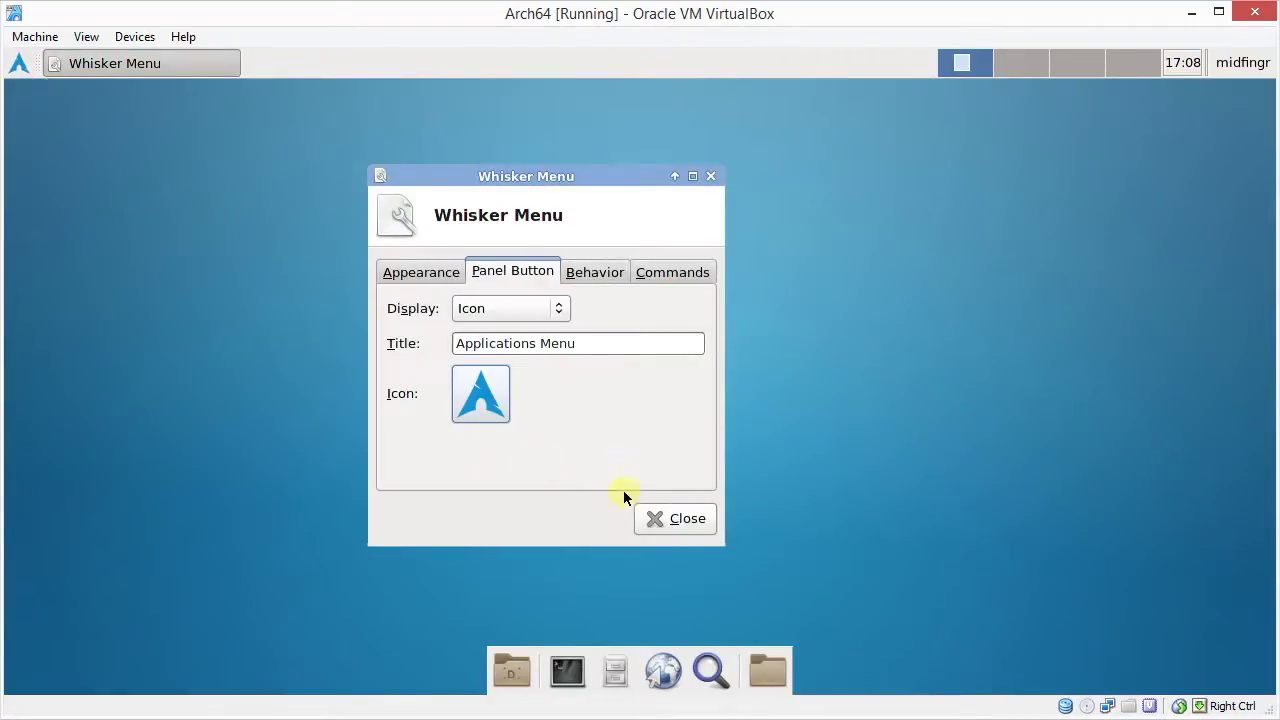
Close the Whisker properties, then open Pictures in a file manager with hidden files hidden.
click(668, 510)
click(615, 670)
key(ctrl+h)
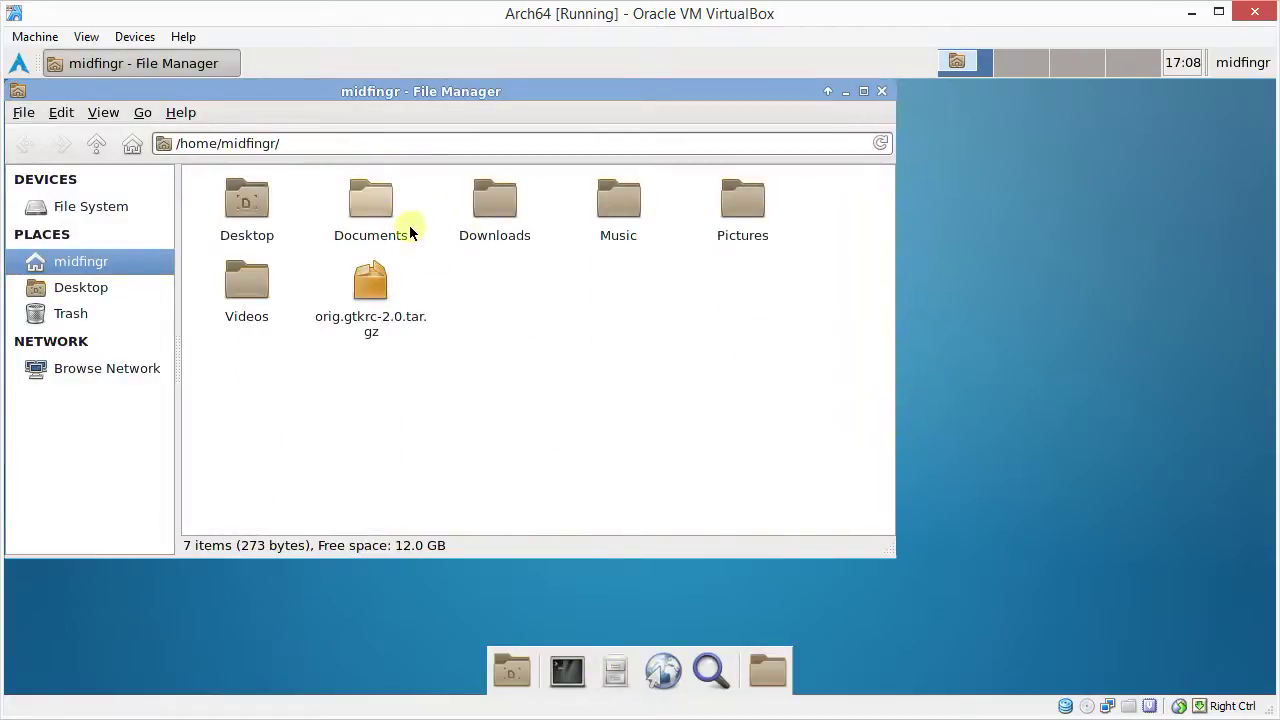
click(727, 214)
double_click(727, 209)
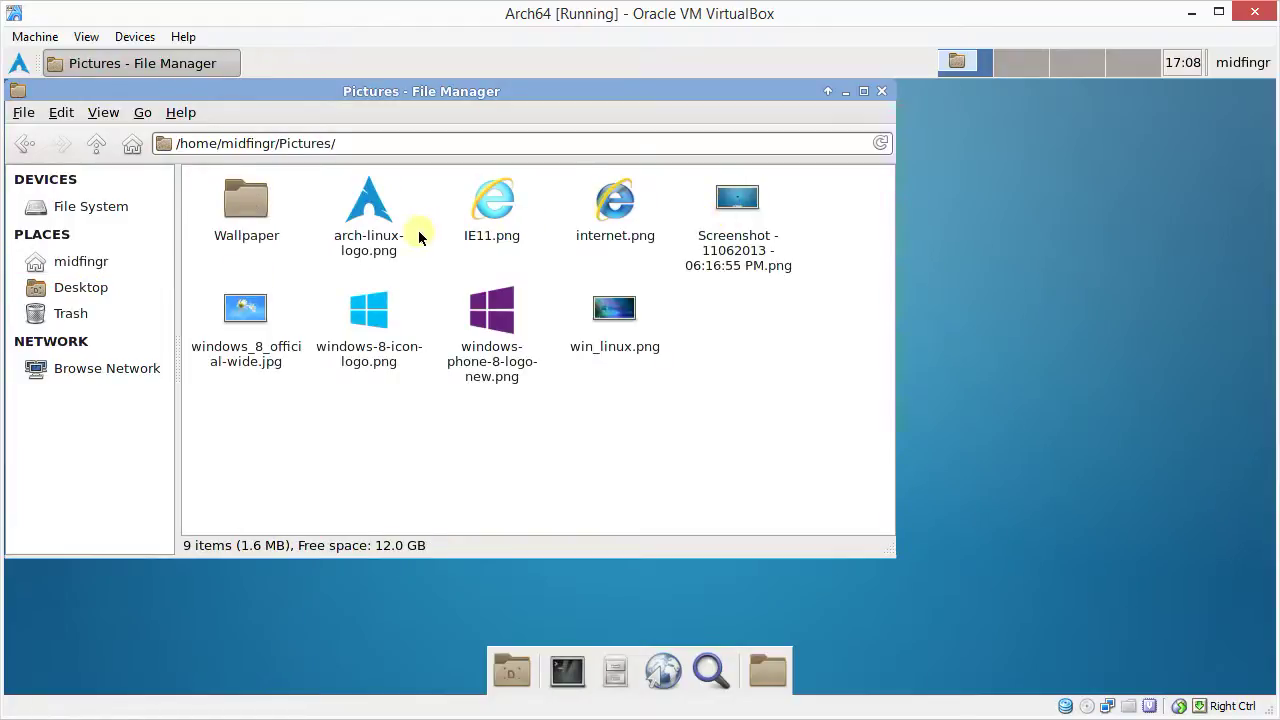
View arch-linux-logo.png in the image viewer, then close the viewer and file manager.
double_click(378, 229)
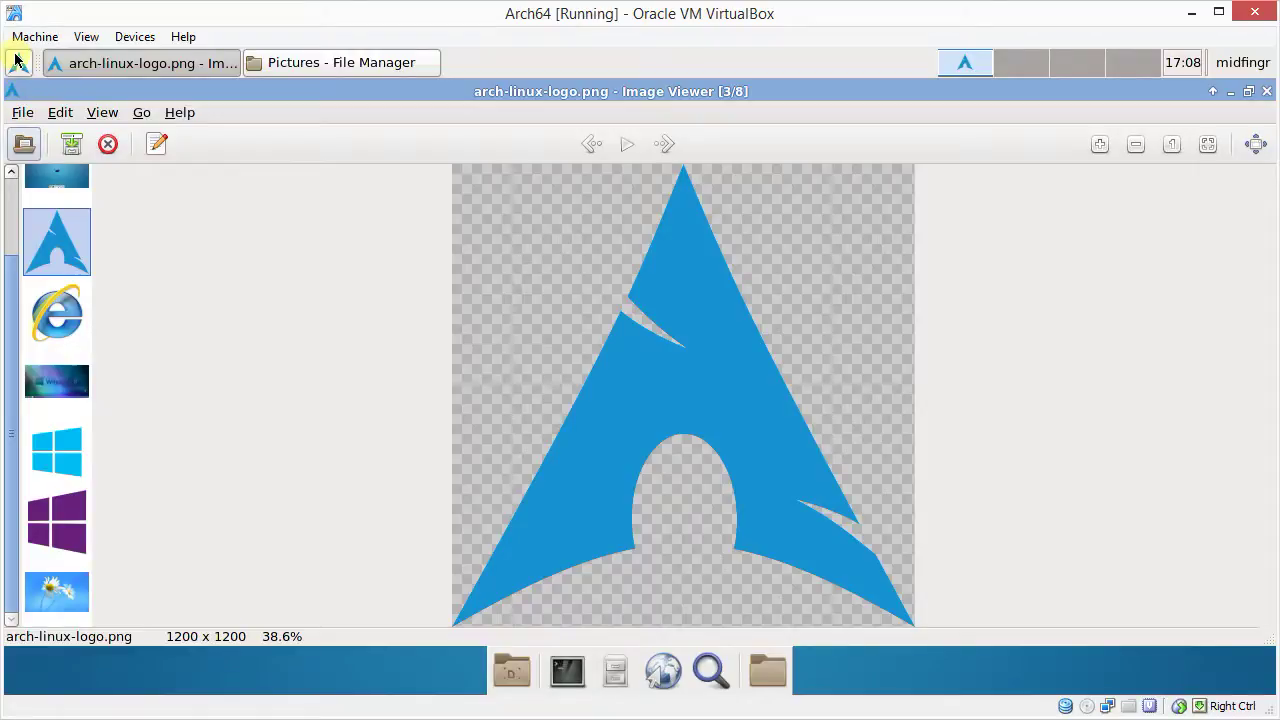
click(1267, 92)
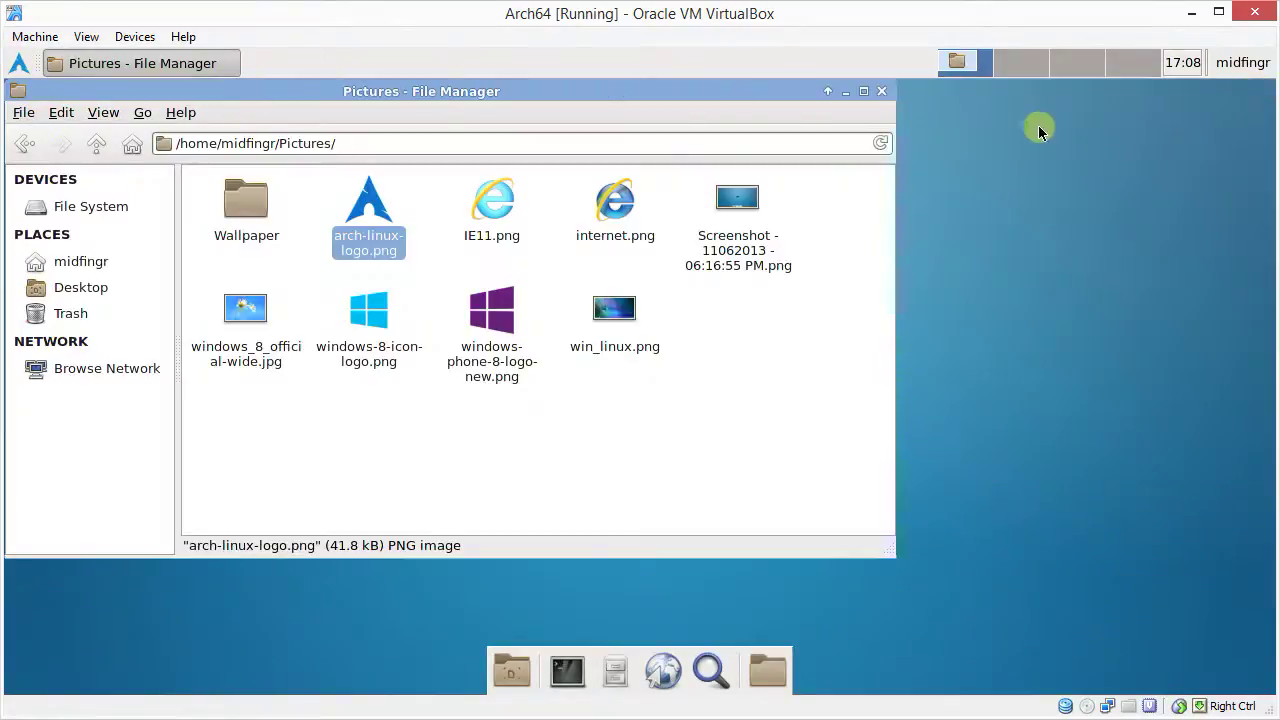
click(881, 92)
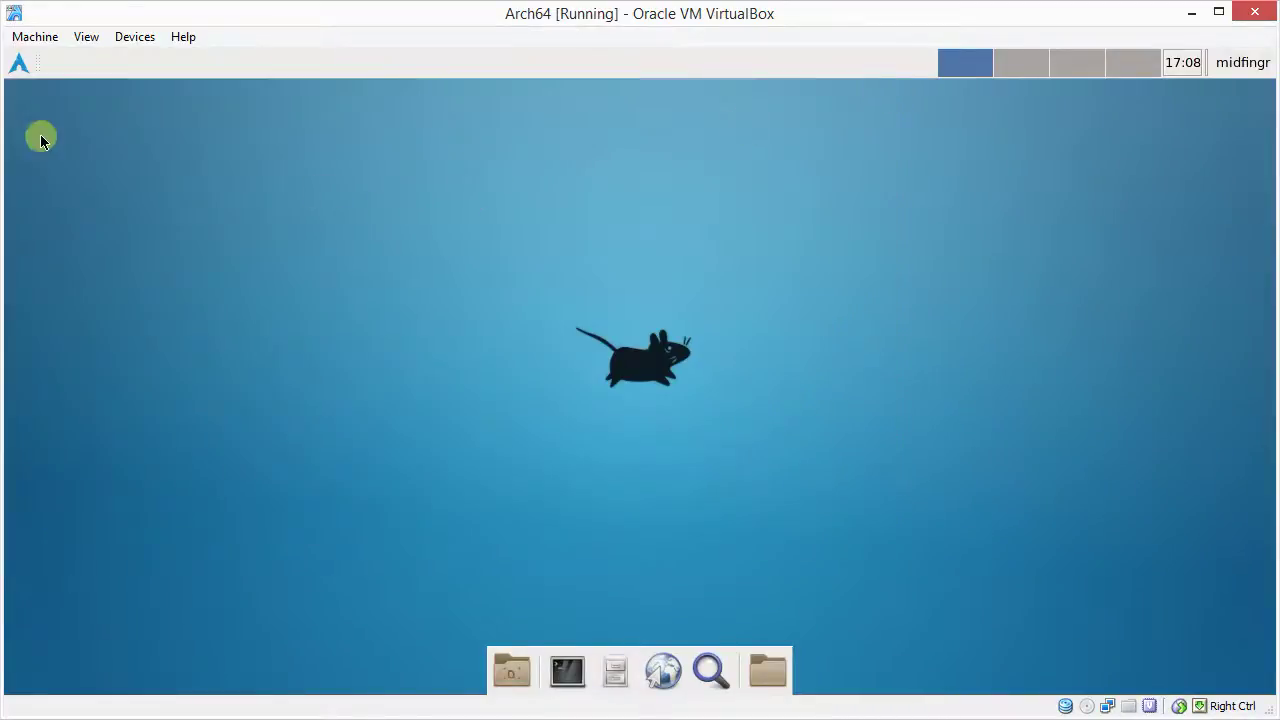
Check the application menu, then open the Whisker text file from Documents.
click(20, 64)
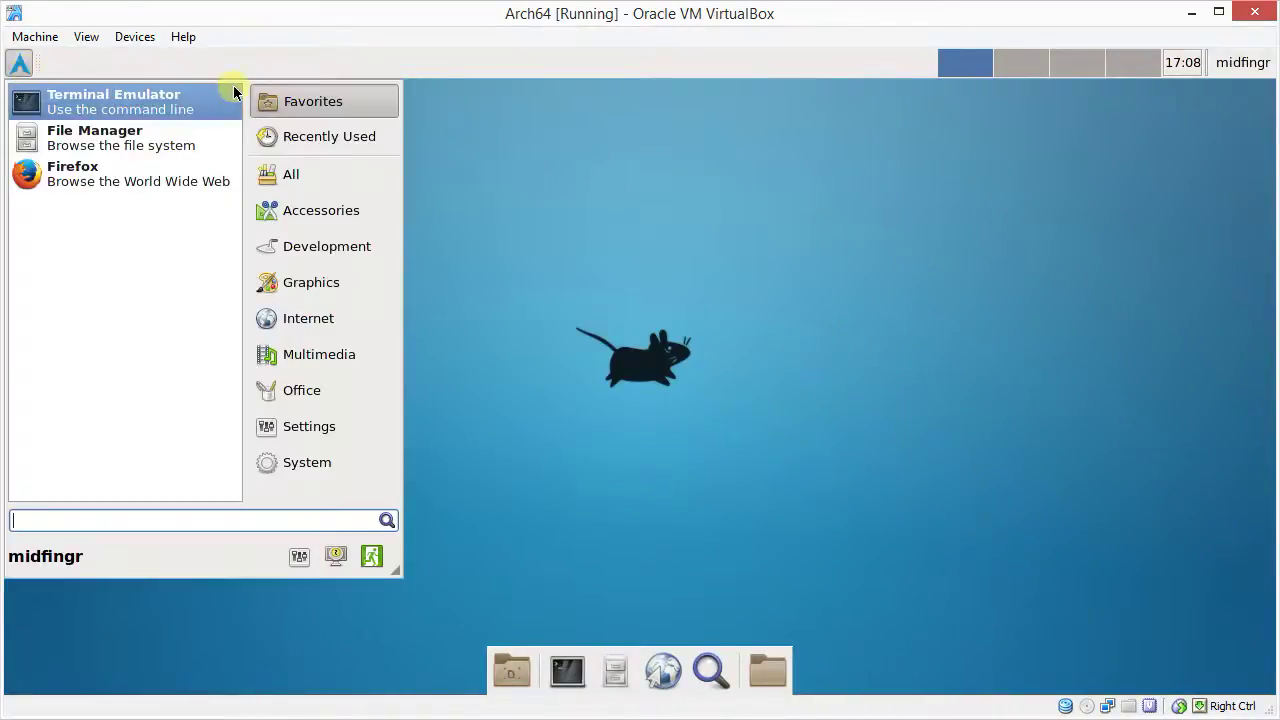
click(474, 290)
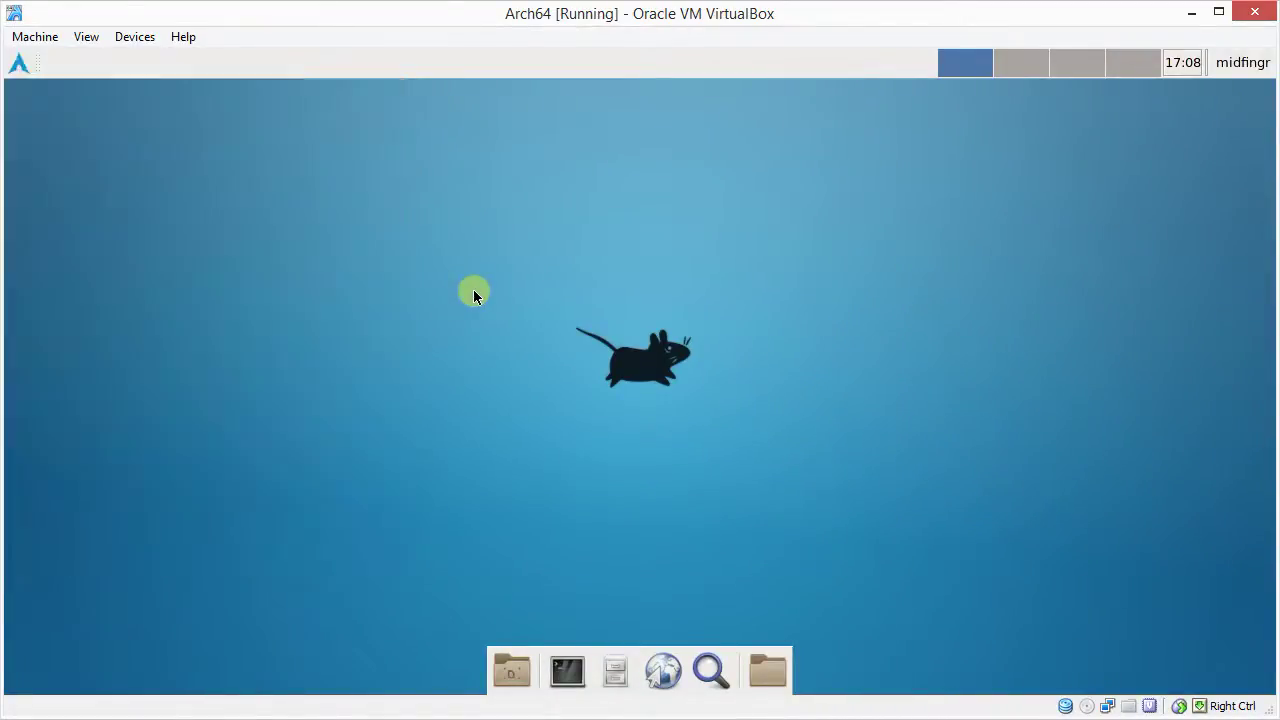
click(615, 670)
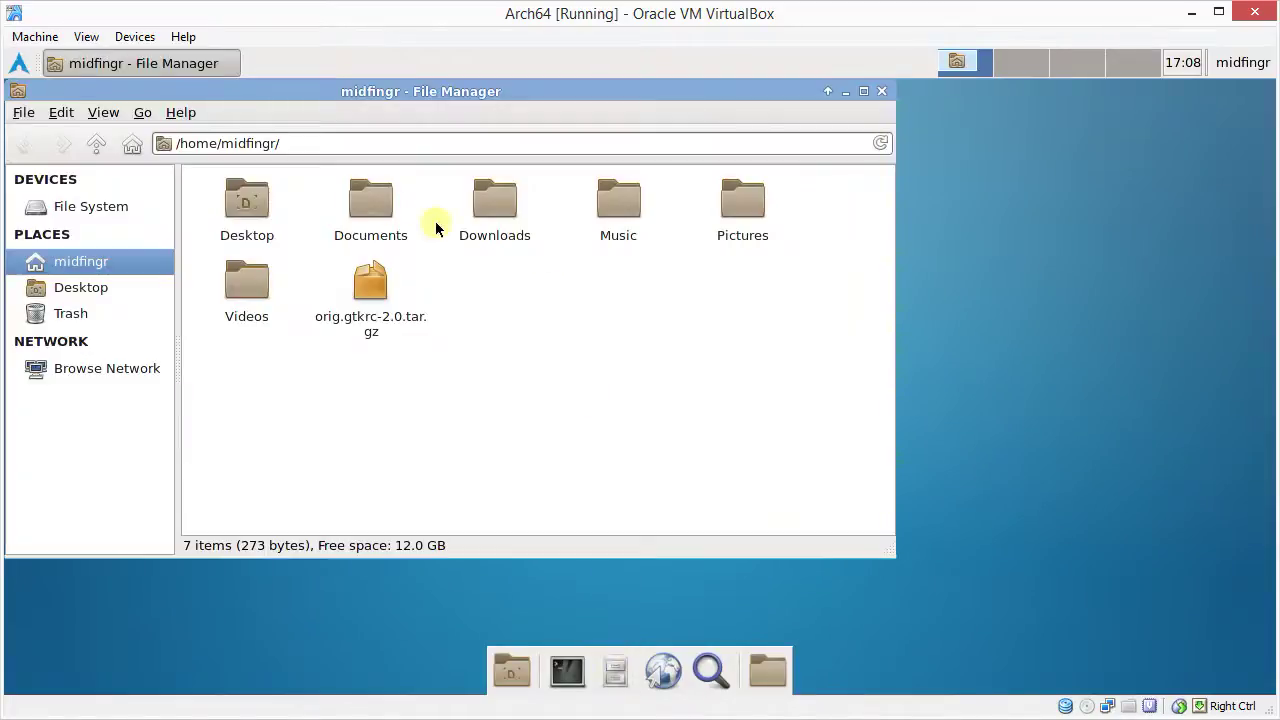
click(386, 222)
double_click(386, 222)
double_click(239, 213)
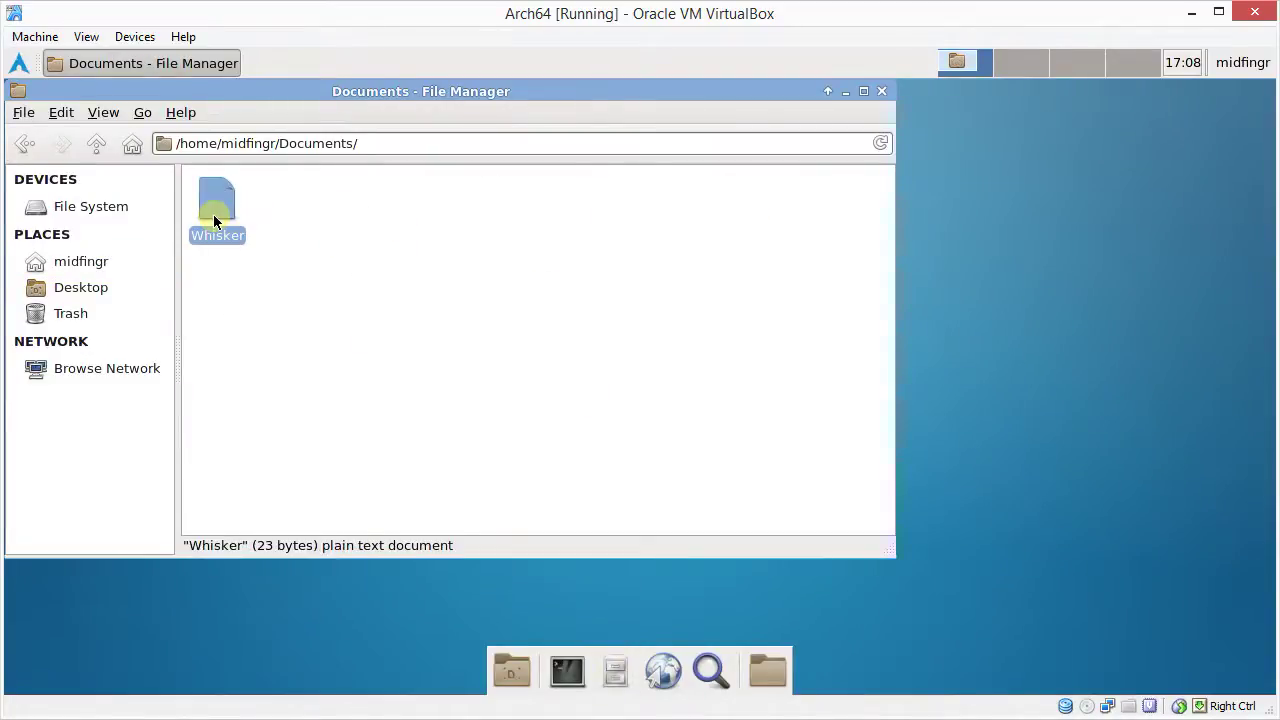
click(881, 91)
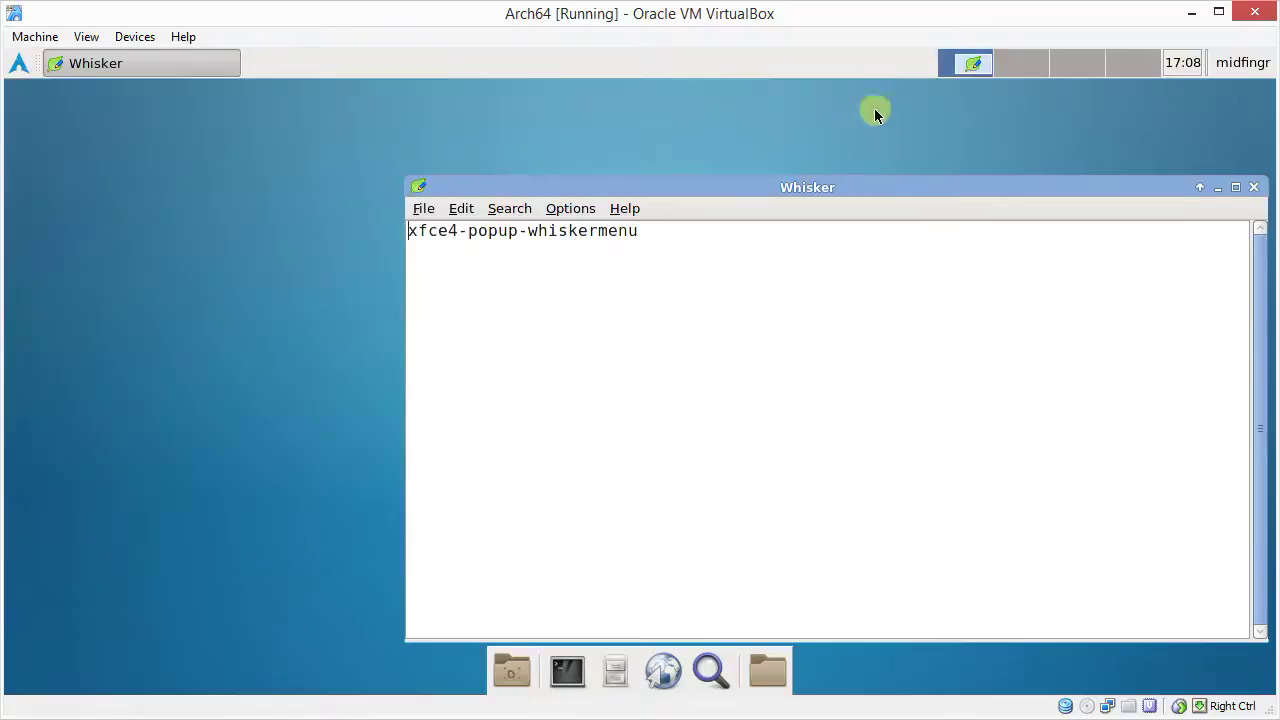
Reposition the Whisker editor showing xfce4-popup-whiskermenu, then reopen the application menu.
drag(819, 185, 691, 154)
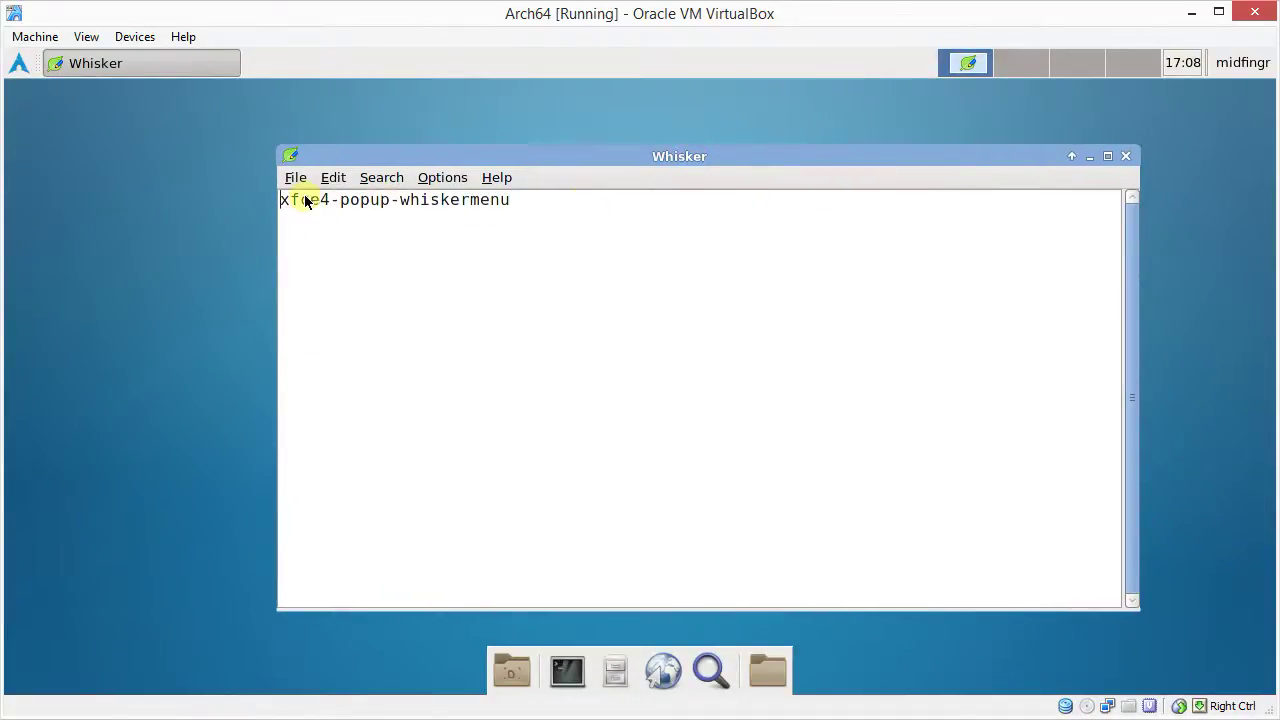
drag(299, 200, 451, 200)
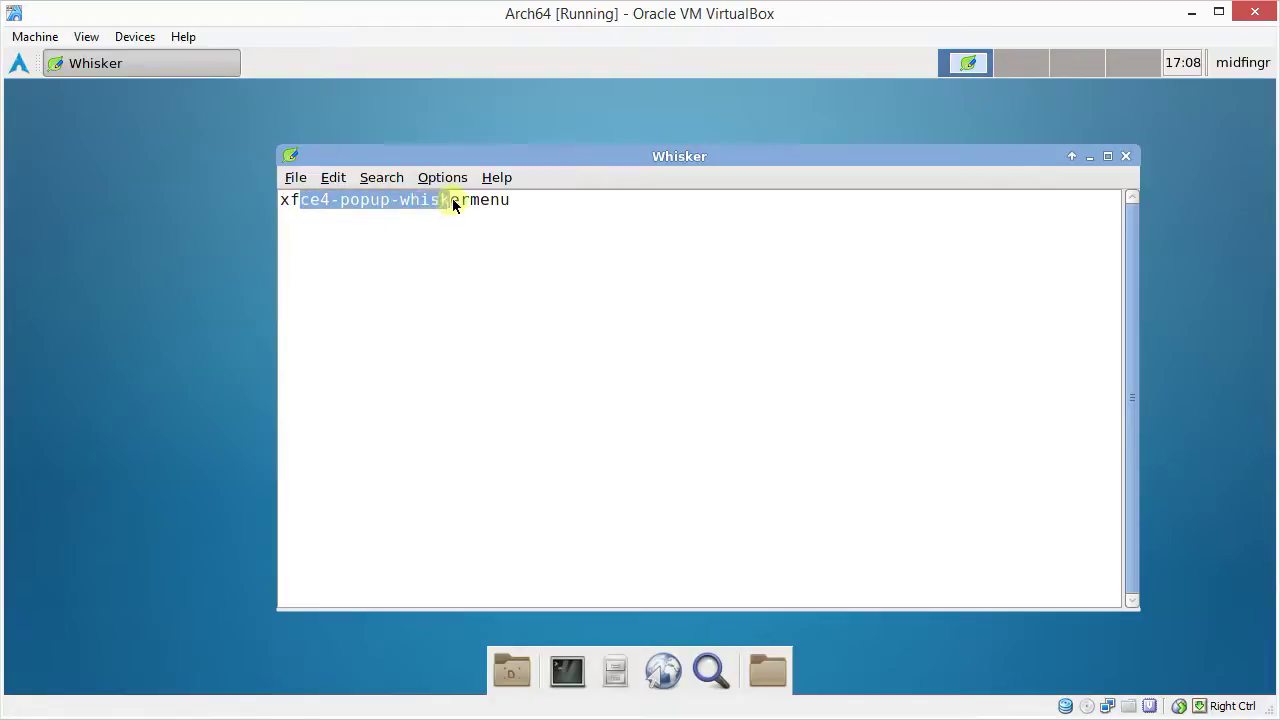
click(346, 200)
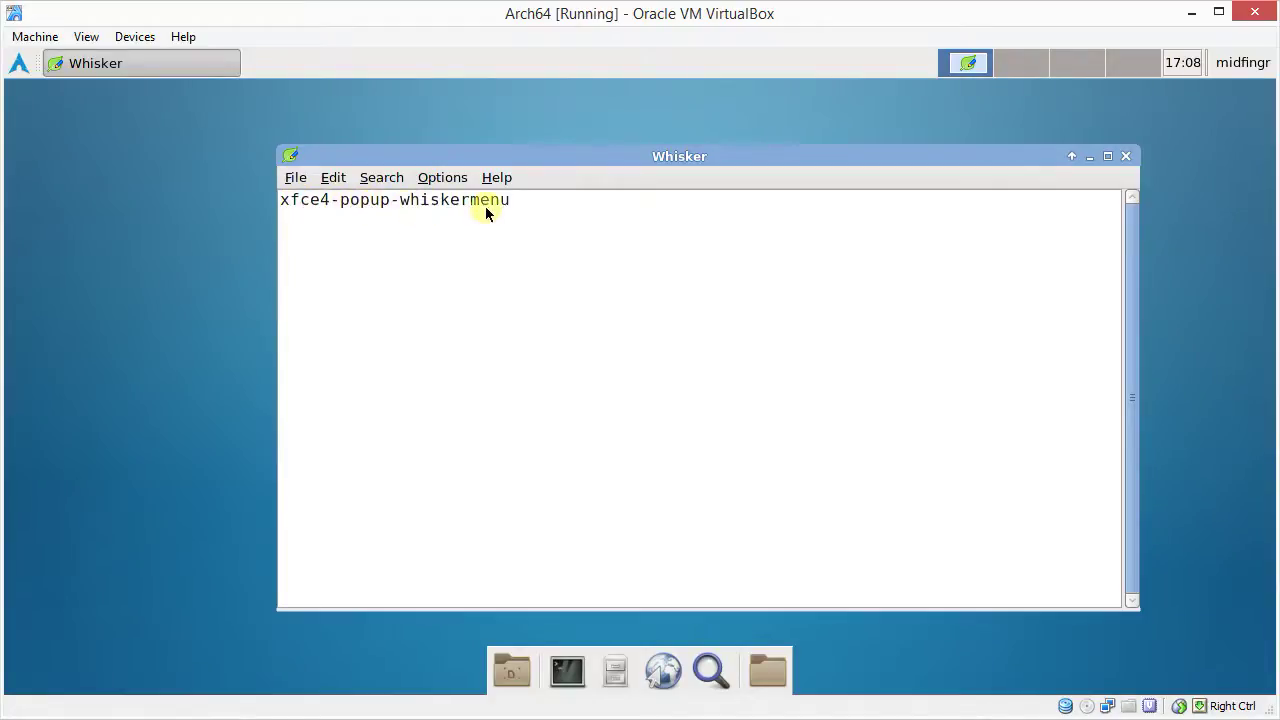
click(17, 68)
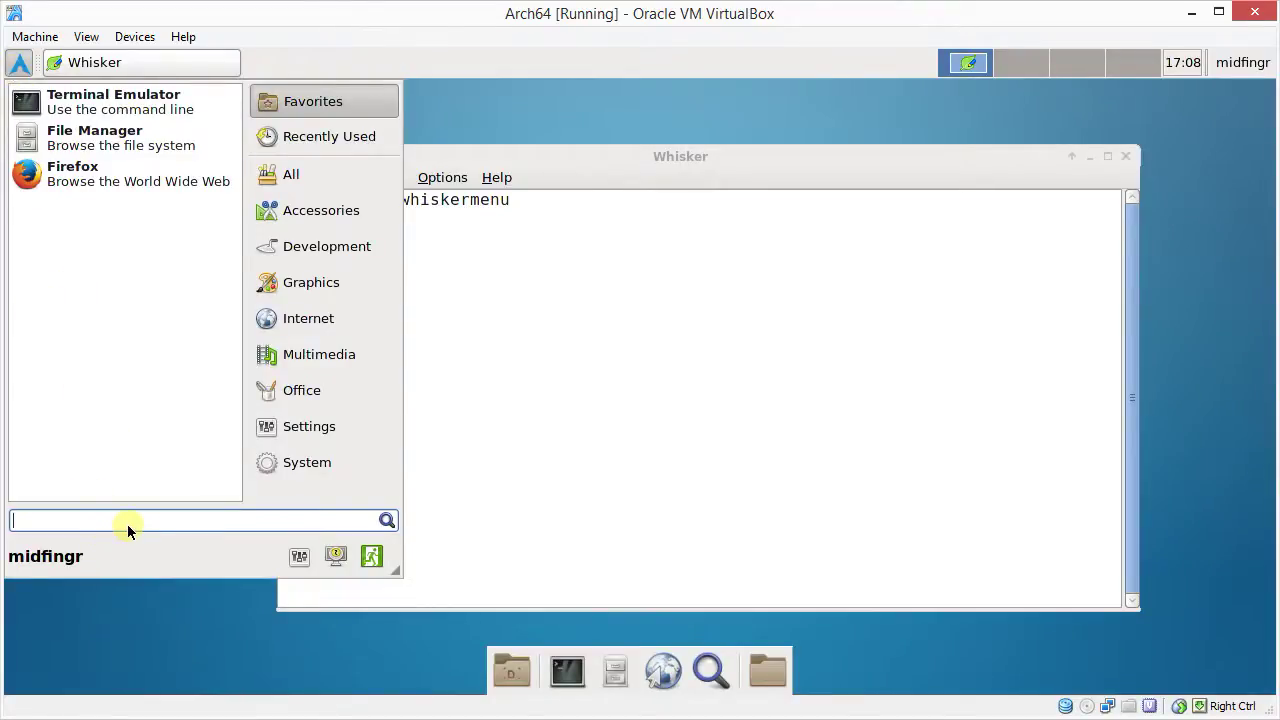
Search 'key' to open Keyboard settings at the Application Shortcuts list.
text(wkpy)
key(BackSpace)
key(BackSpace)
key(BackSpace)
key(BackSpace)
text(key)
key(Escape)
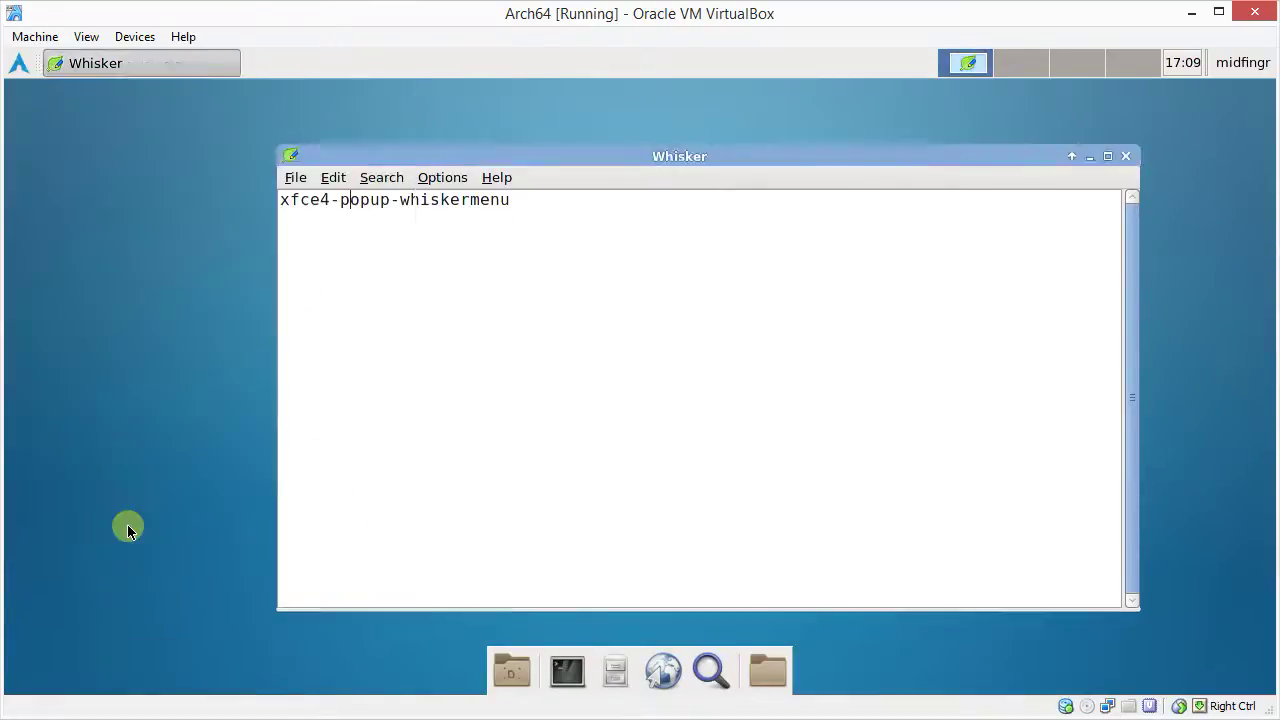
click(545, 200)
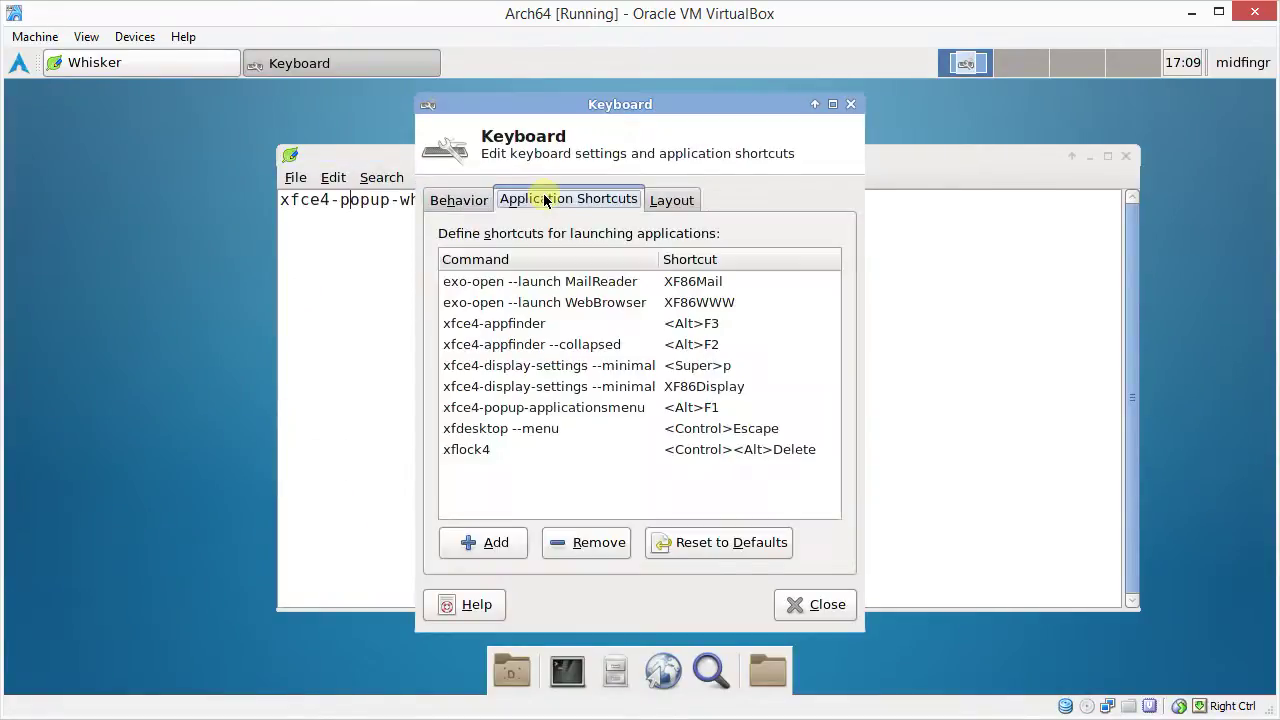
Copy the xfce4-popup-whiskermenu line from the Whisker note.
click(406, 215)
triple_click(413, 199)
right_click(413, 199)
click(434, 231)
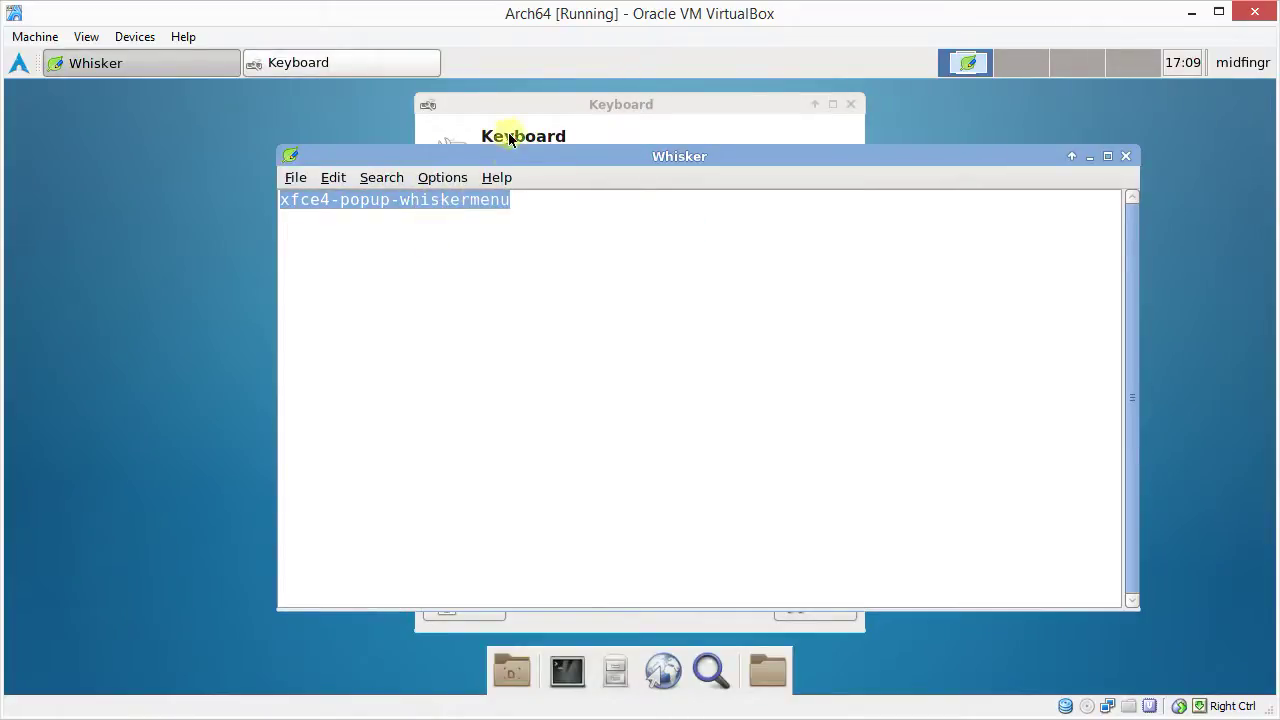
Add a shortcut running xfce4-popup-whiskermenu bound to Super_L, then close Keyboard settings.
click(509, 135)
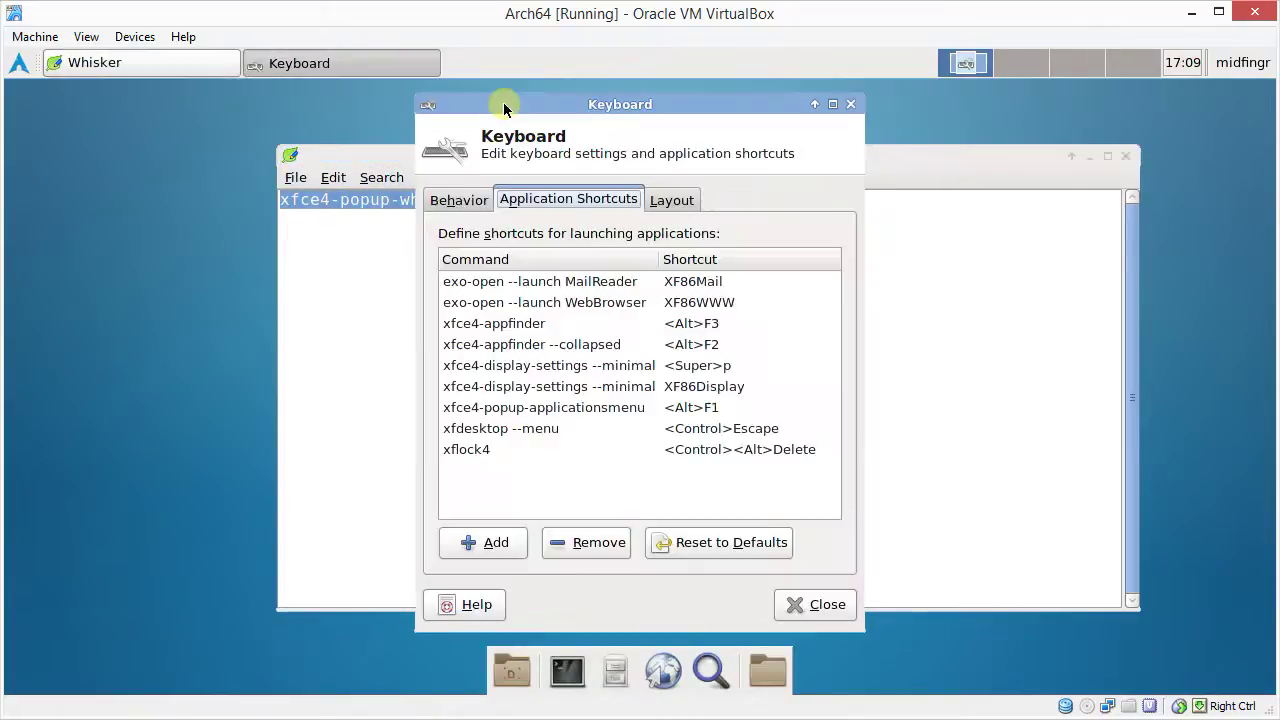
click(490, 552)
right_click(610, 400)
click(643, 457)
click(740, 473)
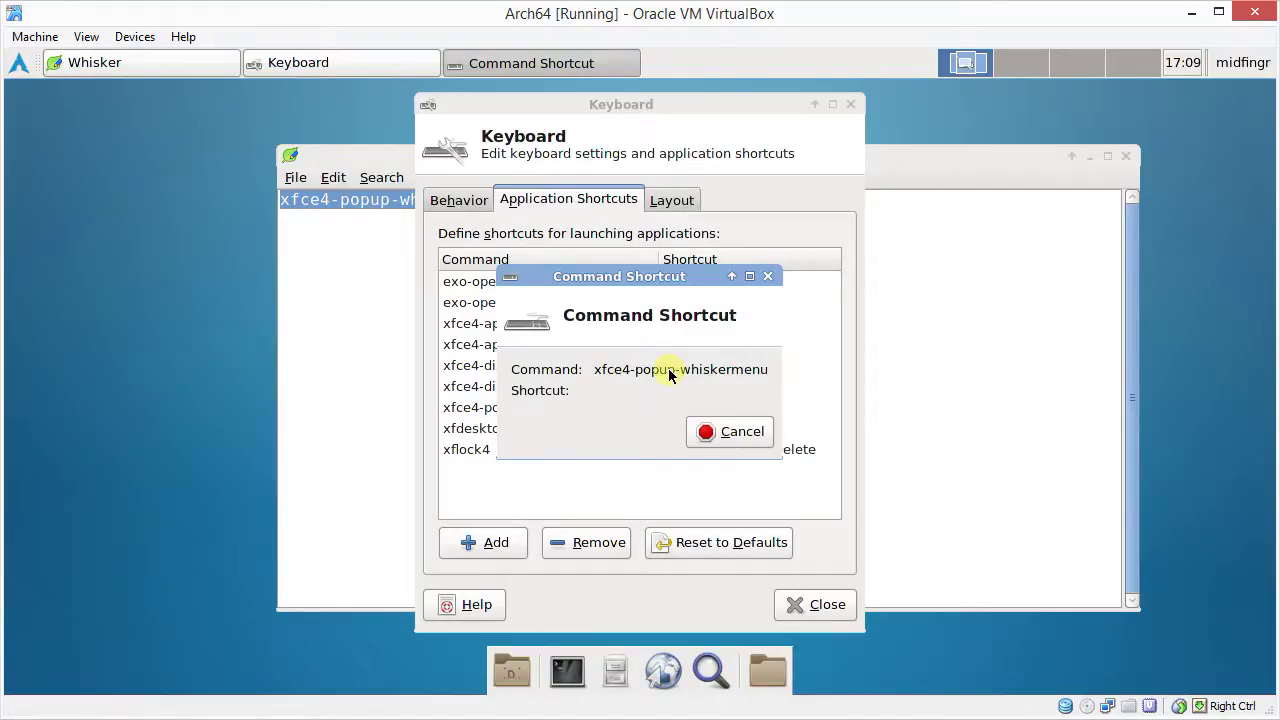
key(Super_L)
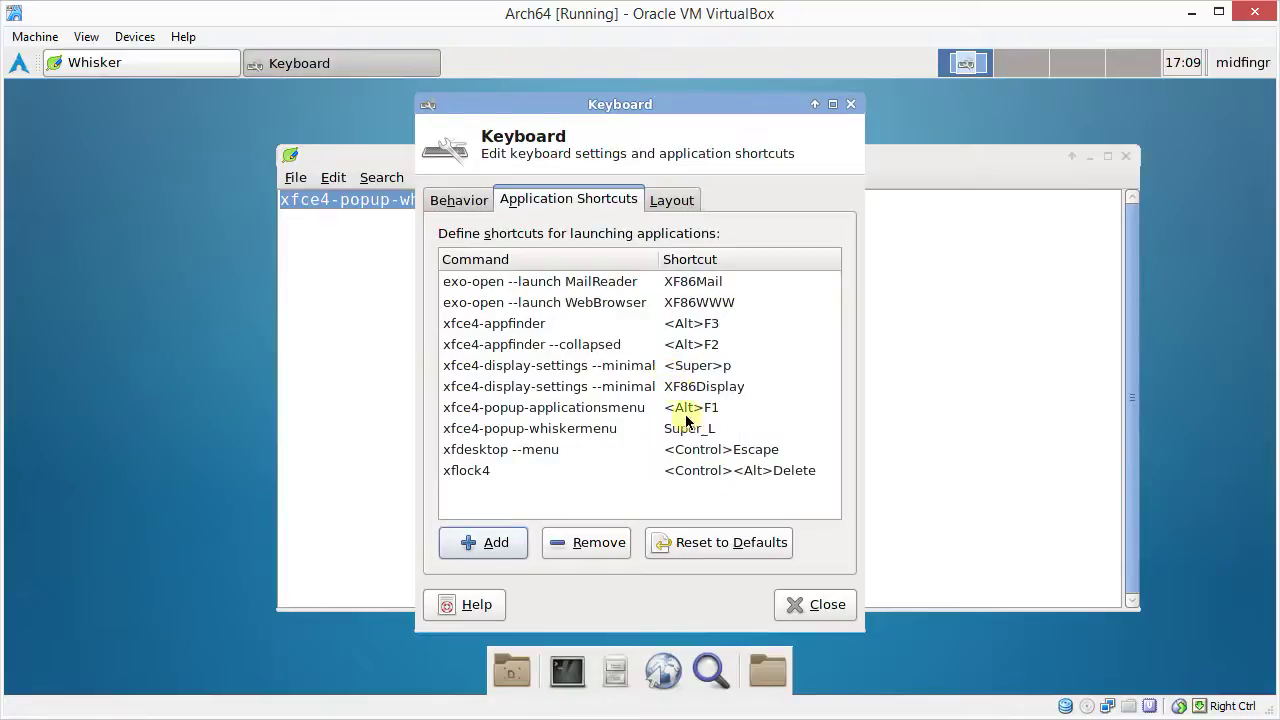
click(790, 600)
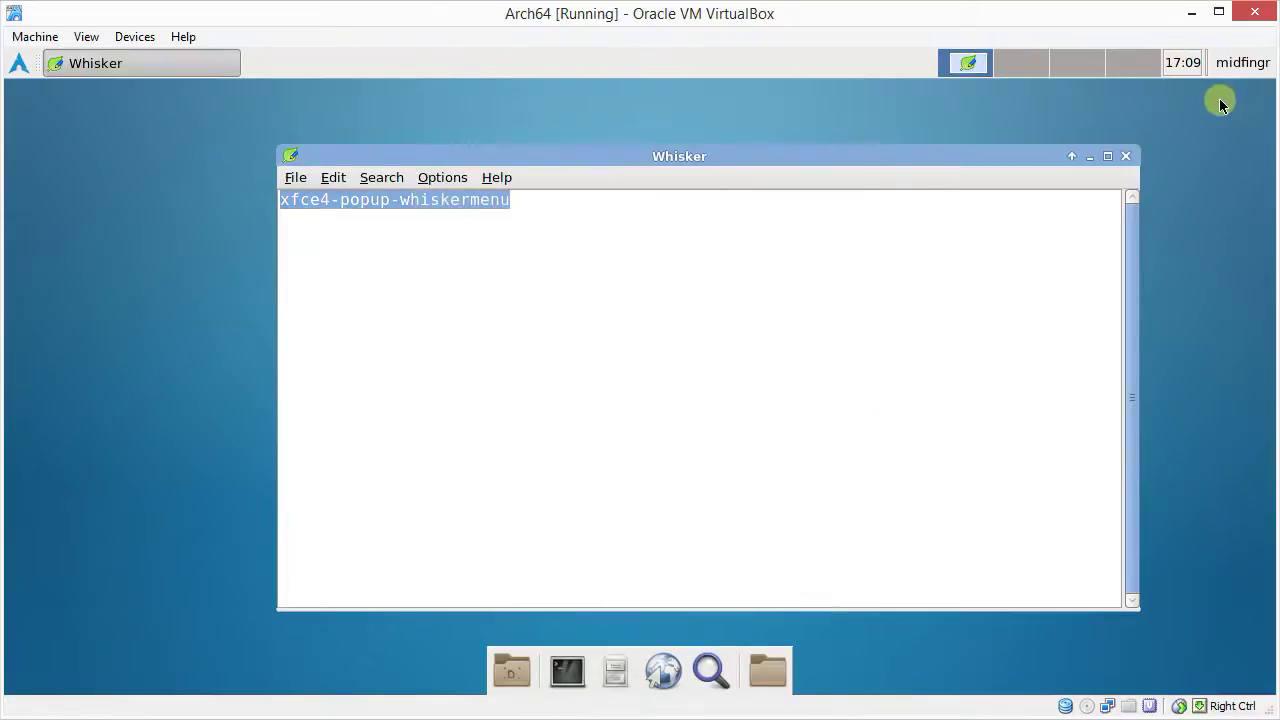
Close the Whisker note and press Super_L repeatedly to toggle the application menu.
click(1125, 157)
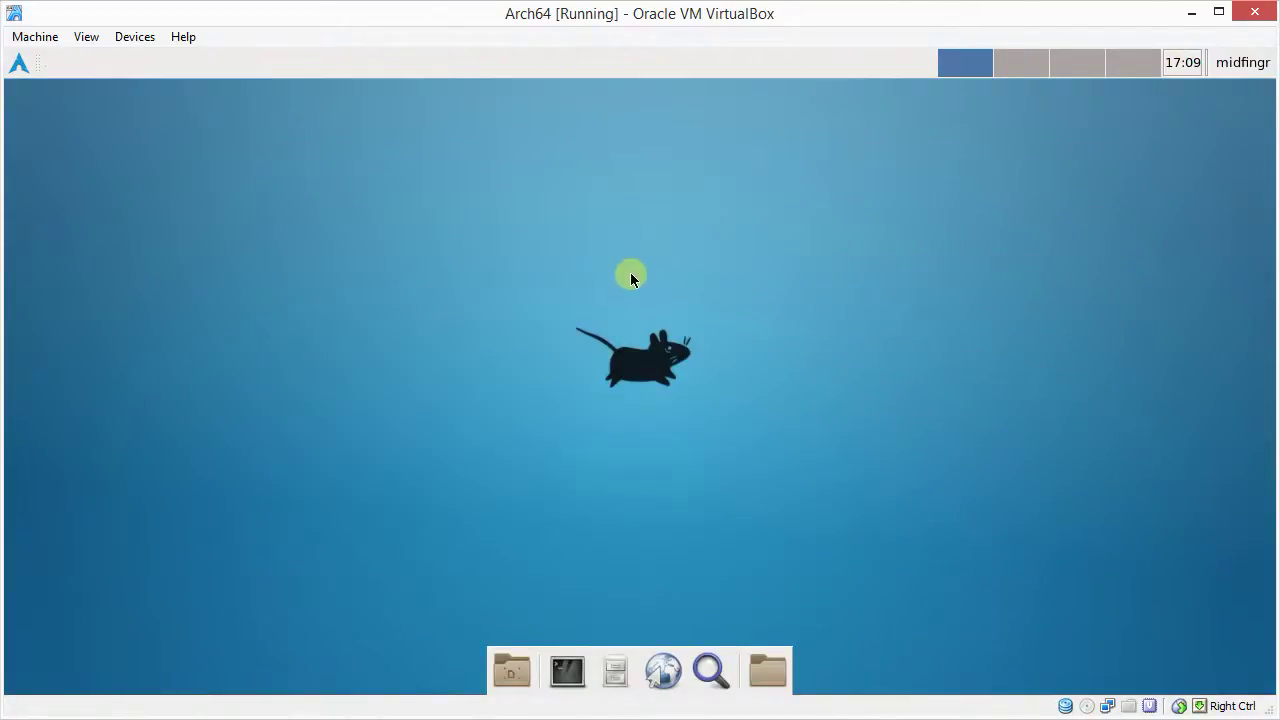
key(Super_L)
key(Super_L)
key(Super_L)
key(Super_L)
key(Super_L)
key(Super_L)
key(Super_L)
key(Super_L)
key(Super_L)
key(Super_L)
key(Super_L)
key(Super_L)
key(Super_L)
key(Super_L)
key(Super_L)
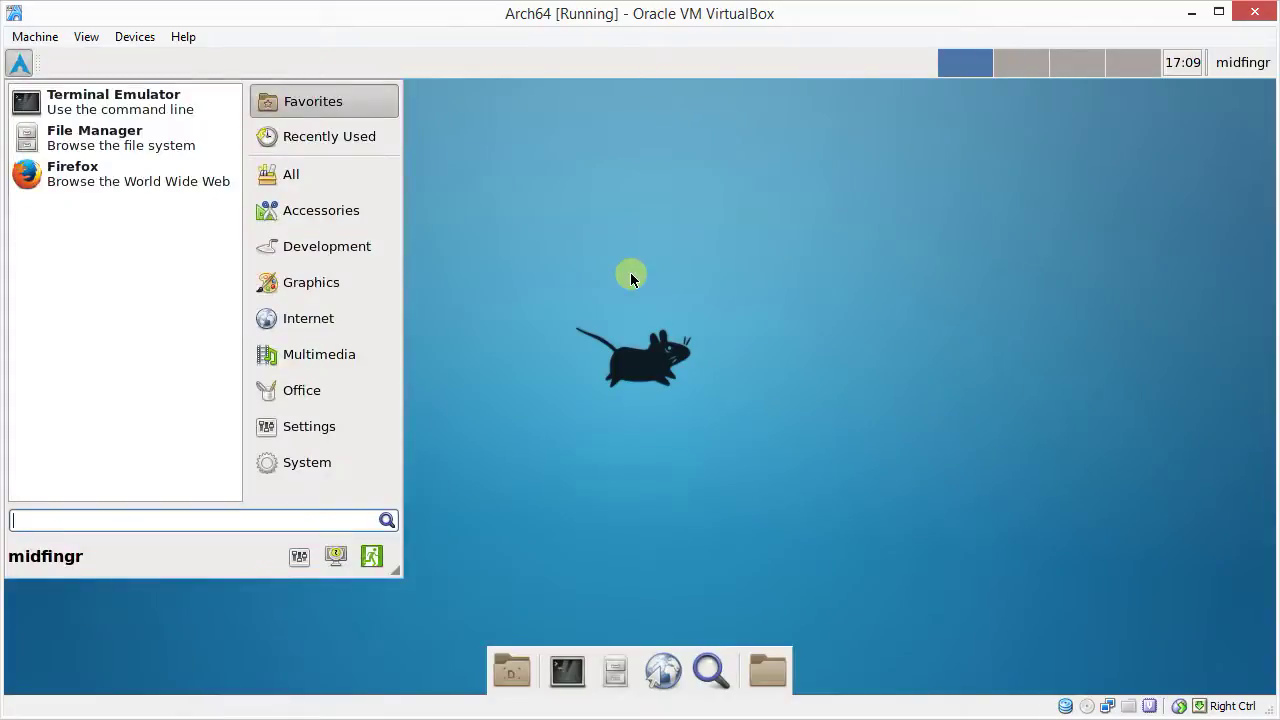
key(Super_L)
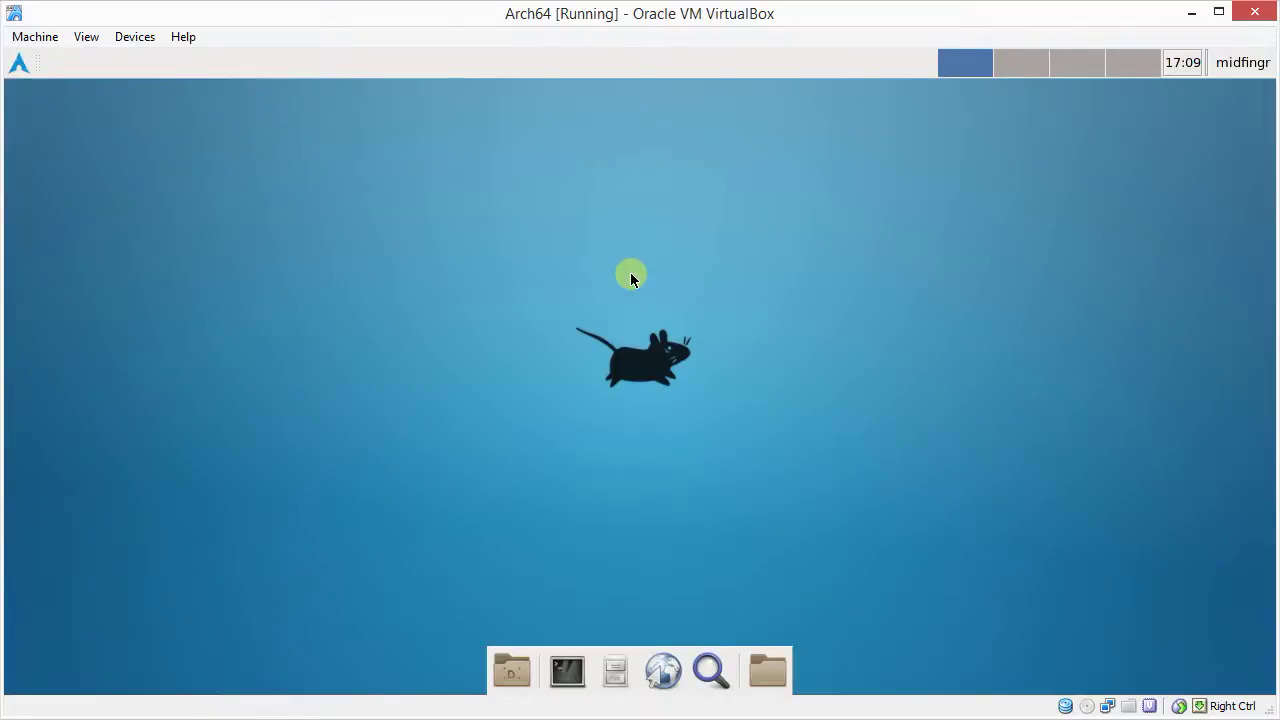
key(Super_L)
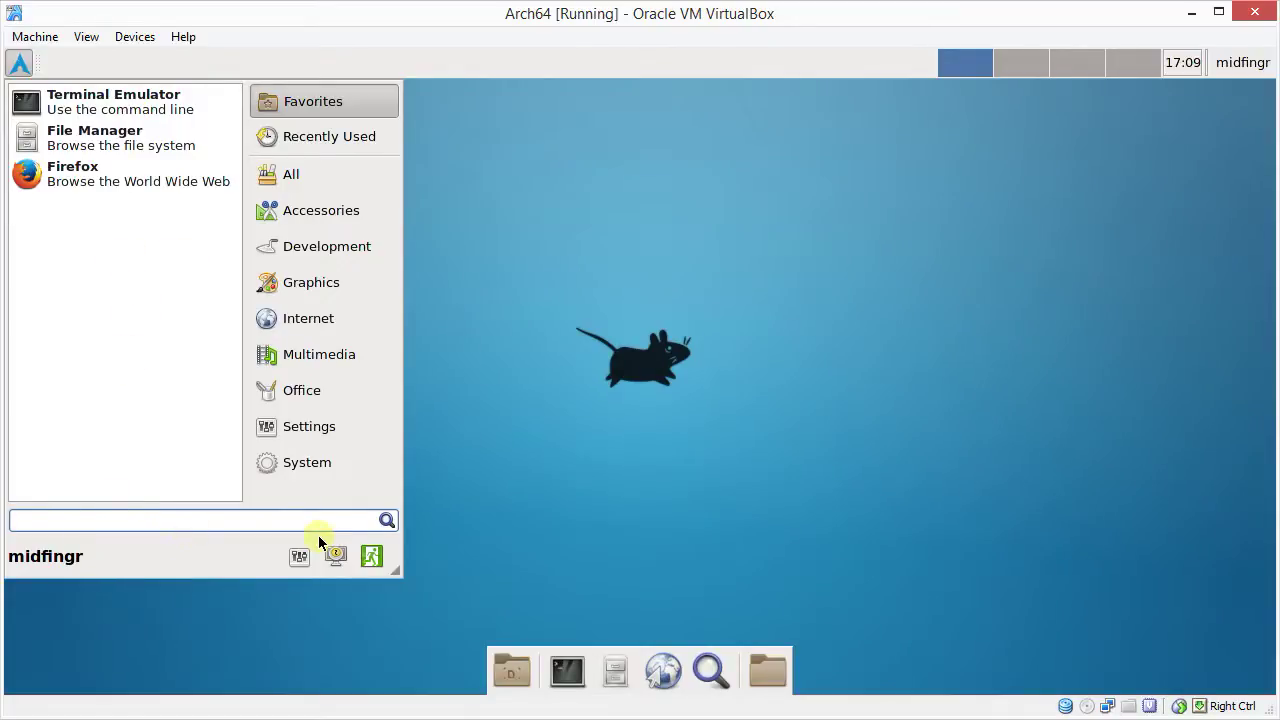
click(16, 62)
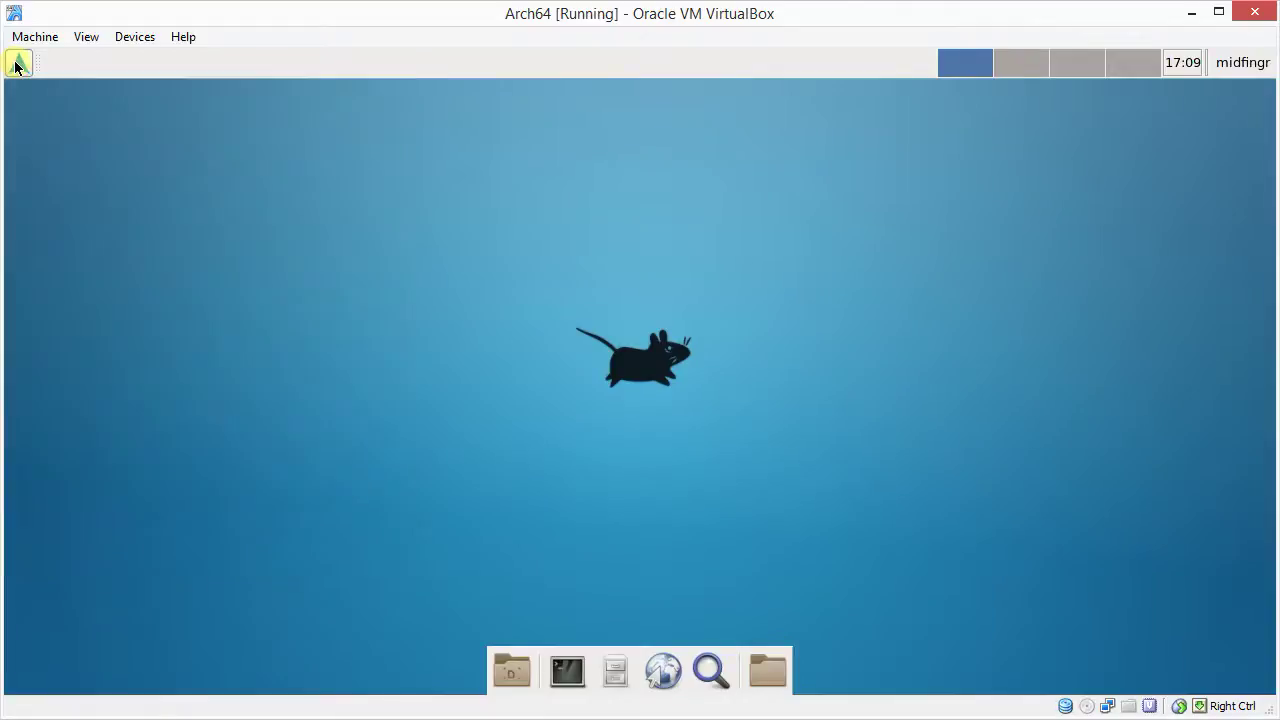
On the Appearance page, enable positioning the search entry beside the panel button and commands beside search.
right_click(16, 62)
click(81, 104)
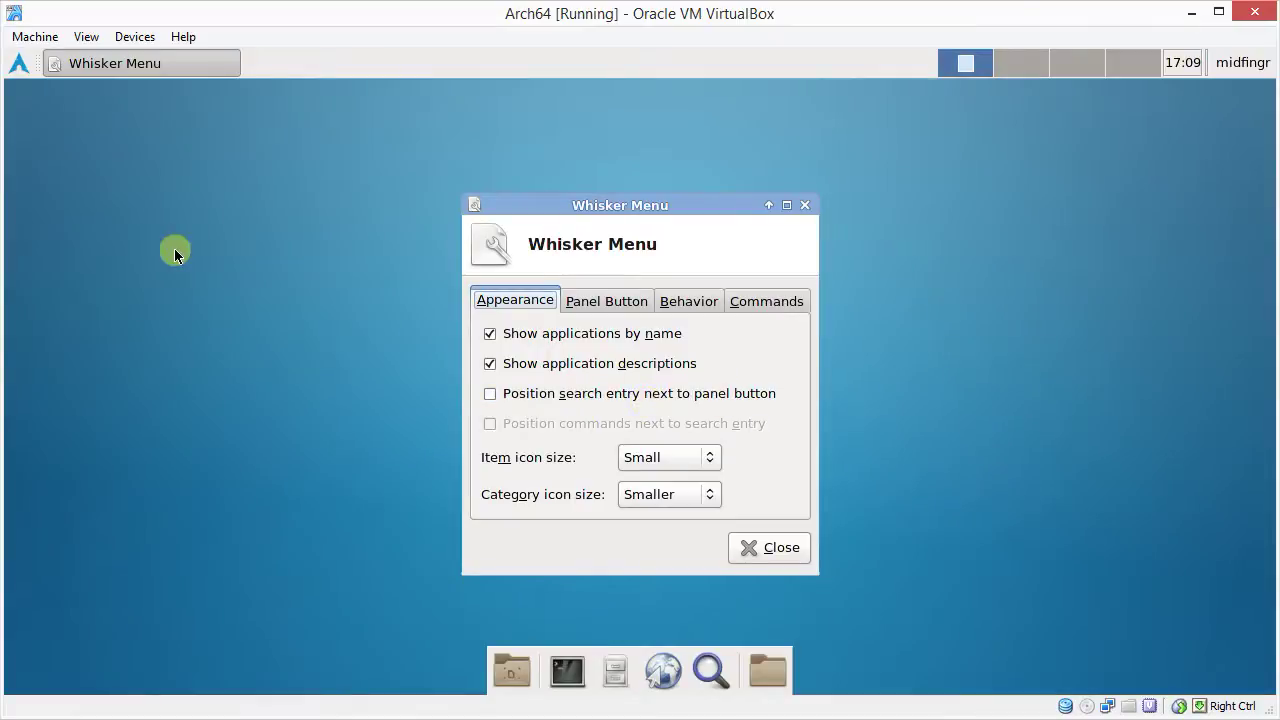
click(19, 63)
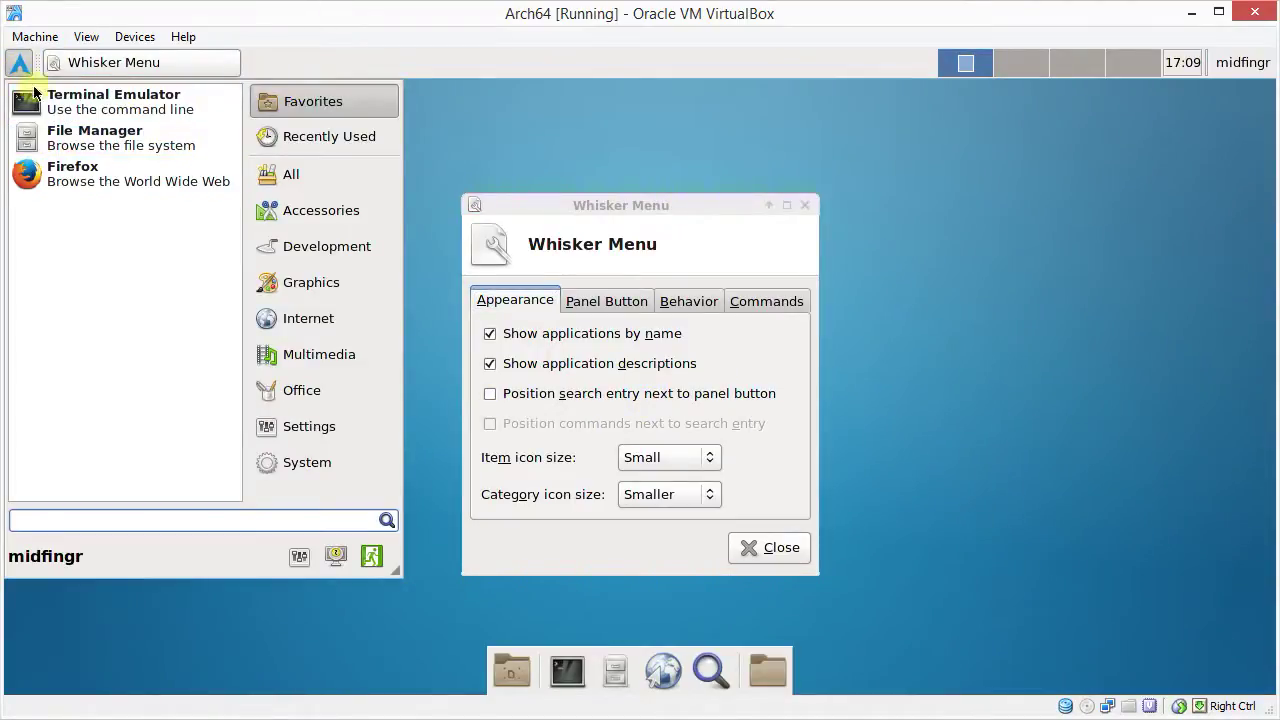
click(607, 215)
click(525, 395)
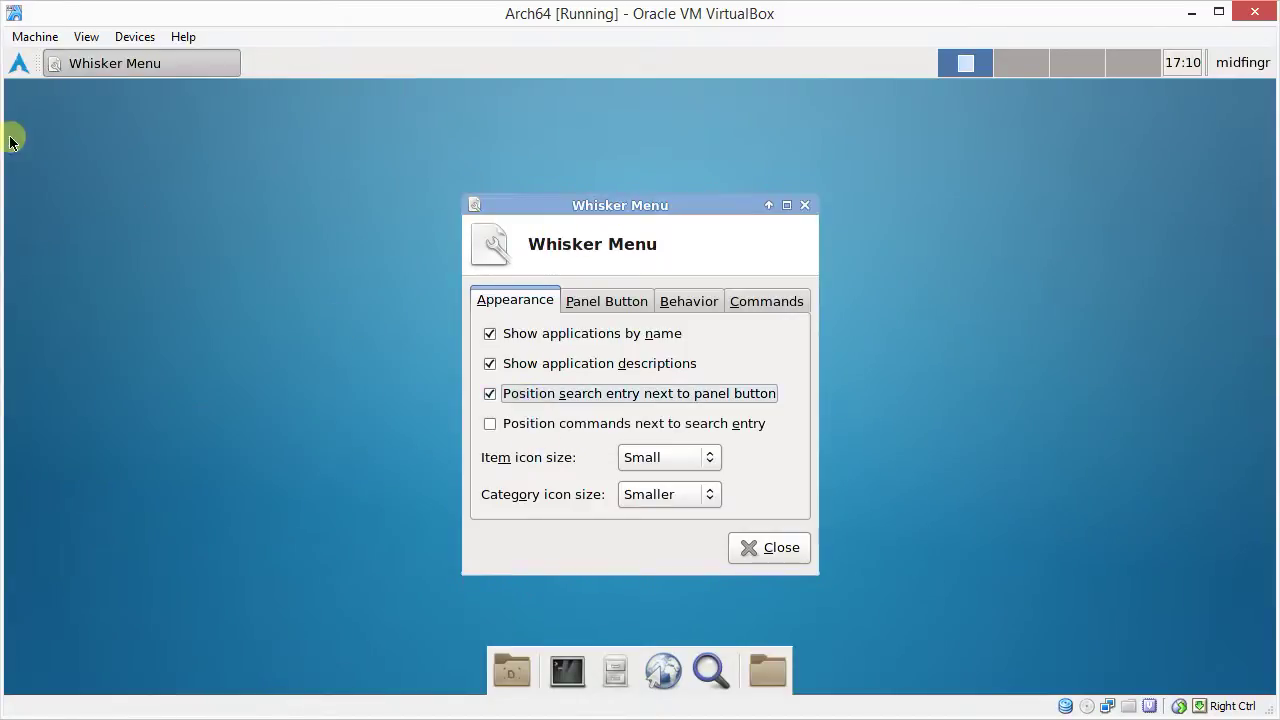
click(18, 63)
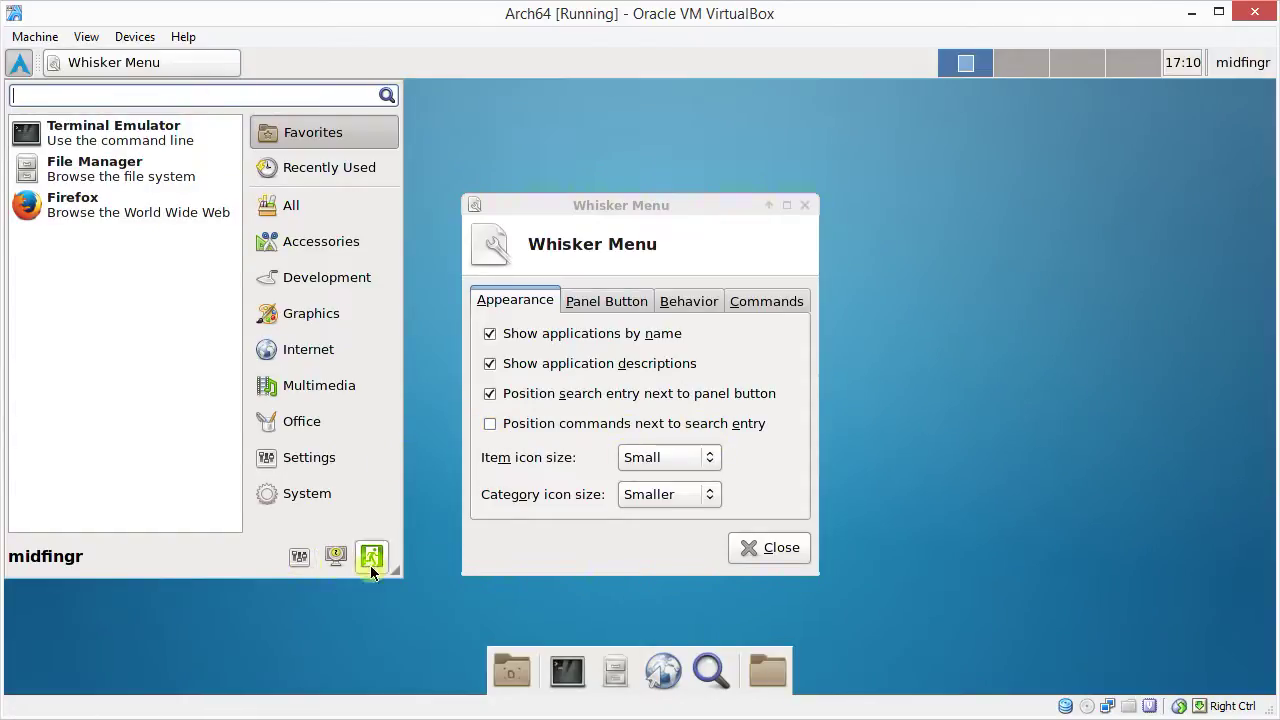
click(510, 426)
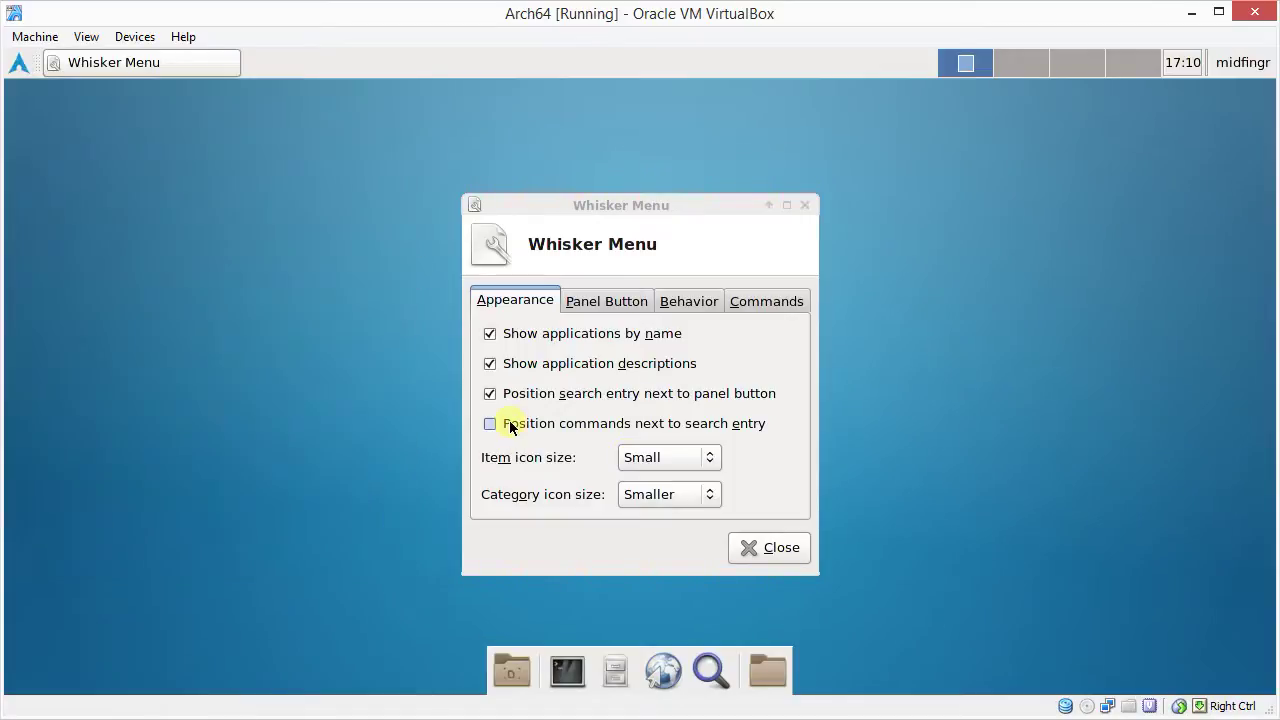
click(510, 426)
Close the properties, widen the open application menu by dragging its corner, then dismiss it.
click(752, 547)
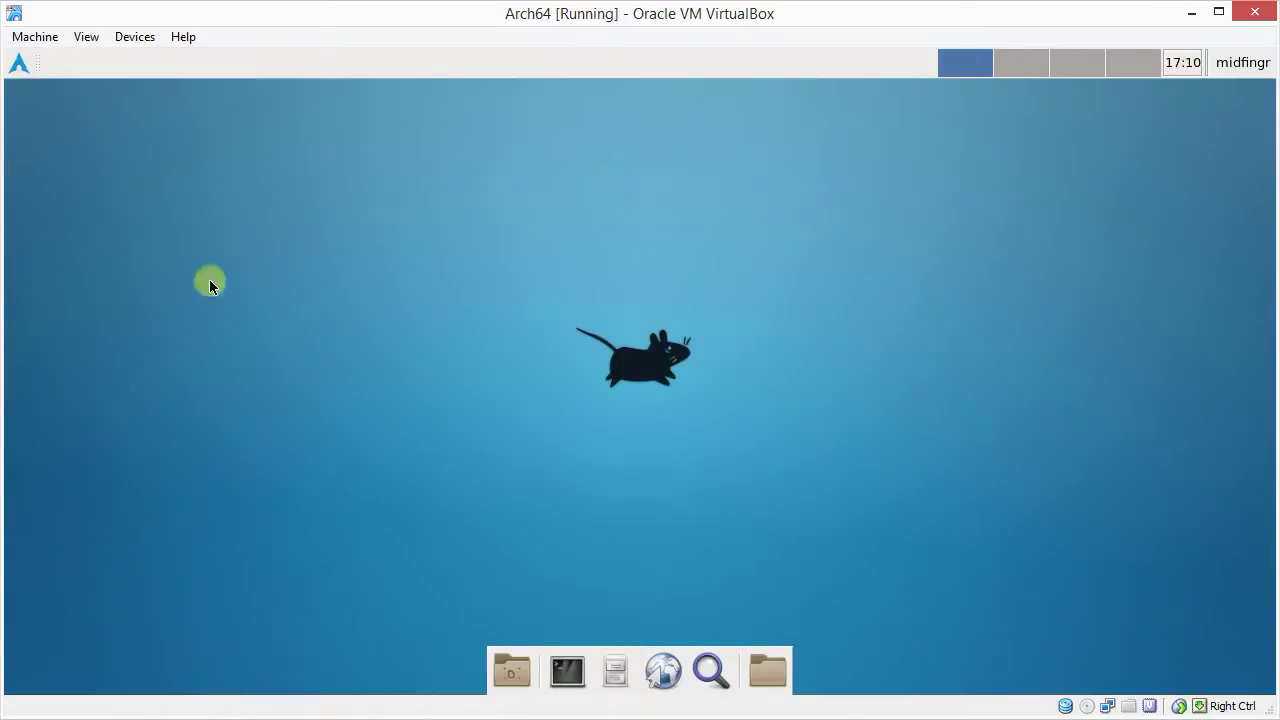
click(21, 66)
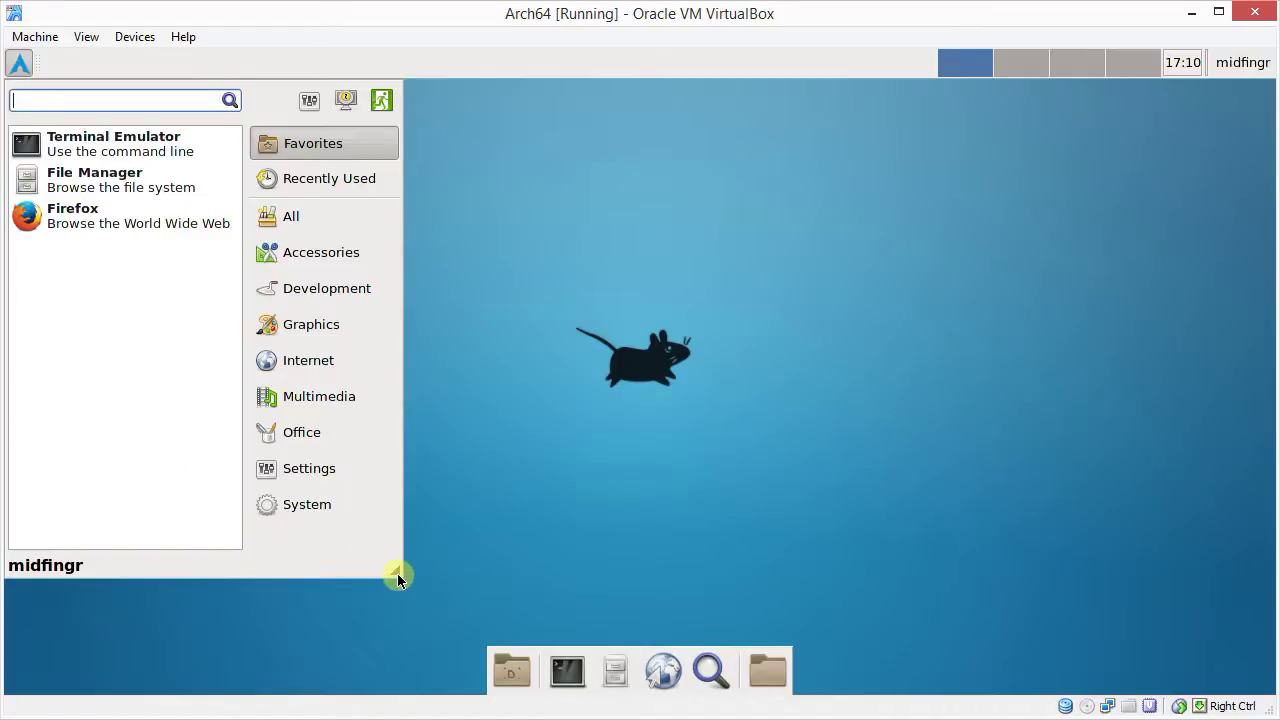
drag(397, 575, 497, 556)
click(604, 409)
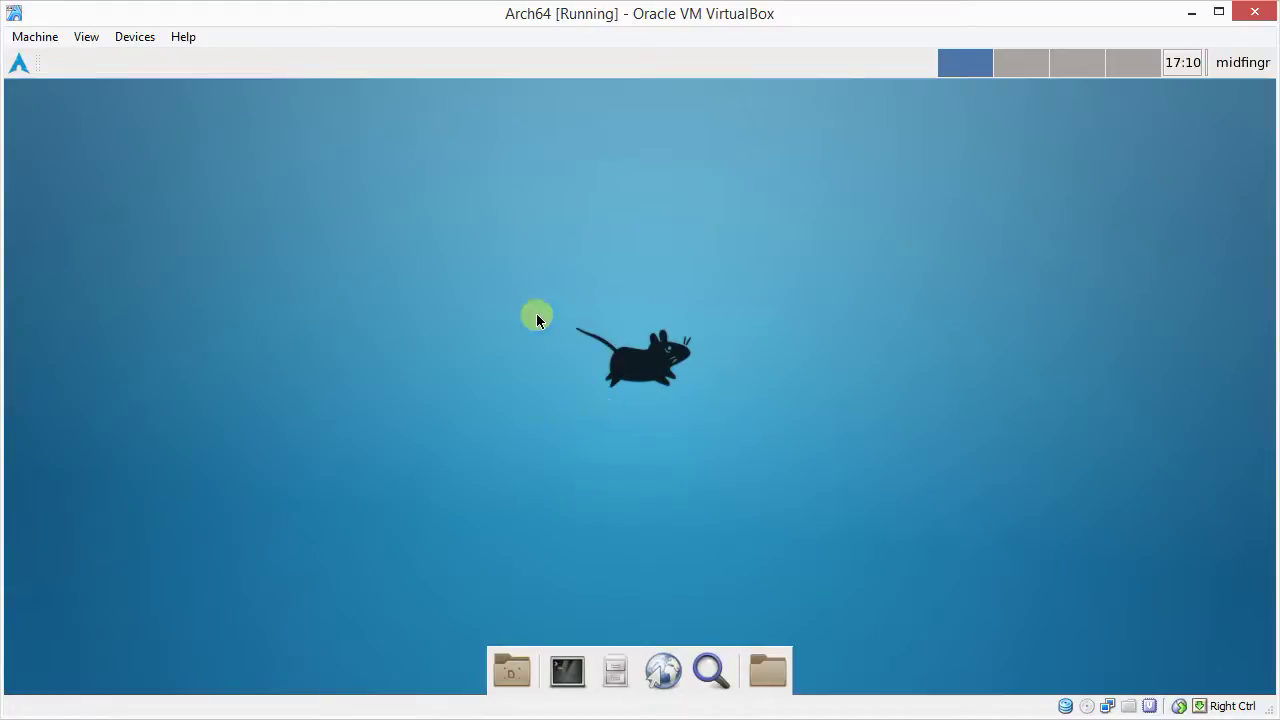
key(super)
key(Escape)
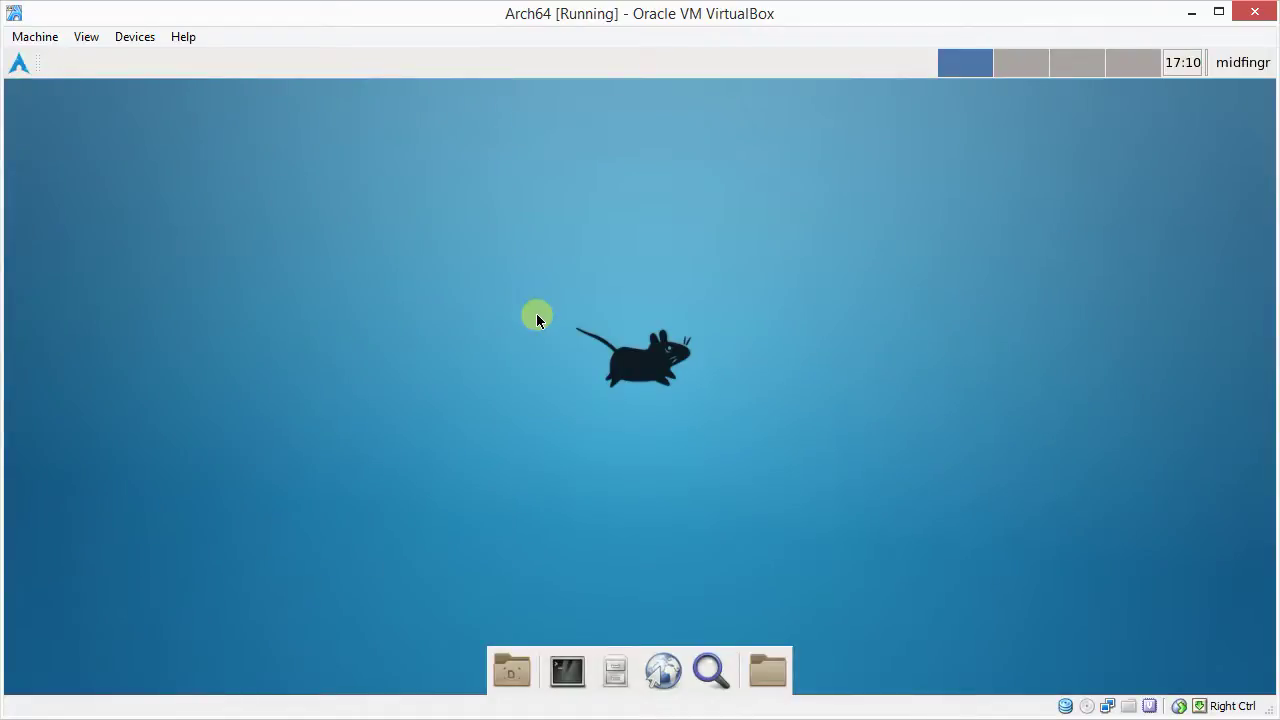